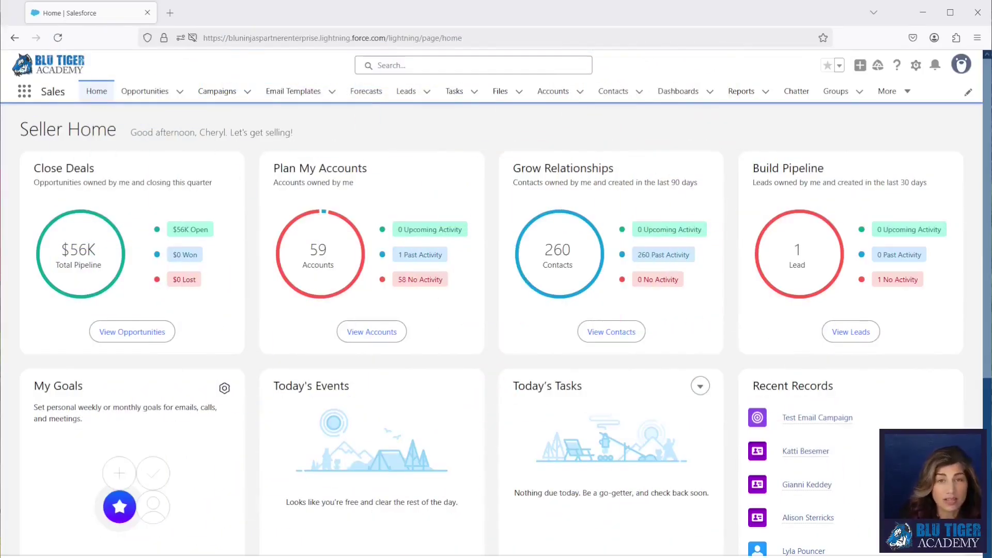
Open Setup and go to the record types of the Campaign object in Object Manager
click(916, 65)
click(878, 128)
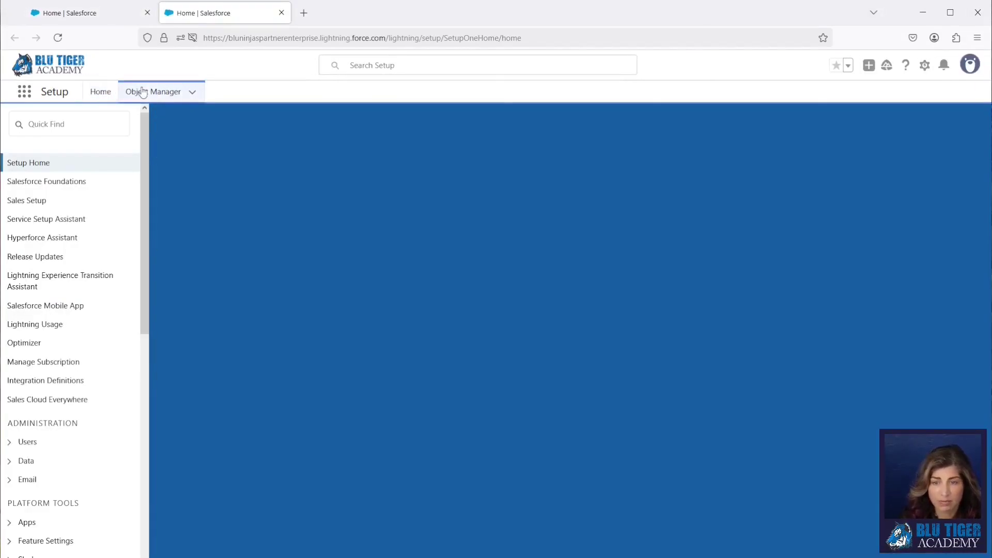
click(142, 92)
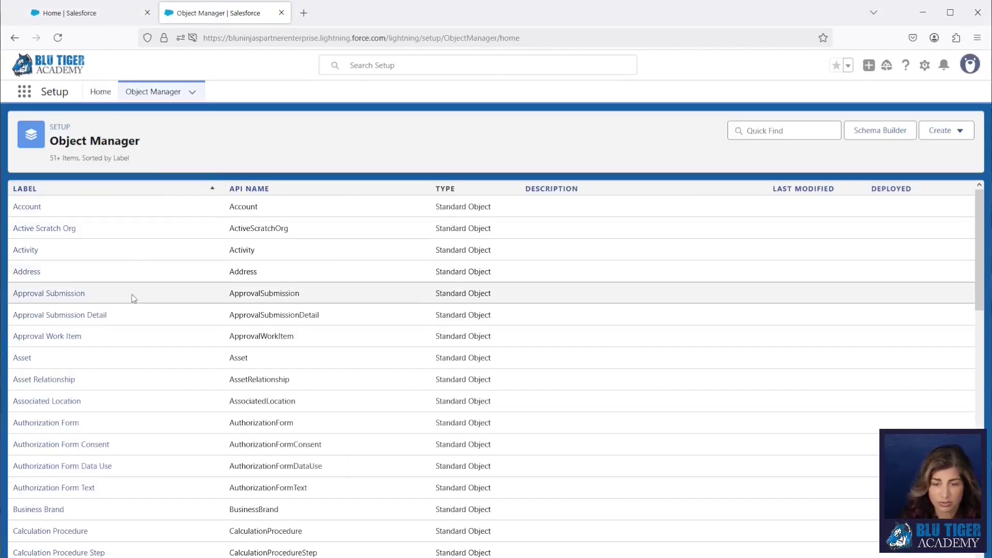
scroll(104, 321, down, 4)
click(38, 434)
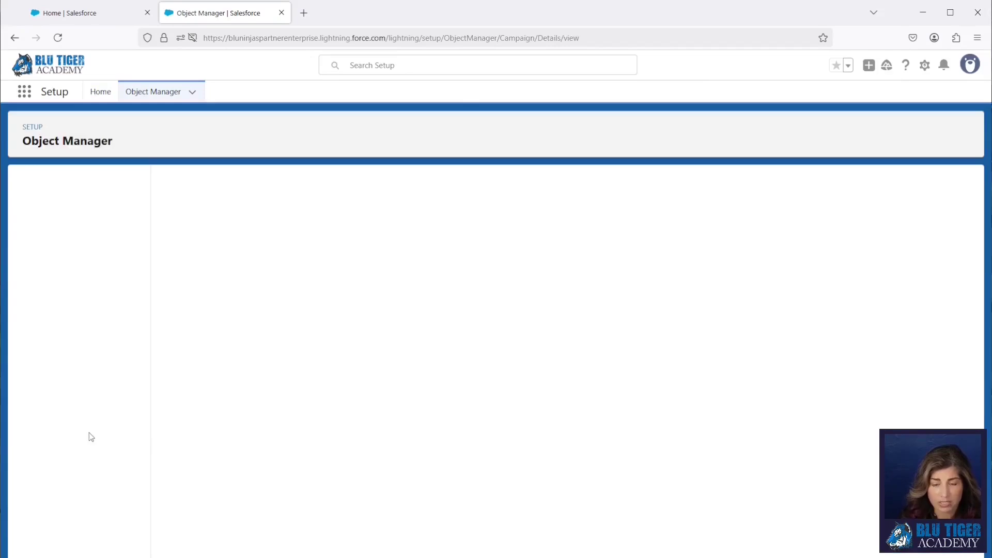
click(64, 367)
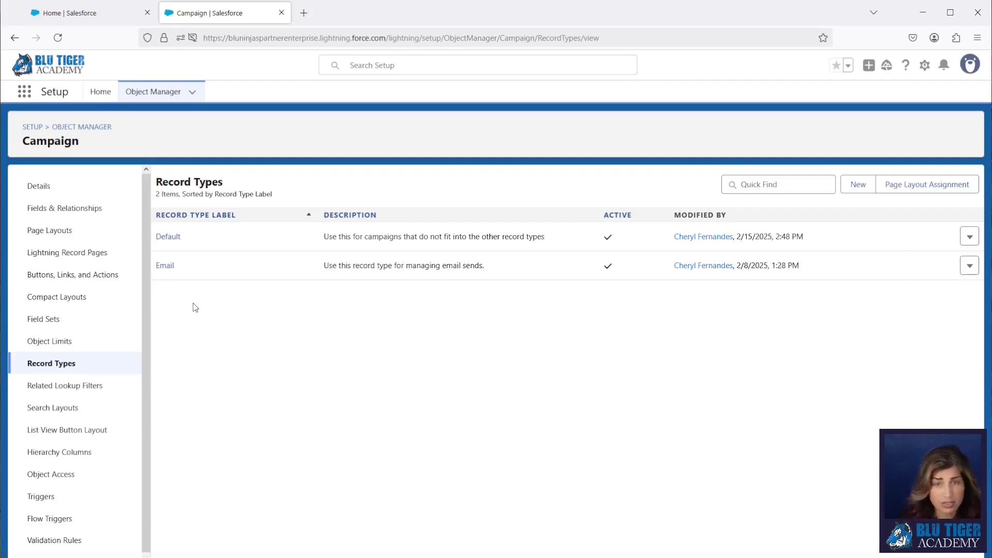
Review the Campaign Type picklist values assigned to the Email record type, including Outbound Salesforce Email
click(165, 266)
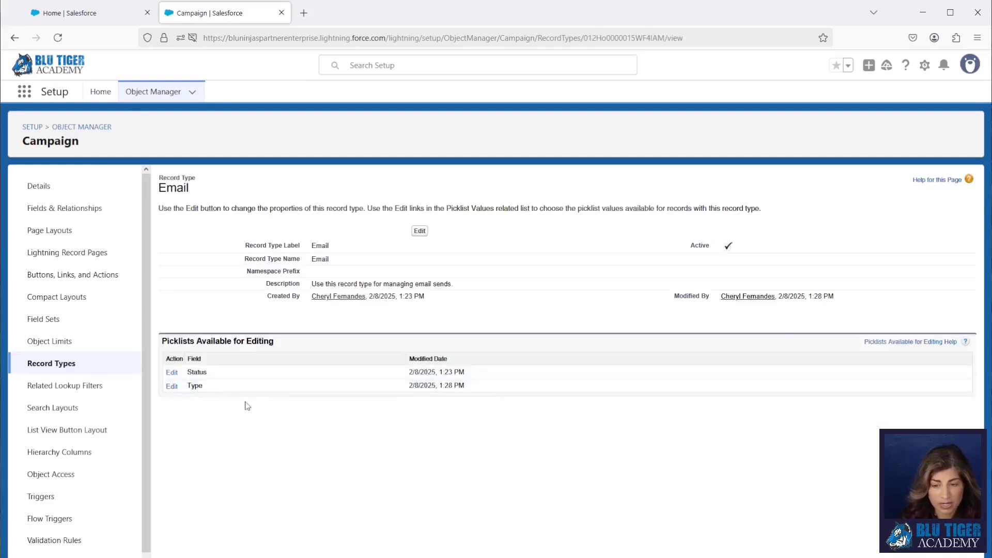
click(171, 387)
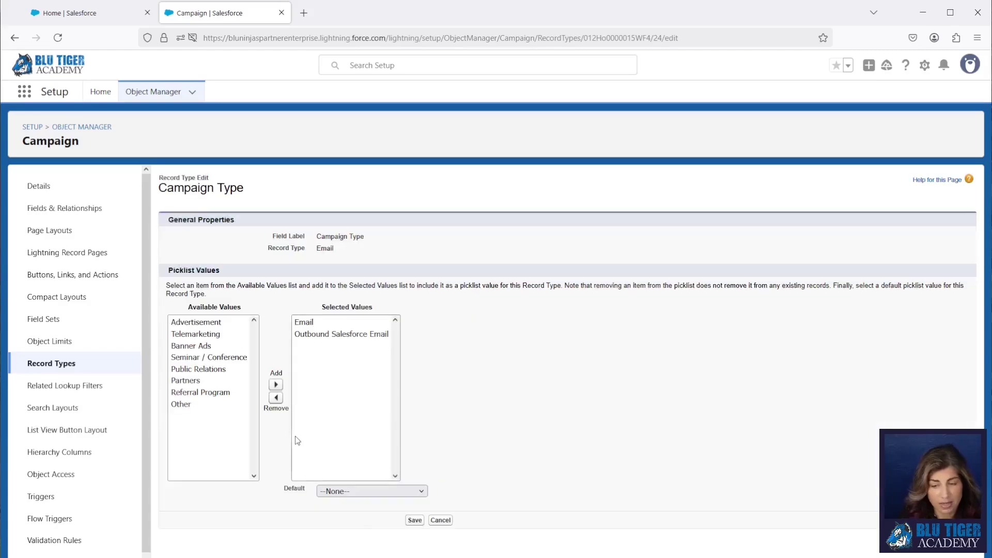
click(312, 337)
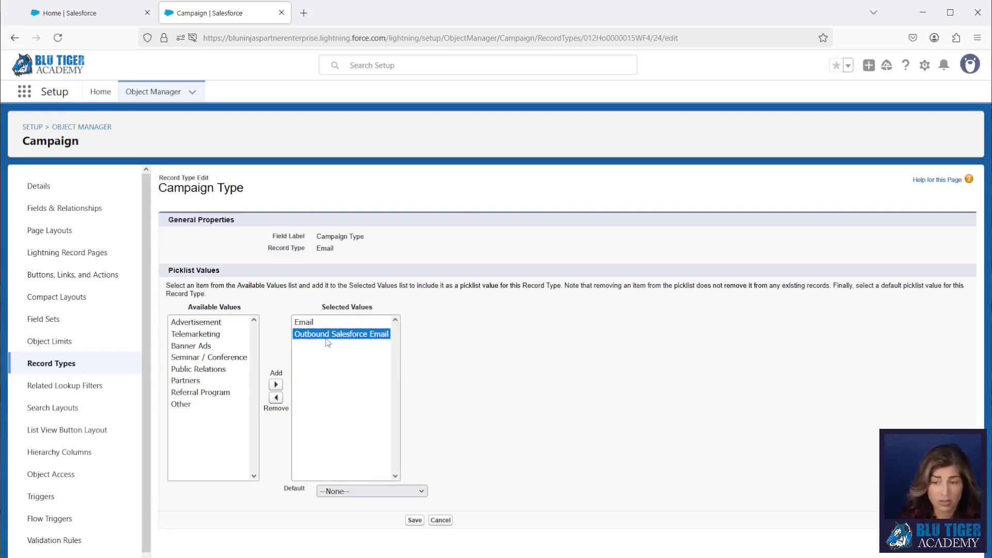
click(476, 344)
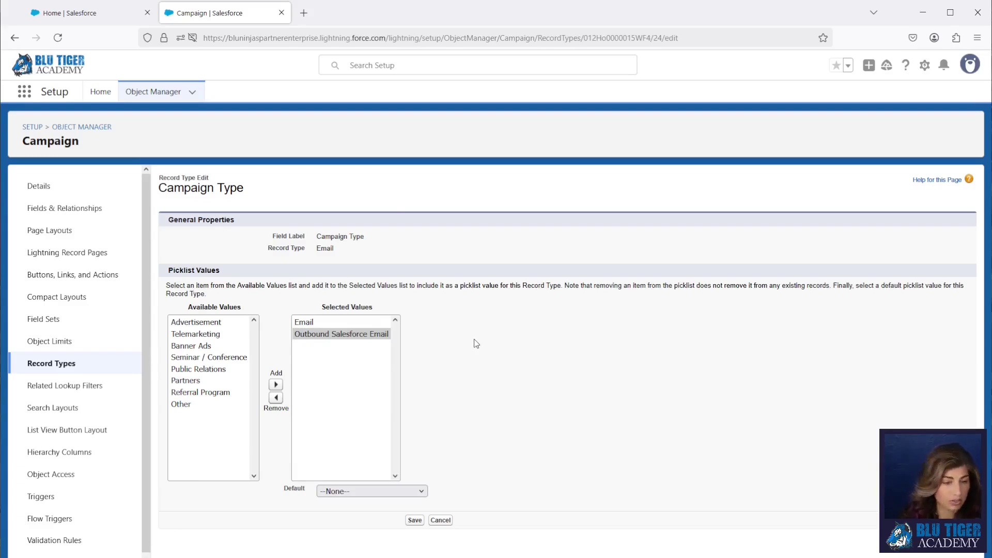
Start a new custom field on the Campaign object with the Text data type
click(78, 208)
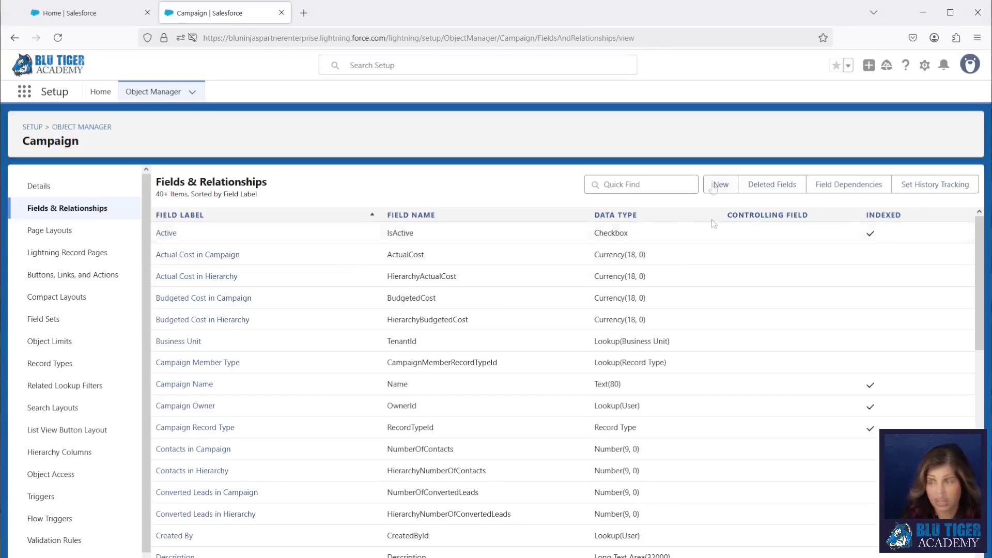
click(720, 184)
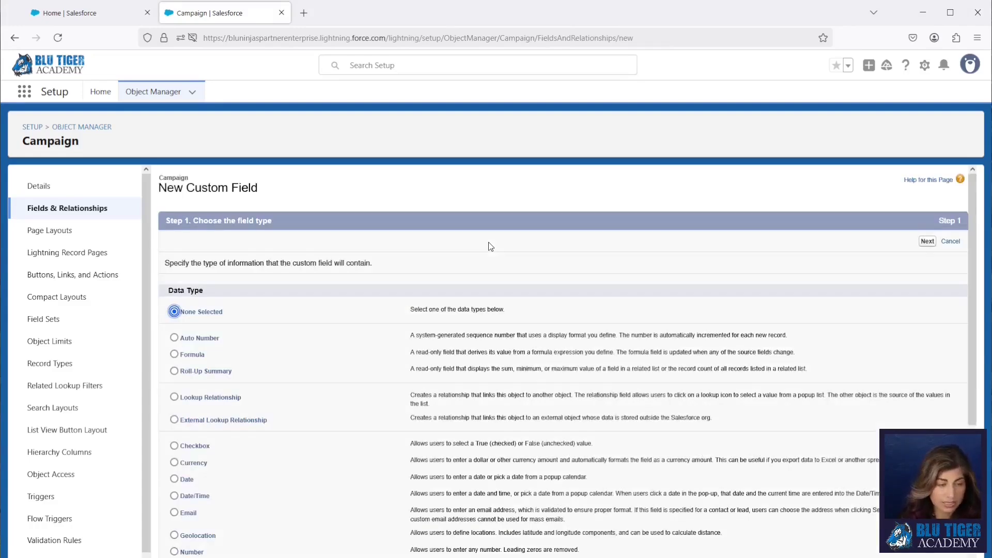
scroll(294, 392, down, 3)
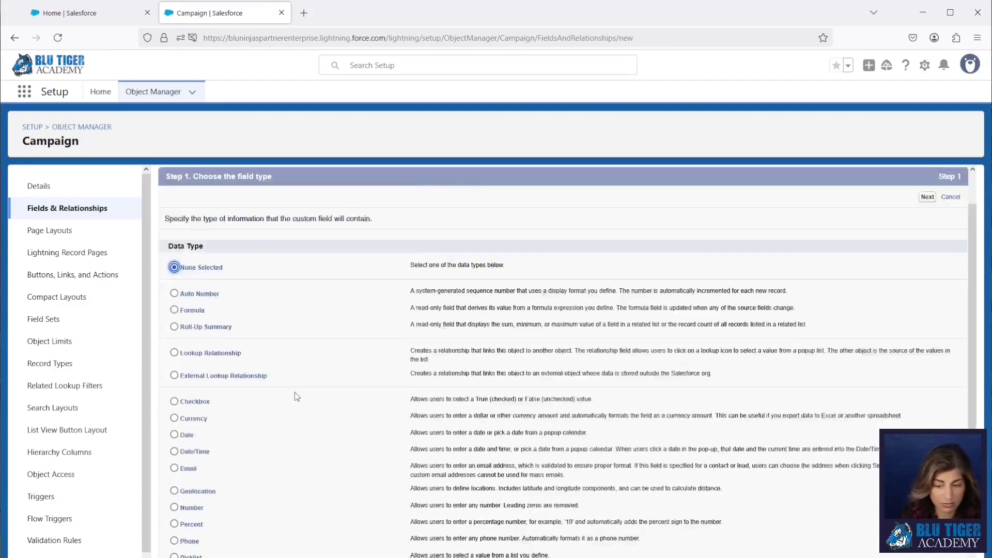
click(174, 512)
scroll(683, 408, up, 3)
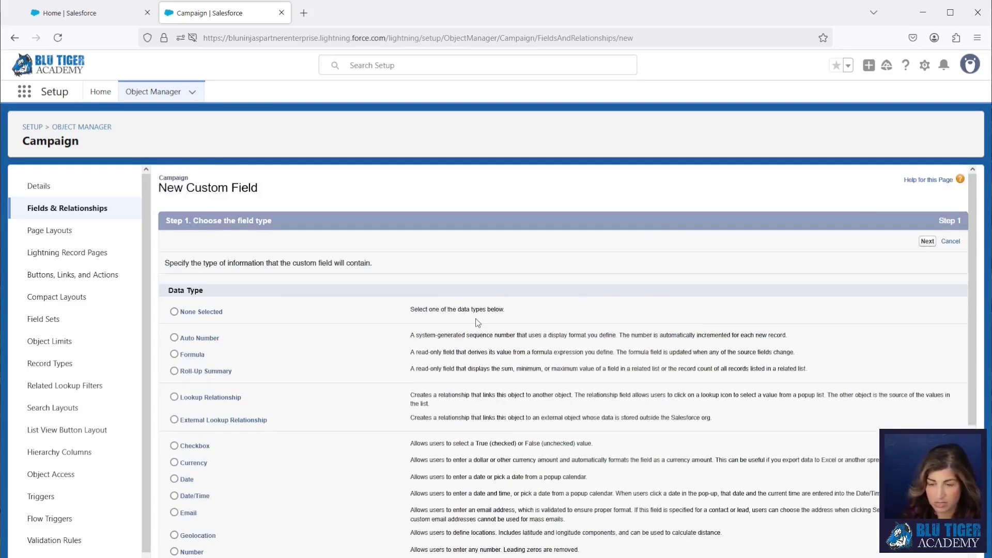
key(Return)
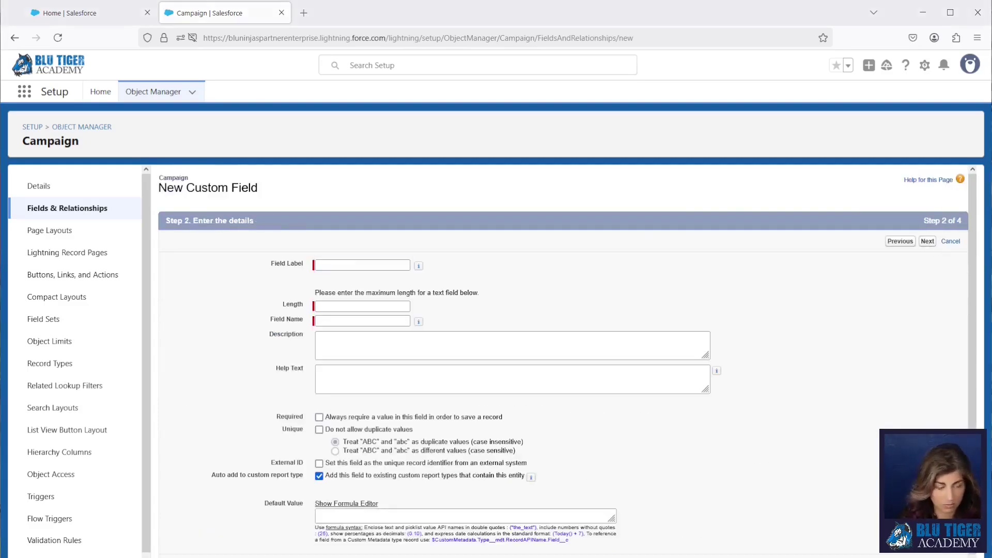
Label the field Lead Email Template Id, length 18, help text "This Id is used in a flow to send the email to campaign members who are Leads."
text(Lead Email Template Id)
click(332, 309)
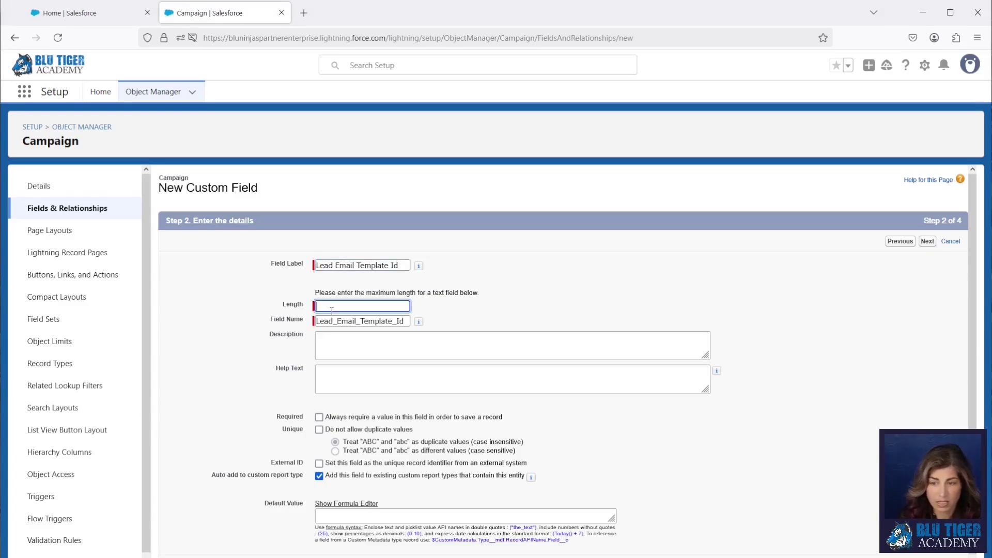
text(18)
click(378, 383)
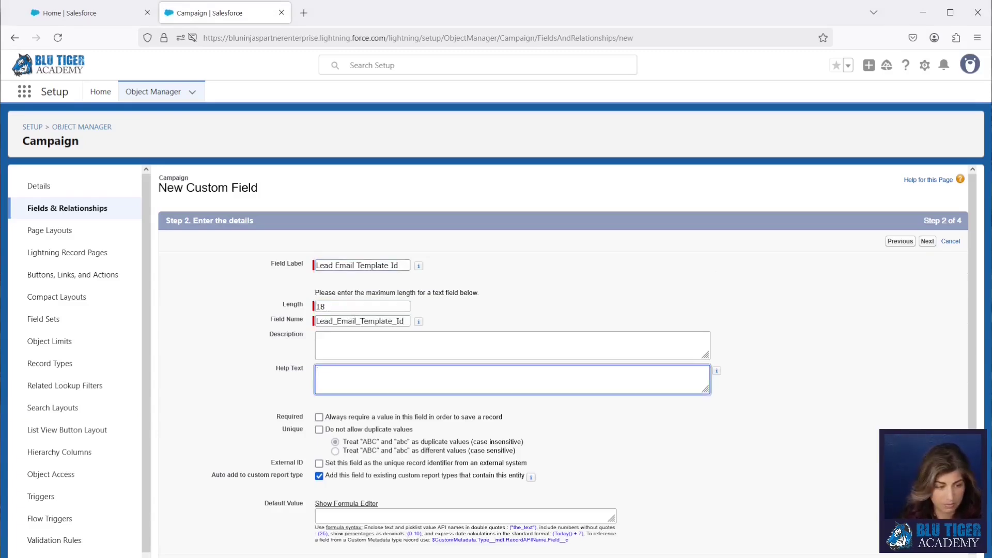
text(This Id is used in a flow to send the email to campaign members who are Leads.)
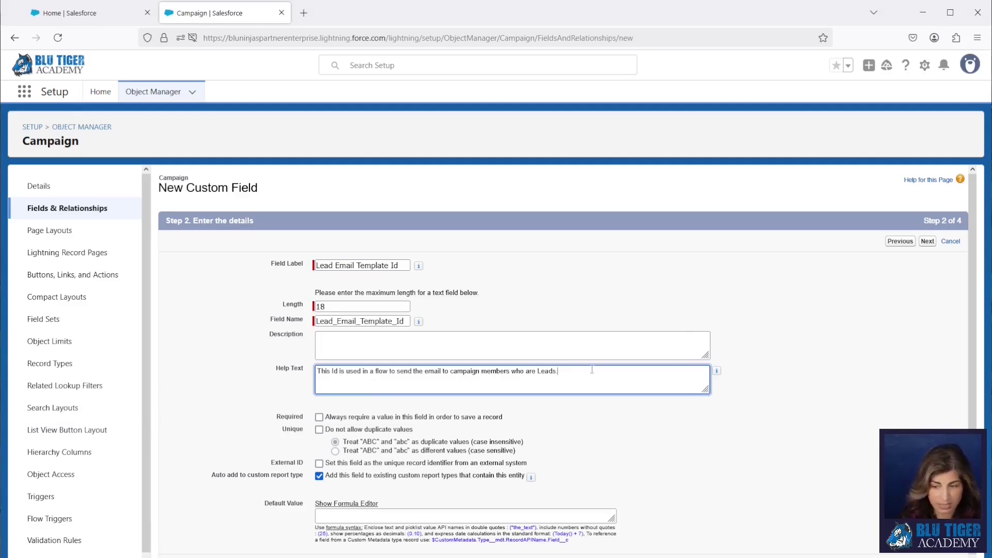
Keep the default field-level security, add the lead template field only to the Email page layout, and save it to start another field
click(928, 242)
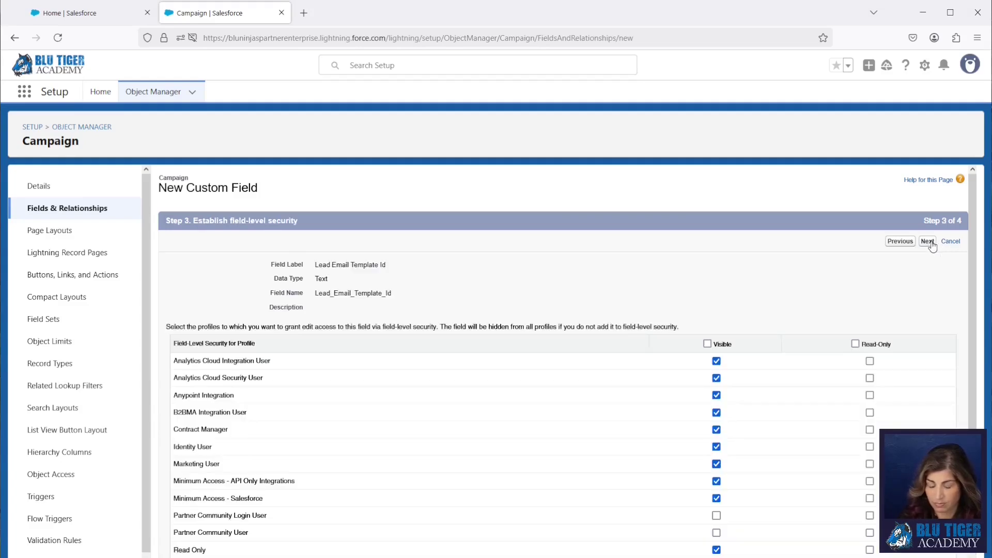
click(928, 242)
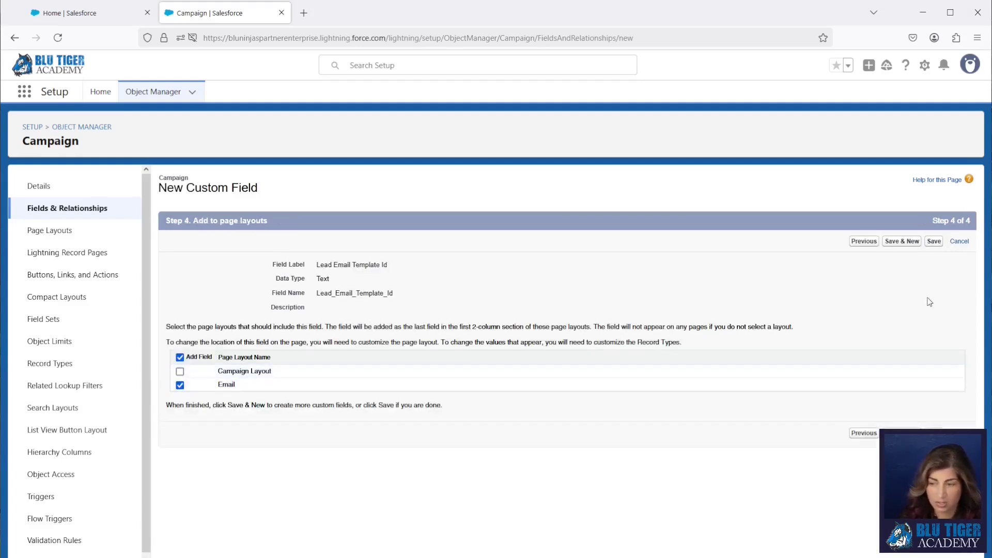
click(910, 241)
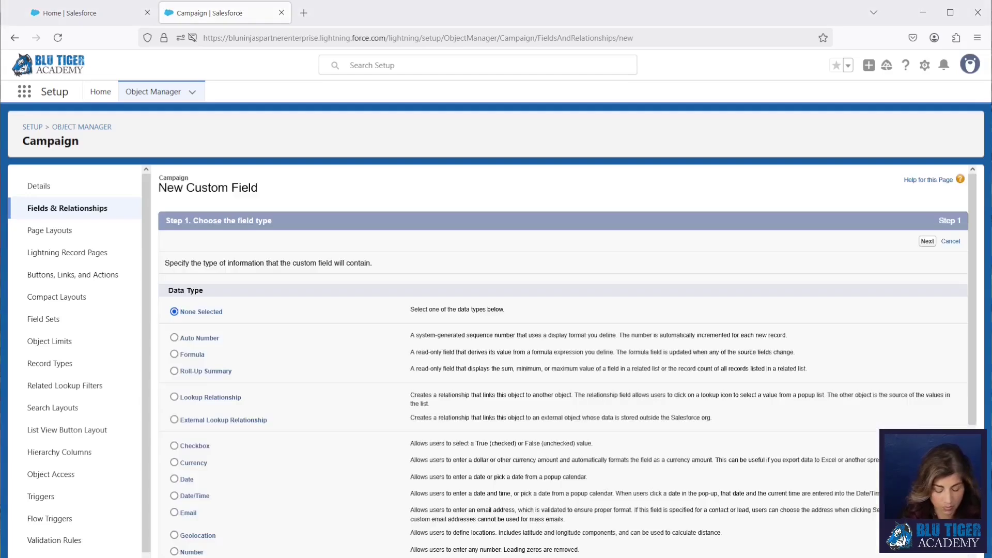
Choose Text as the data type for the second custom Campaign field and continue to its details
scroll(206, 512, down, 2)
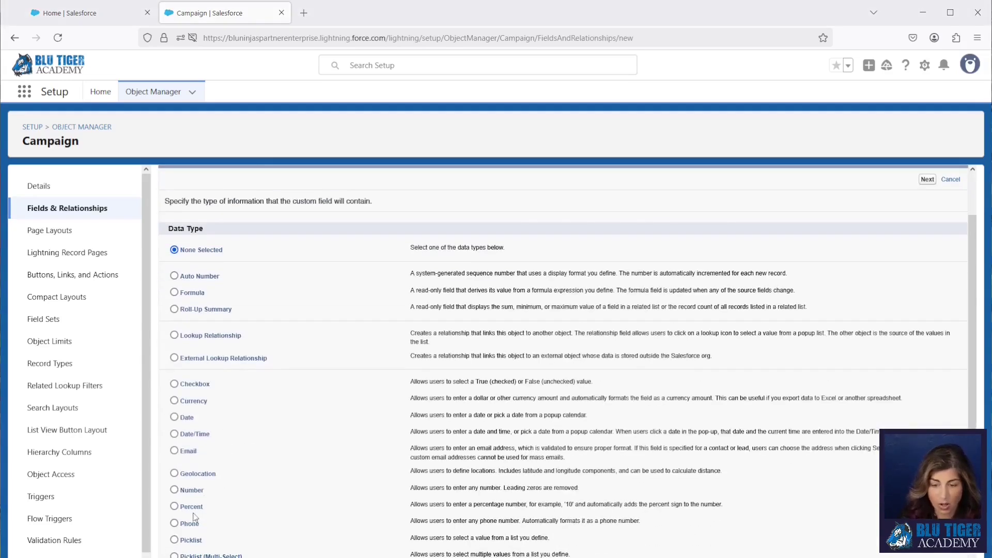
scroll(176, 519, down, 2)
click(174, 512)
scroll(392, 336, down, 3)
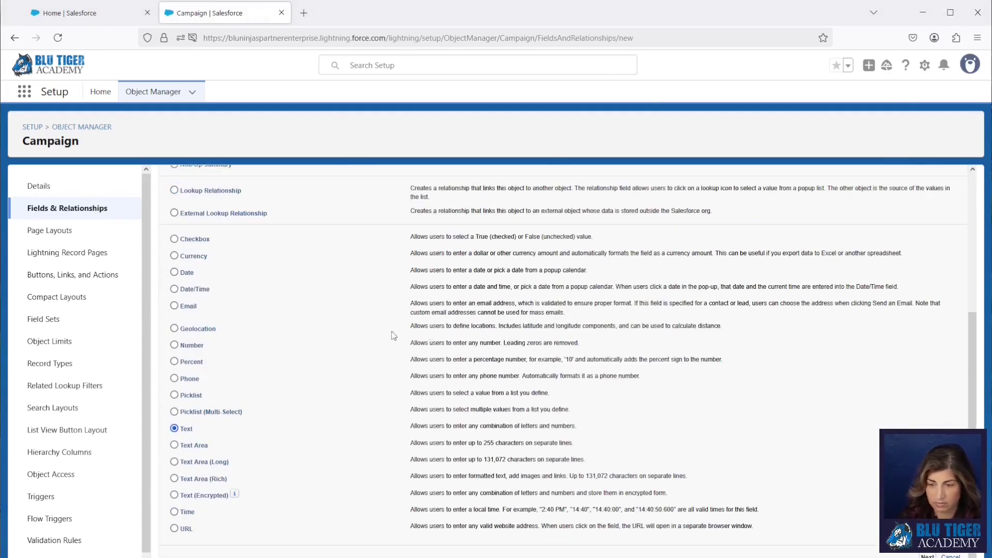
key(Return)
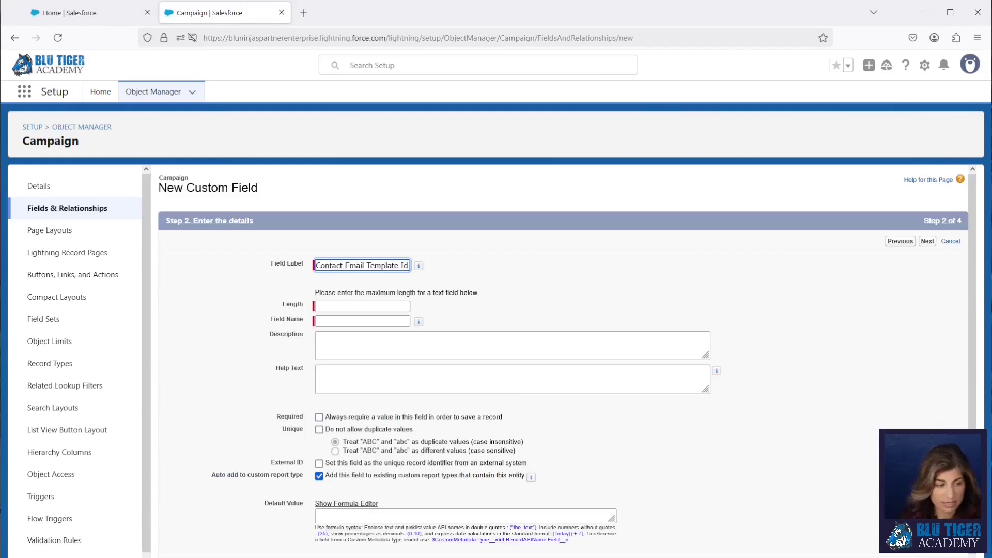
Label the field Contact Email Template Id, length 18, help text "This Id is used in a flow to send the email to campaign members who are Contacts."
key(Tab)
key(Tab)
text(18)
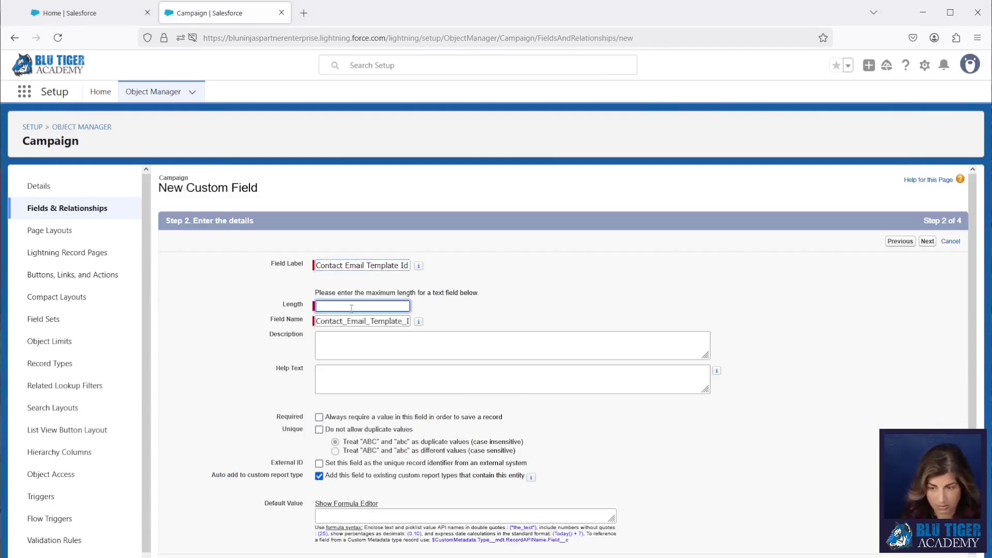
click(347, 389)
text(This Id is used in a flow to send the email to campaign members who are Contacts.)
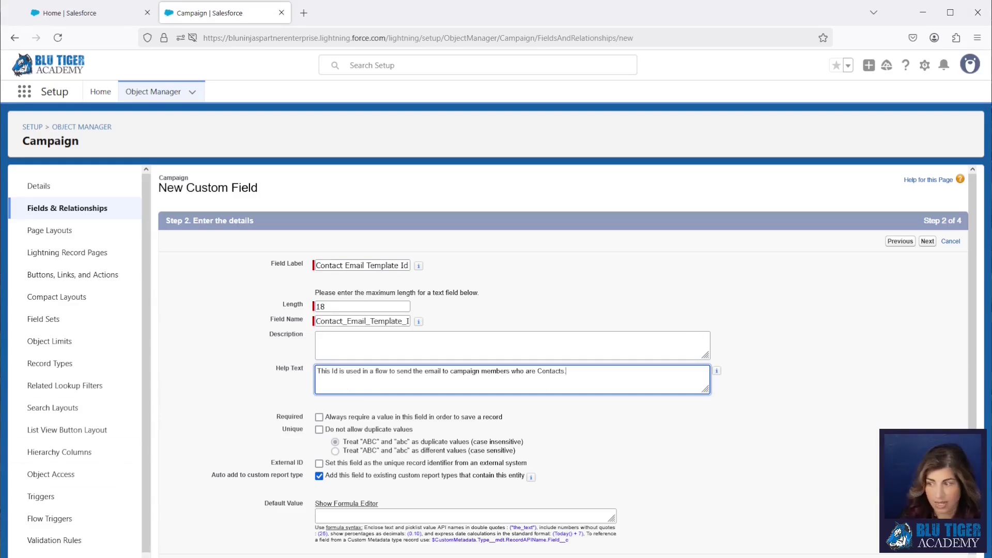
Keep the default field-level security, exclude Campaign Layout so the contact template field goes only on the Email layout, and save it
click(928, 241)
click(927, 242)
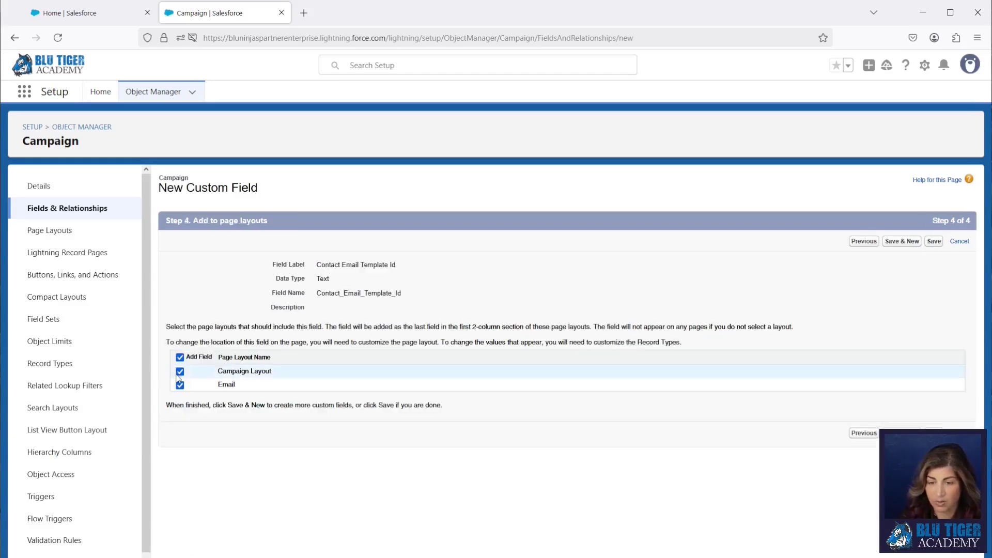
click(180, 372)
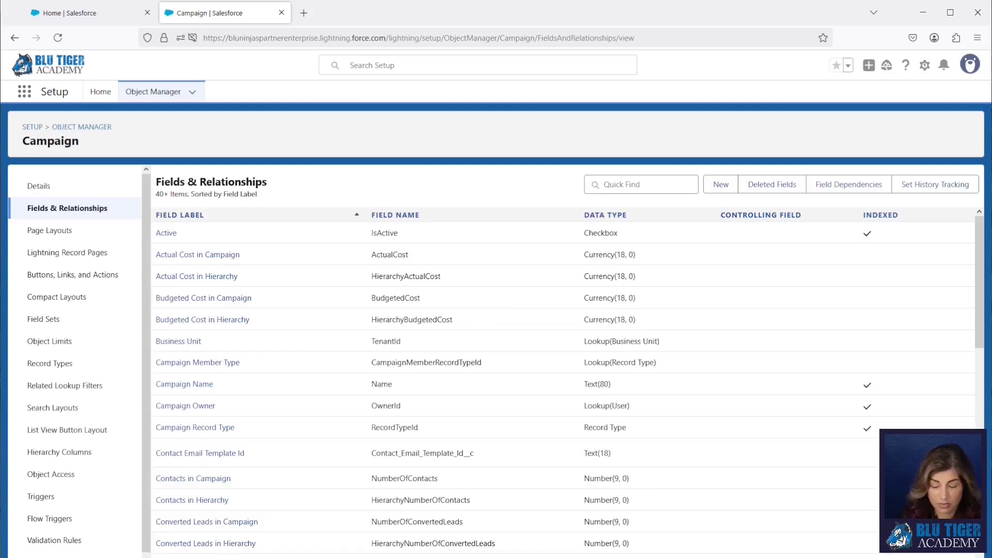
Return to the Setup home page, search for "flow" and open the Flows page
click(100, 92)
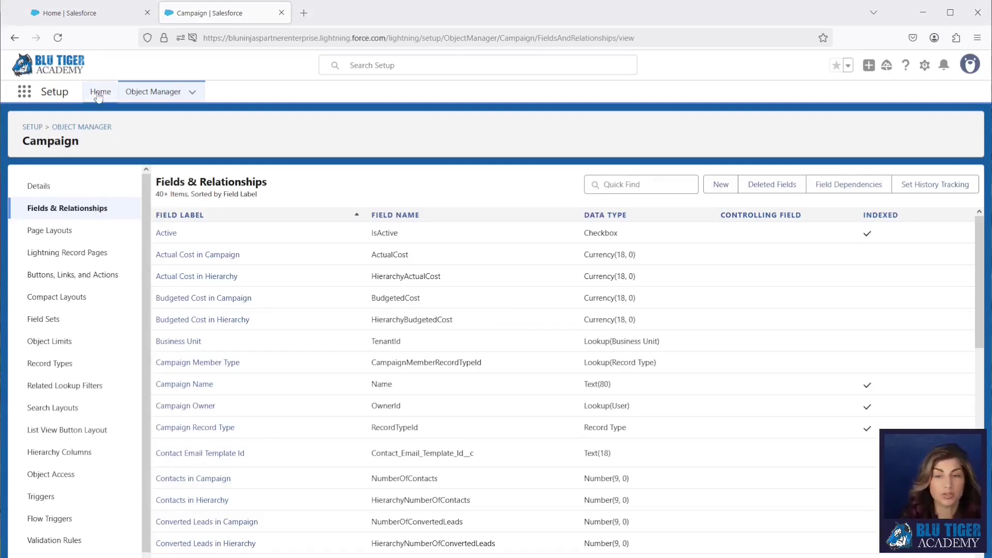
click(100, 133)
text(flow)
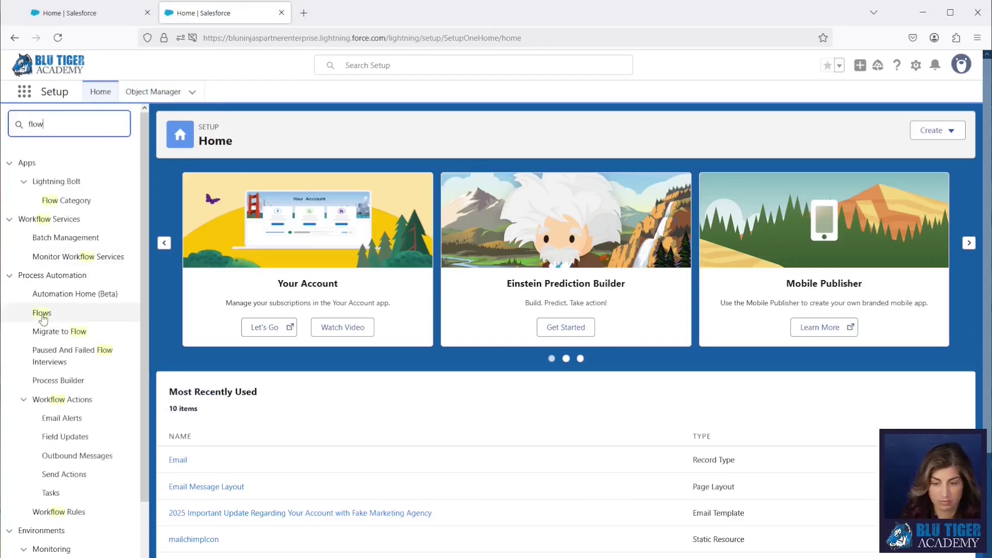
click(42, 313)
Create a new Record-Triggered Flow from scratch
click(937, 132)
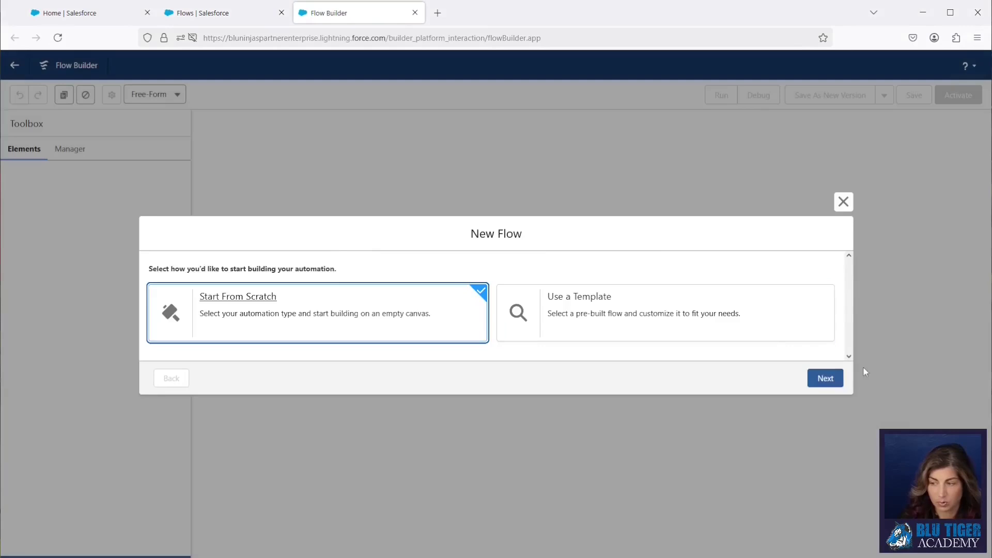
click(825, 378)
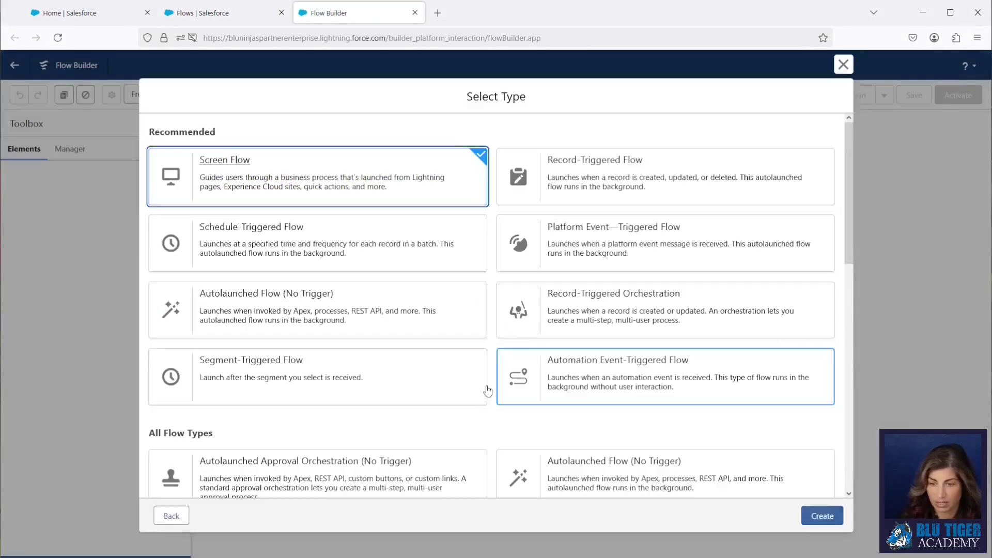
click(605, 189)
click(822, 515)
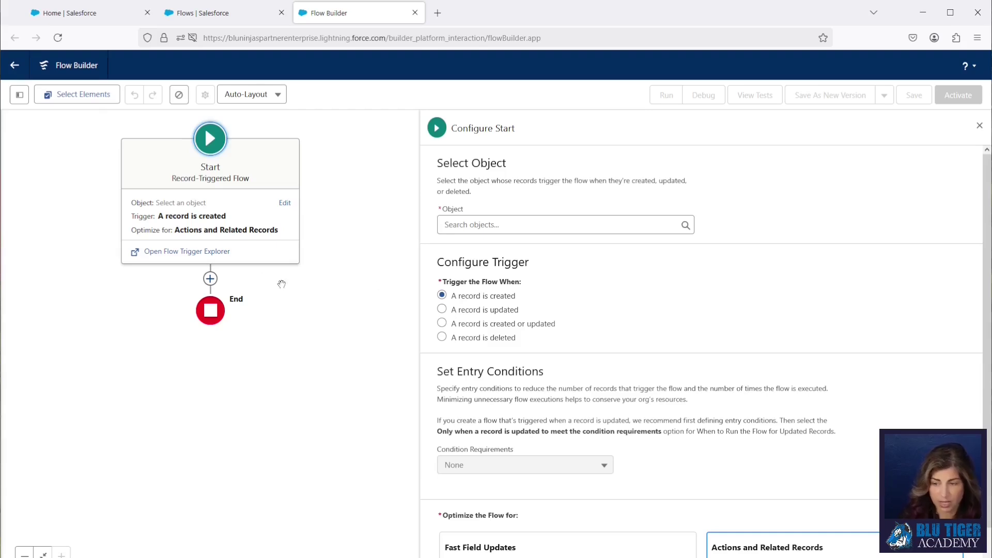
Configure the flow to start when a Campaign Member record is created or updated
click(441, 324)
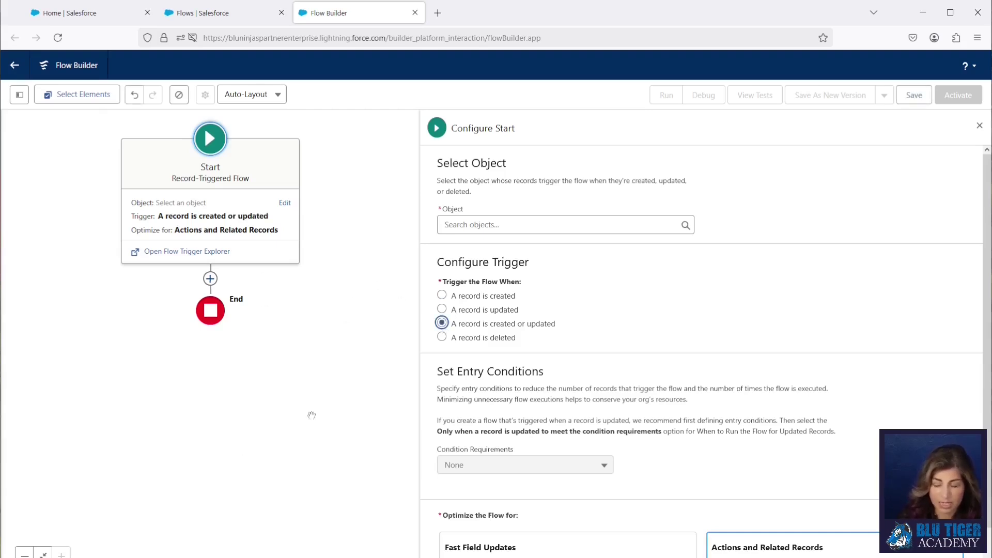
click(458, 225)
text(campaign)
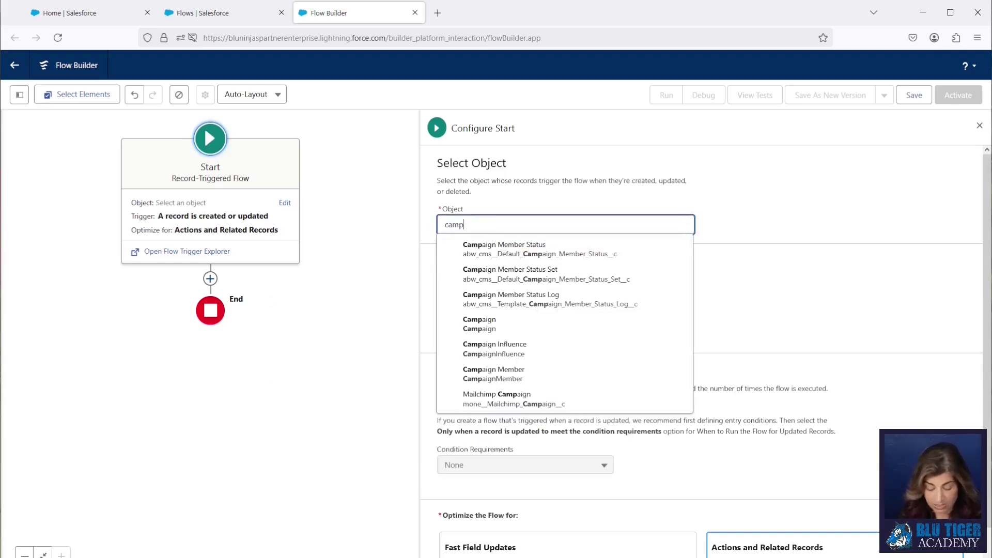
click(486, 375)
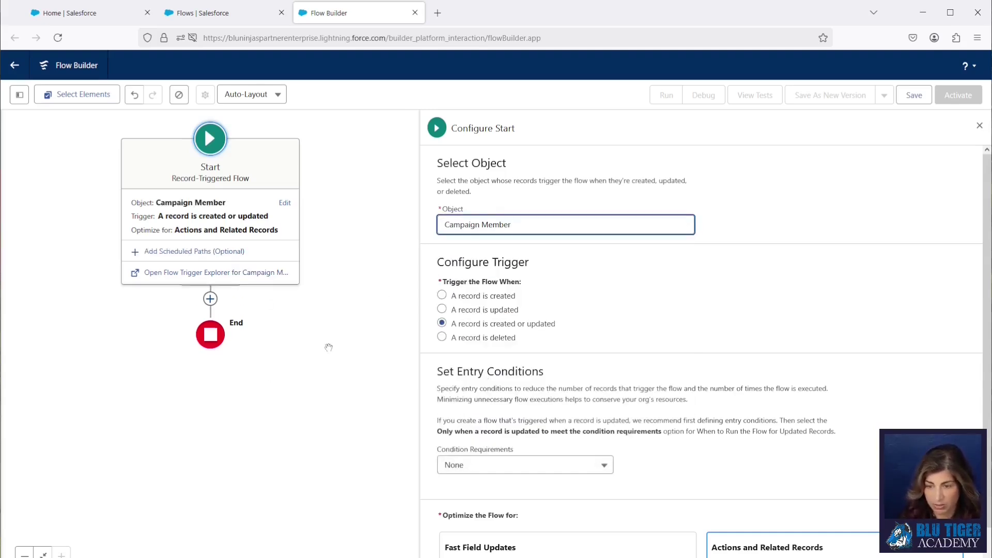
Add a Decision element after the start, labelled "Campaign Type = Outbound Salesforce Email & Status = Send Email", with the auto-generated API name
click(208, 301)
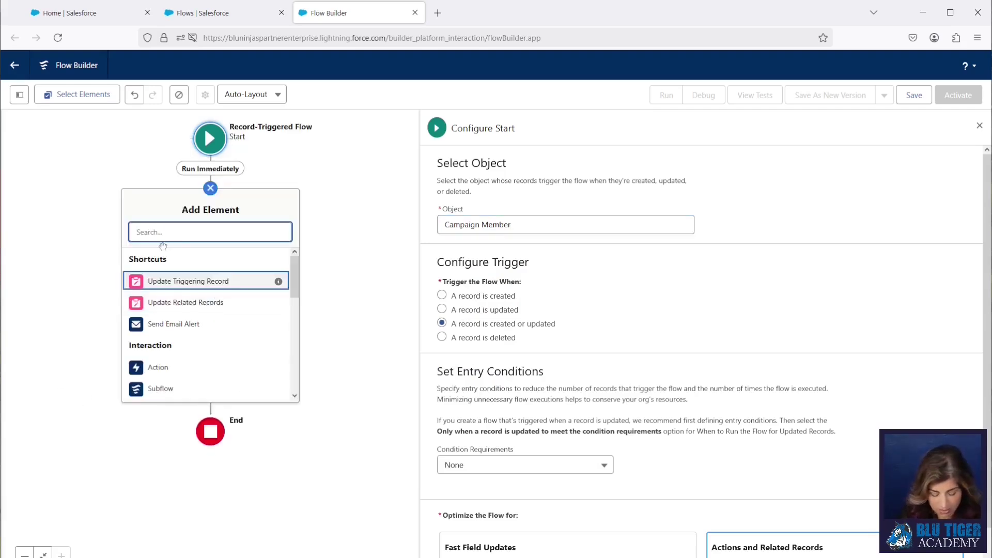
text(decision)
click(198, 259)
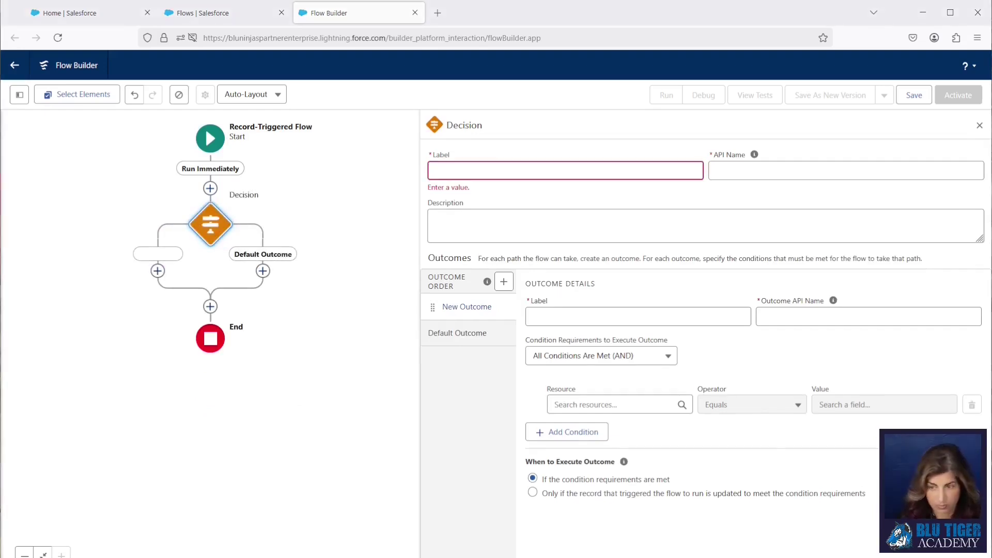
click(511, 172)
text(Campaign Type = Outbound Salesforce Email & Status = Send Email)
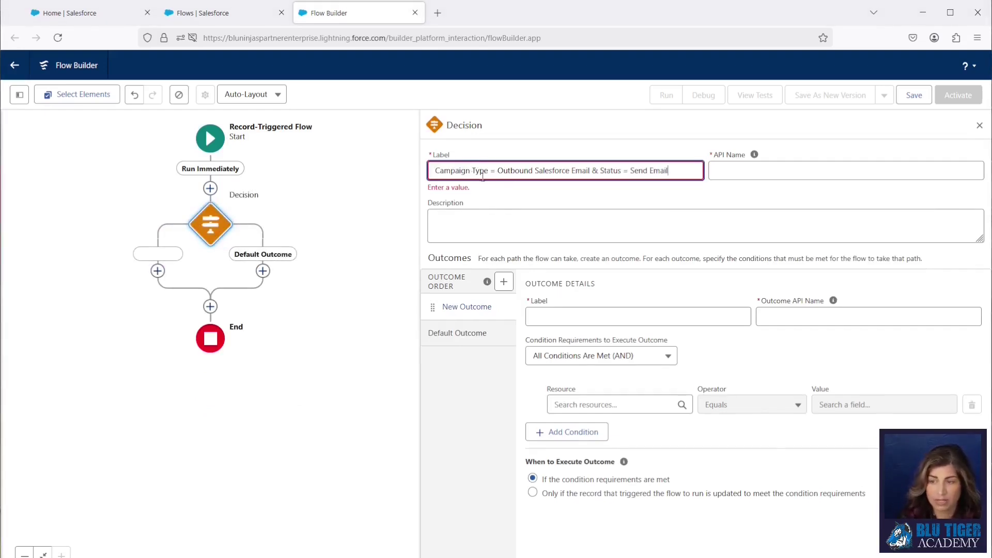
drag(498, 169, 589, 171)
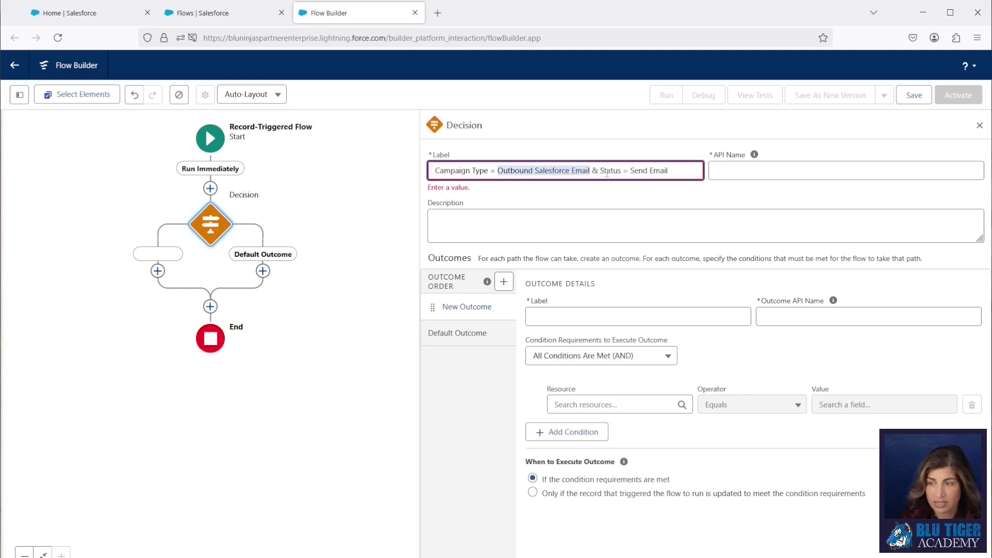
click(748, 172)
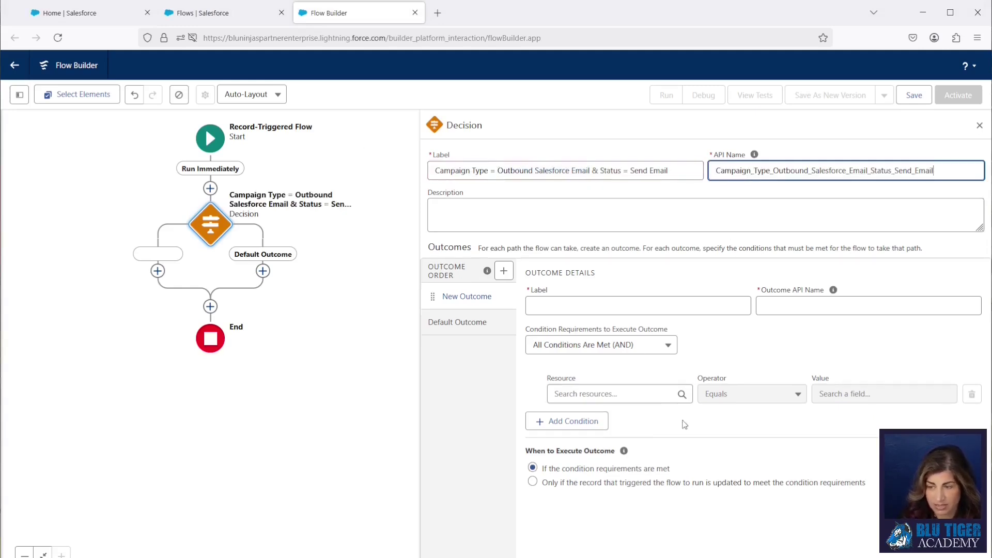
Label the decision's new outcome Yes and rename its default outcome No
click(558, 307)
text(Yes)
key(Tab)
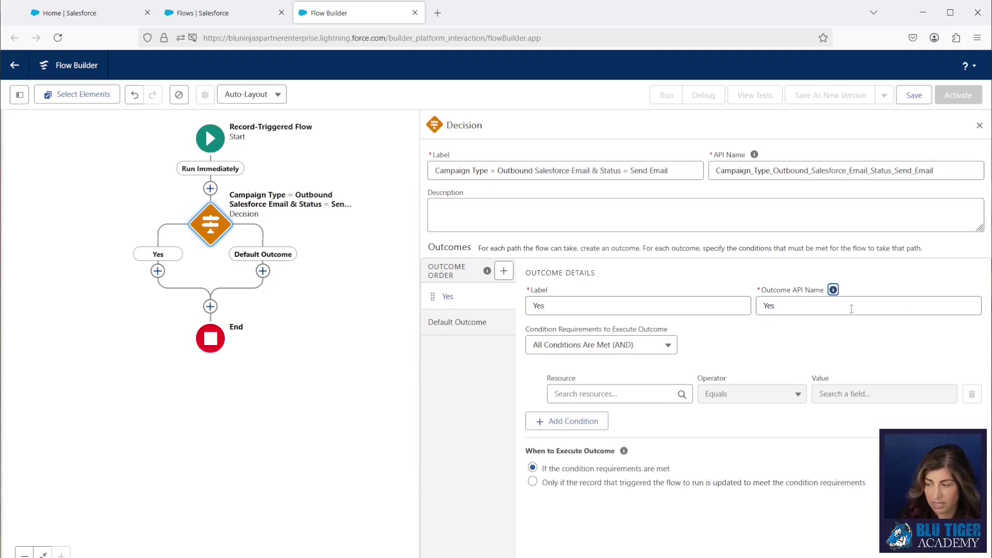
click(852, 309)
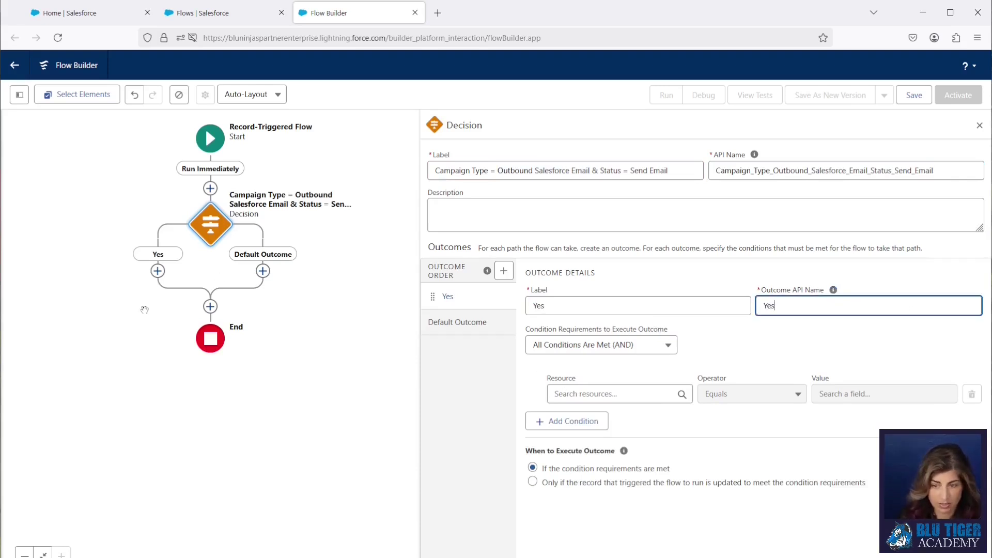
click(457, 322)
text(No)
click(424, 304)
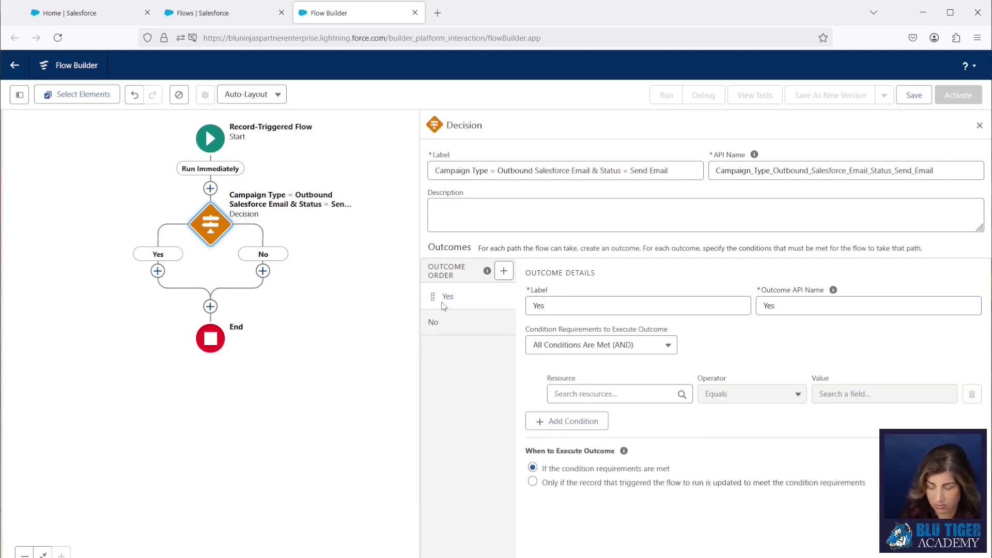
Set the Yes outcome's first condition to the triggering Campaign Member's campaign Type equals Outbound Salesforce Email
click(586, 392)
text(rec)
click(606, 475)
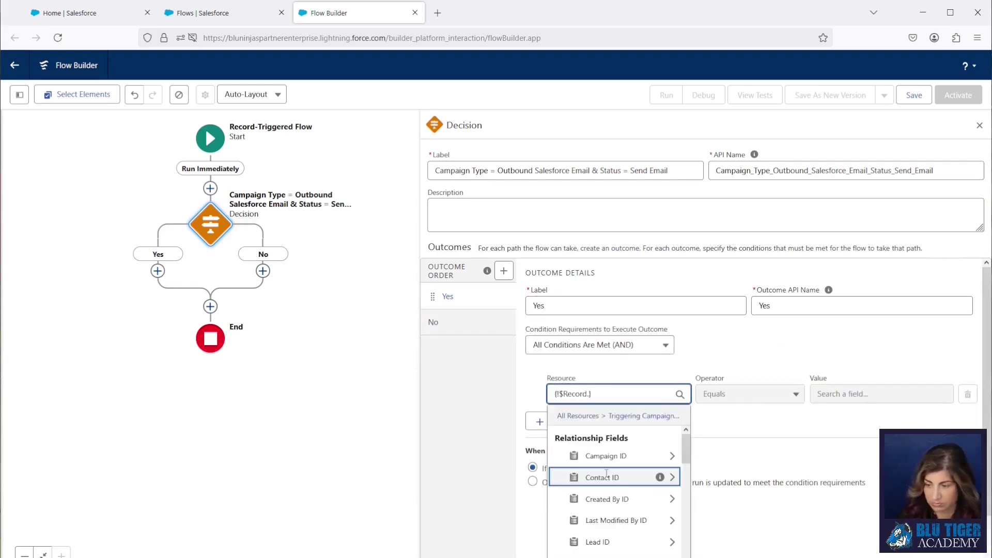
click(604, 456)
text(type)
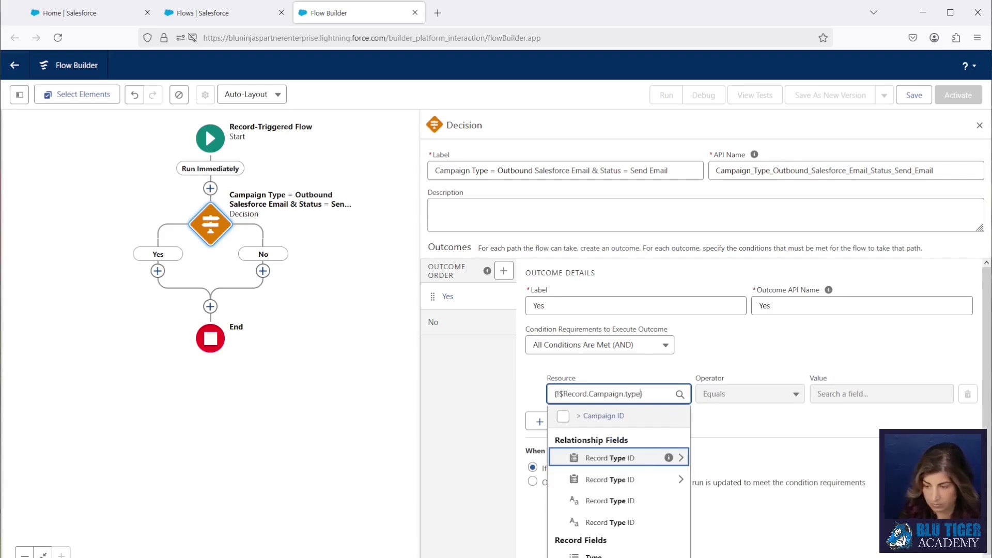
click(615, 556)
click(879, 393)
scroll(878, 465, down, 1)
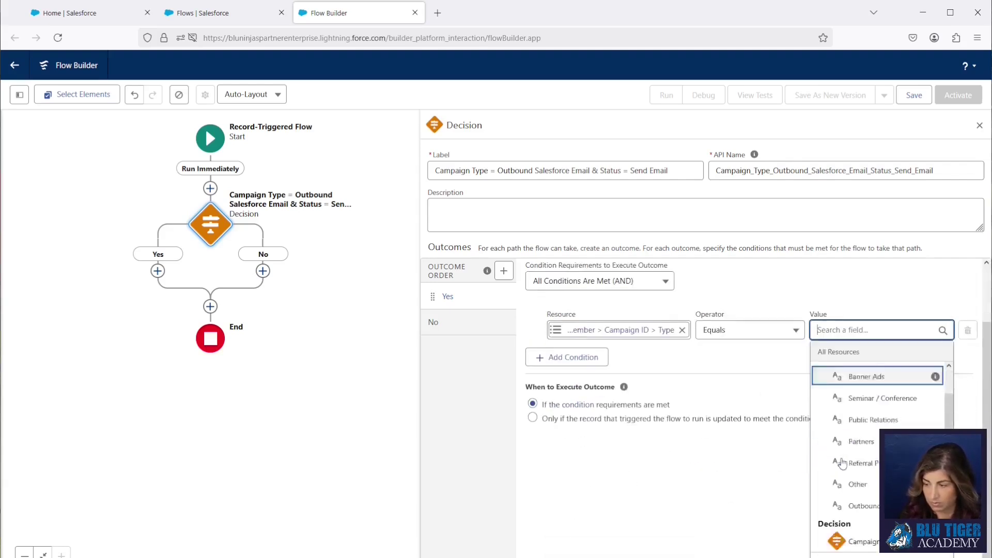
click(837, 423)
Add a second condition to the Yes outcome requiring the Campaign Member Status to equal Send Email
click(569, 421)
click(571, 432)
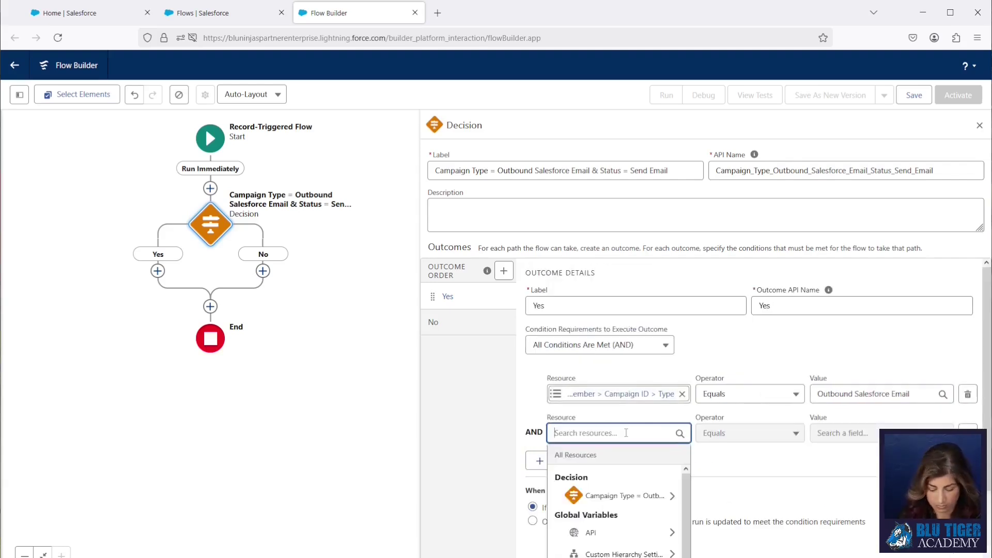
text(rec)
click(628, 517)
text(status)
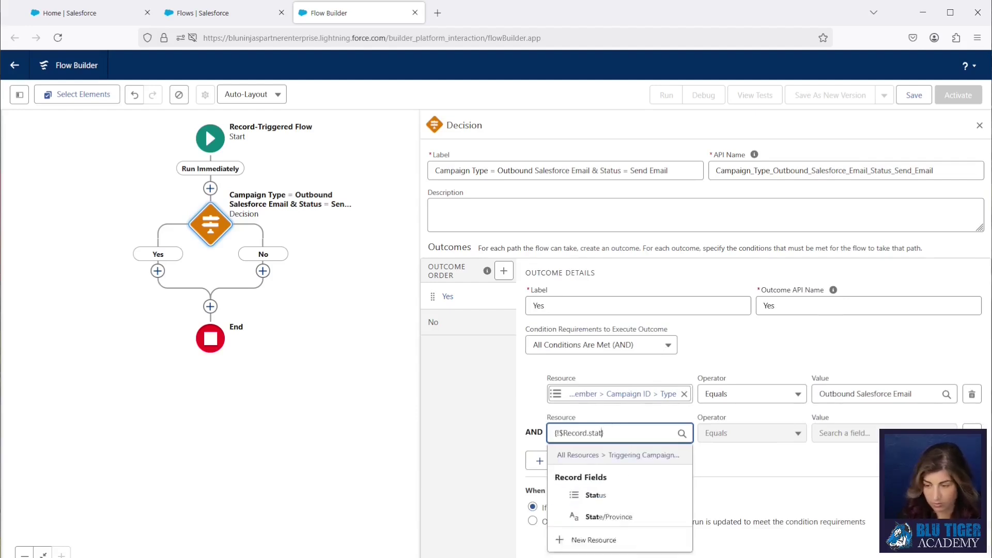
click(618, 495)
click(839, 434)
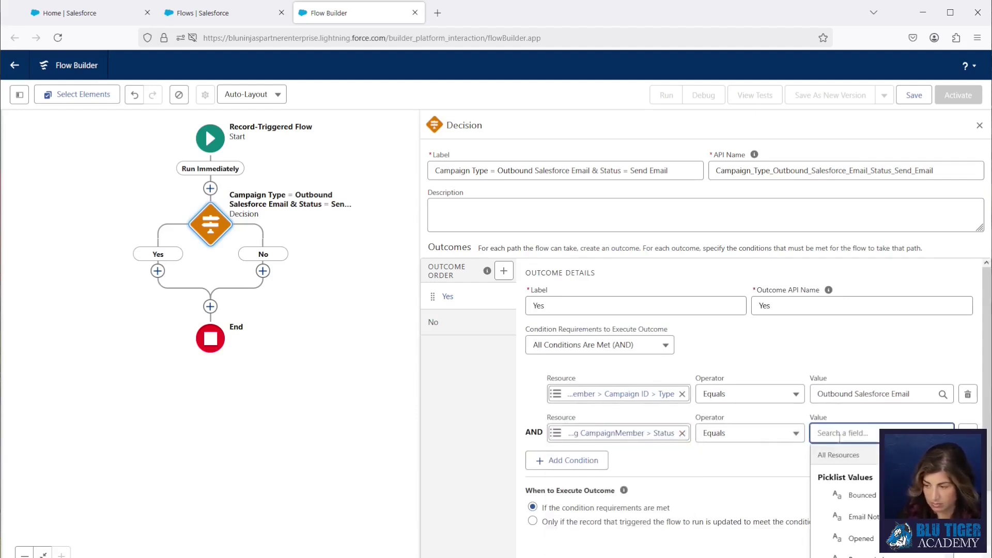
text(Send Email)
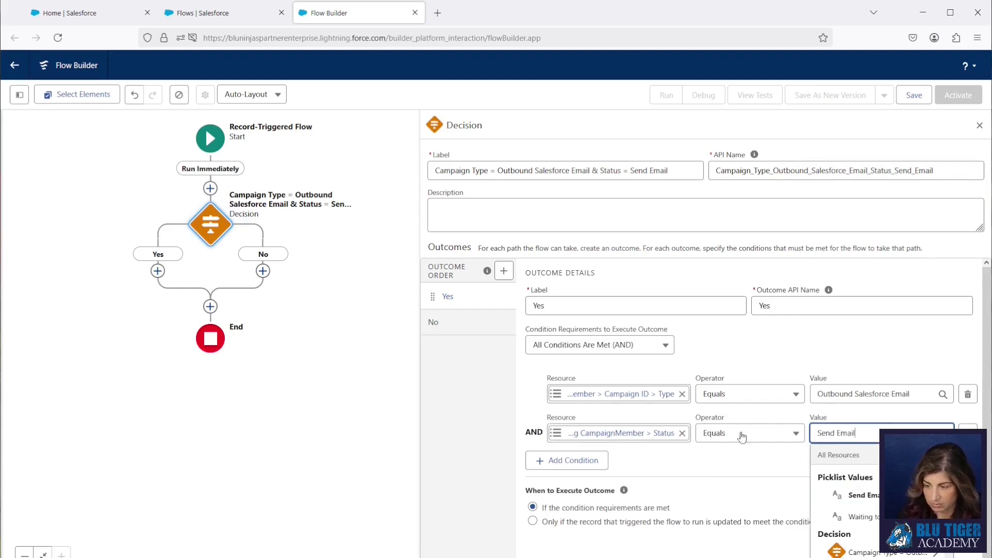
Add a third condition to the Yes outcome, using {!$Record.Status} with the Is Changed operator set to True
click(579, 461)
click(595, 473)
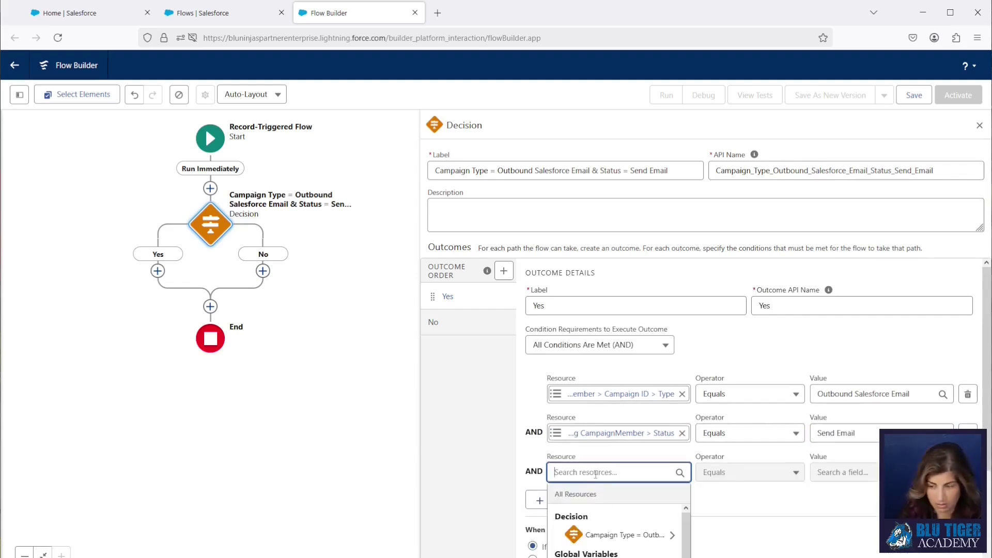
text(Status)
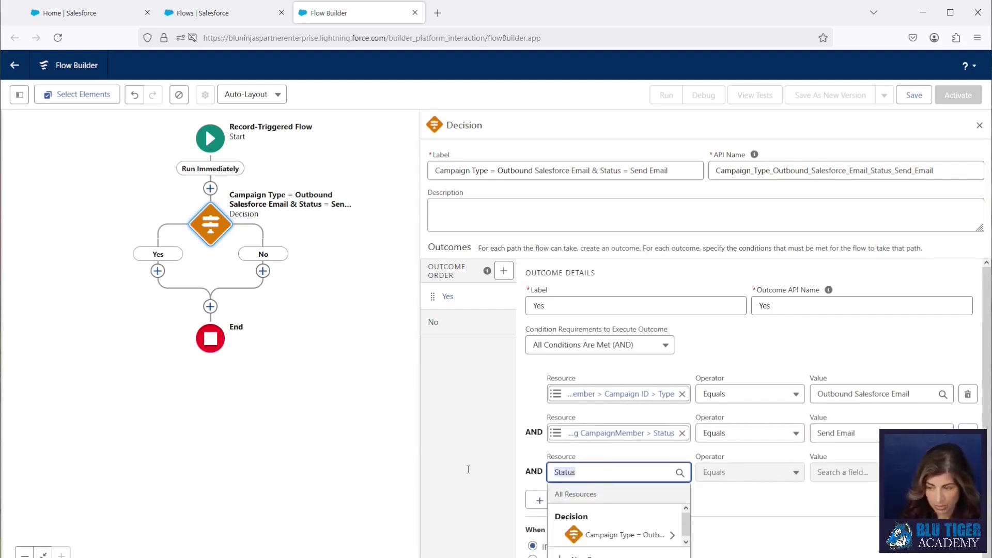
click(637, 433)
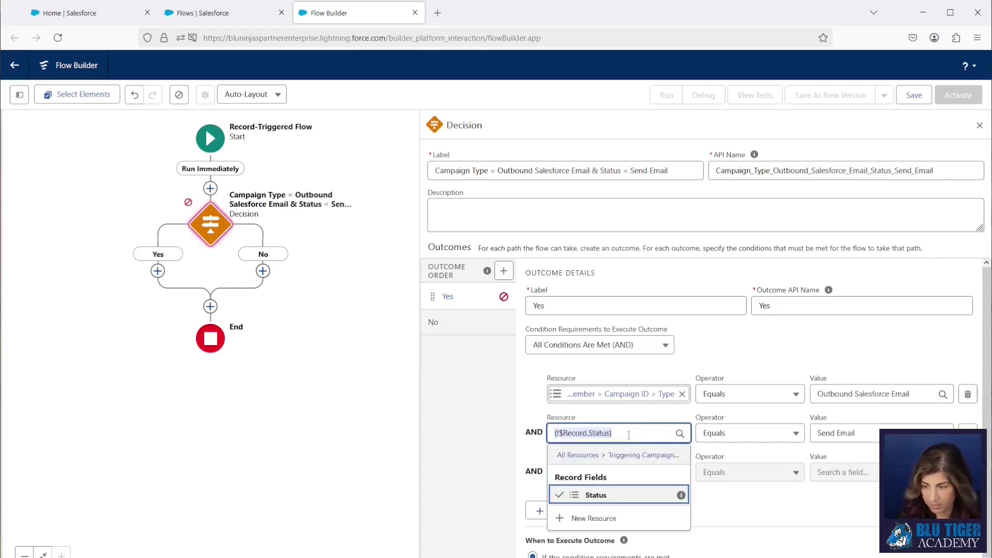
click(588, 473)
key(ctrl+a)
text({!$Record.Status})
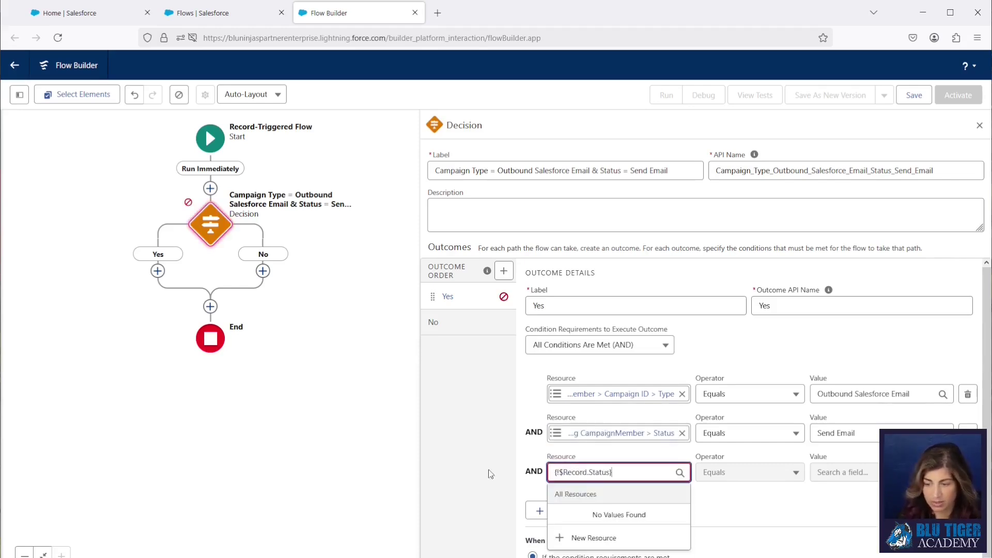
click(768, 513)
click(746, 482)
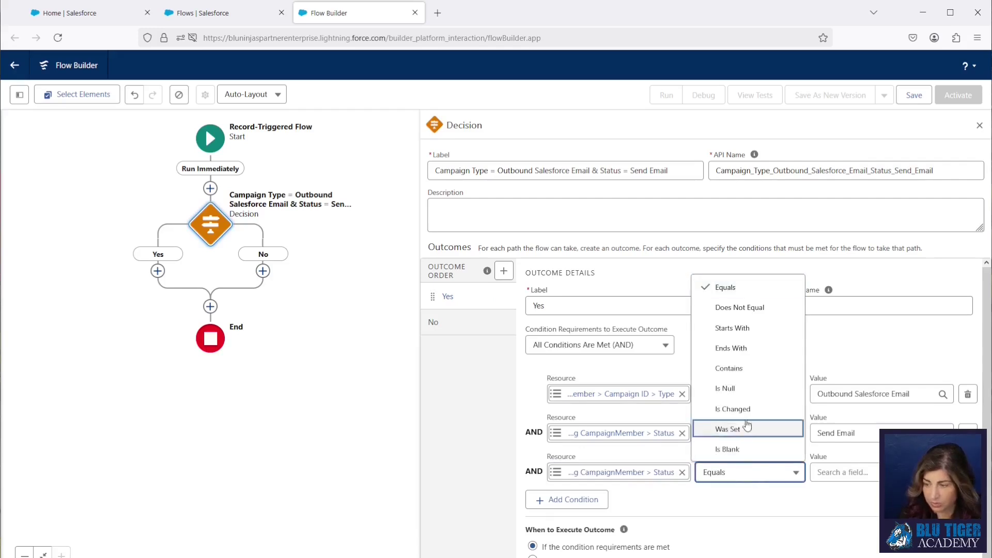
click(744, 408)
click(841, 476)
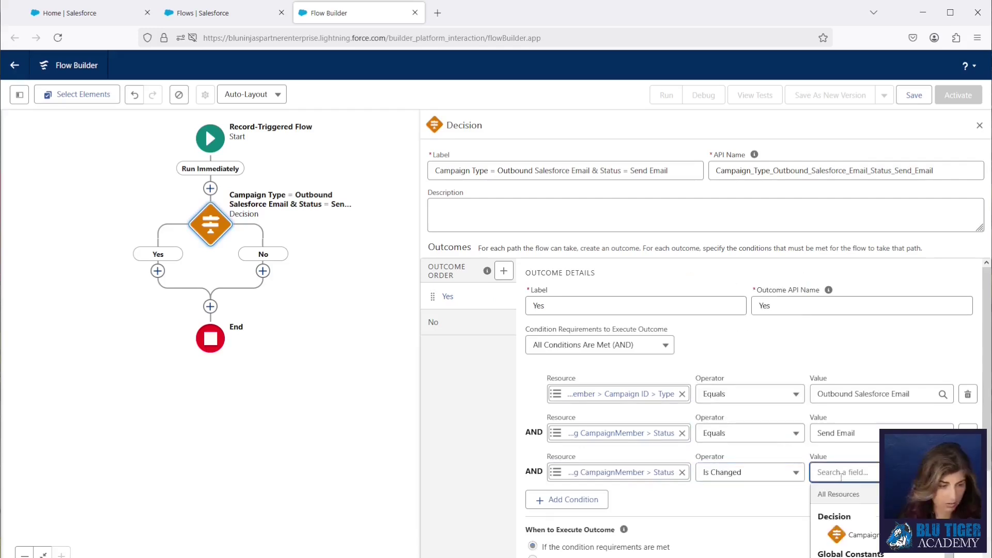
text(True)
click(848, 535)
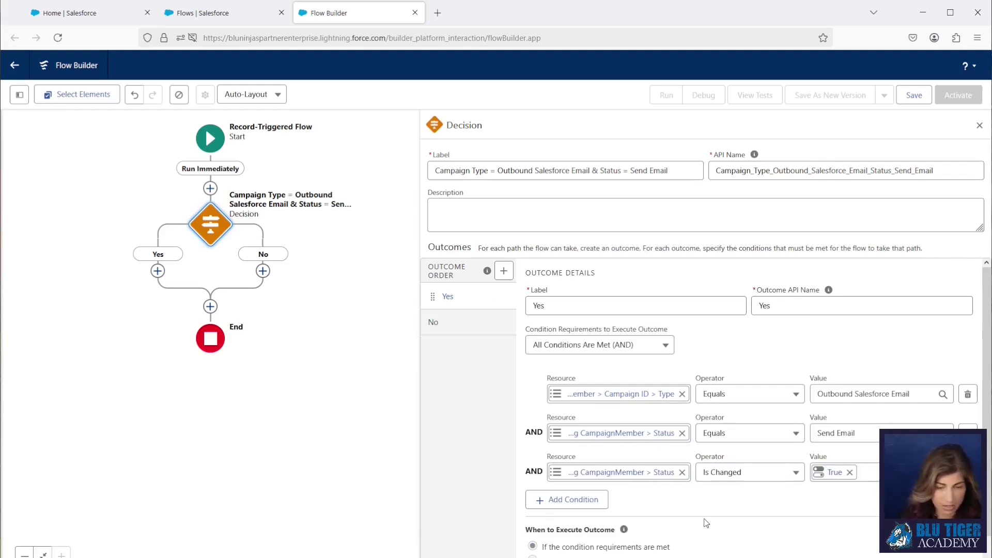
Add a fourth condition and start a new Formula resource for it named forISNEW with the Boolean data type
click(567, 500)
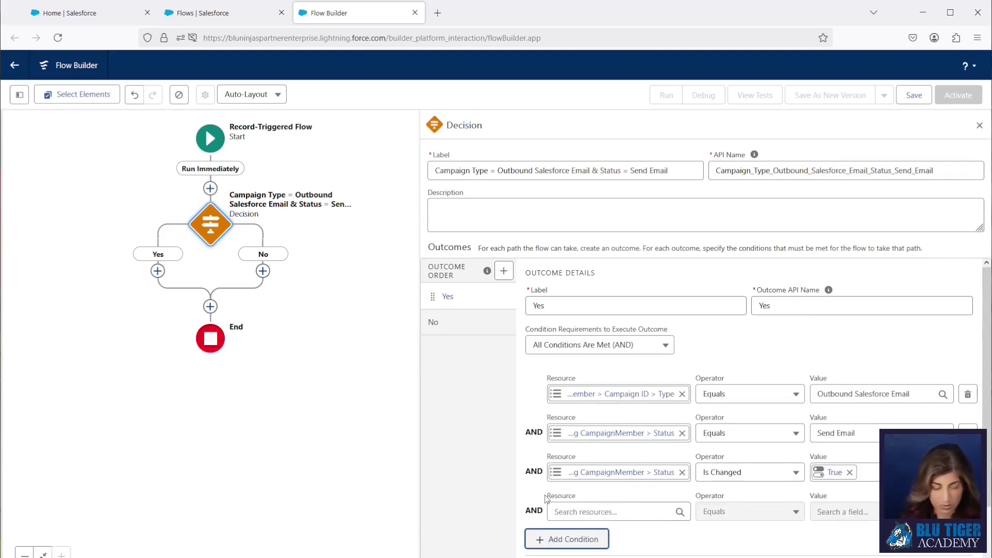
click(567, 510)
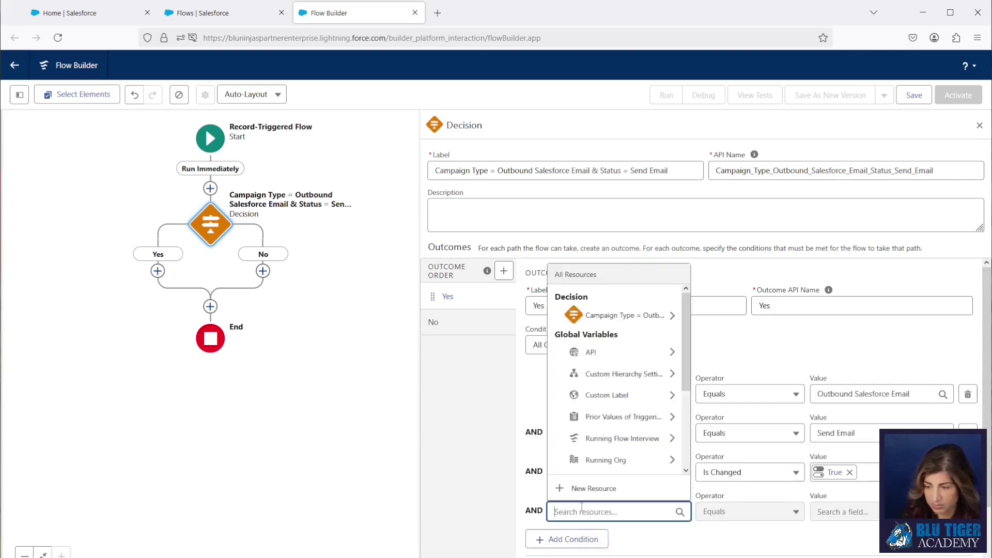
click(583, 487)
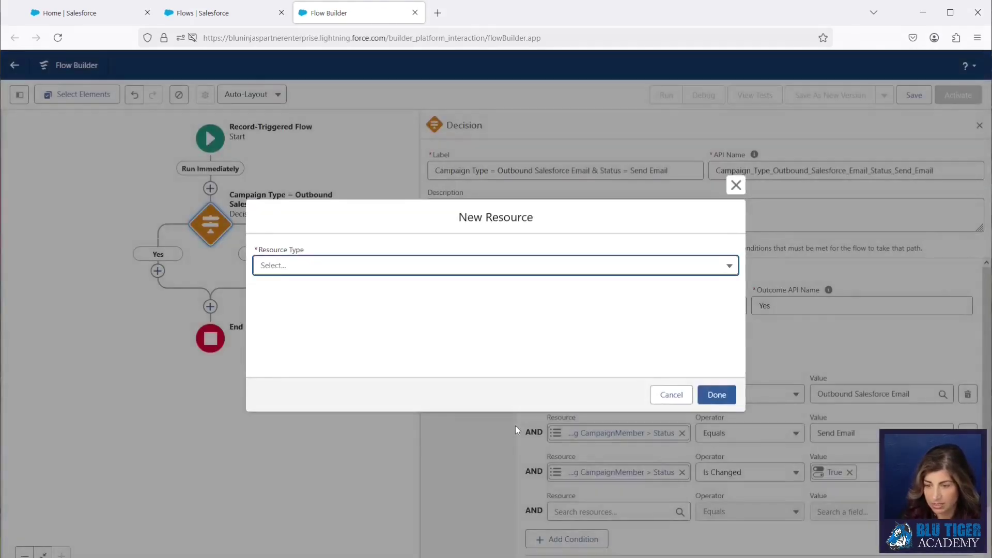
click(269, 270)
click(292, 340)
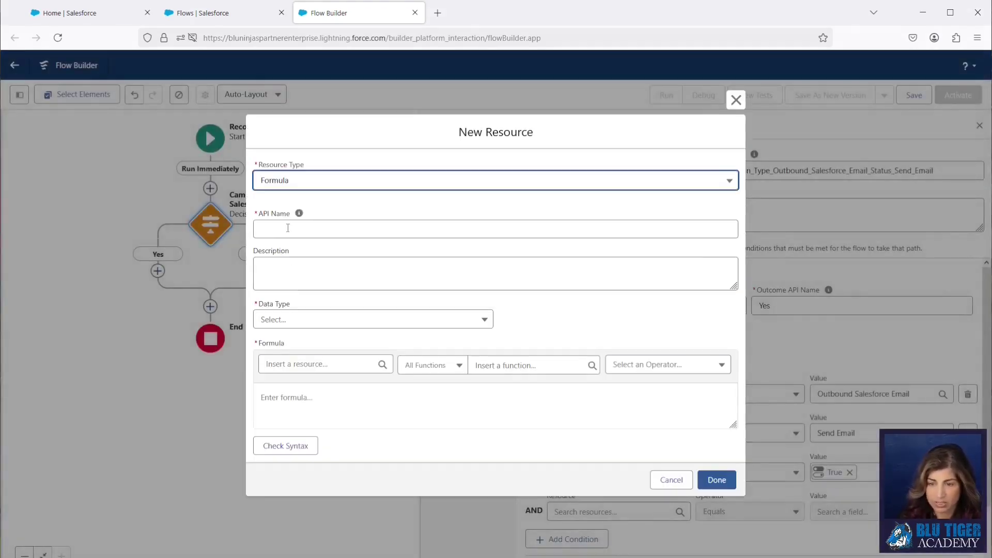
click(287, 228)
text(forISNEW)
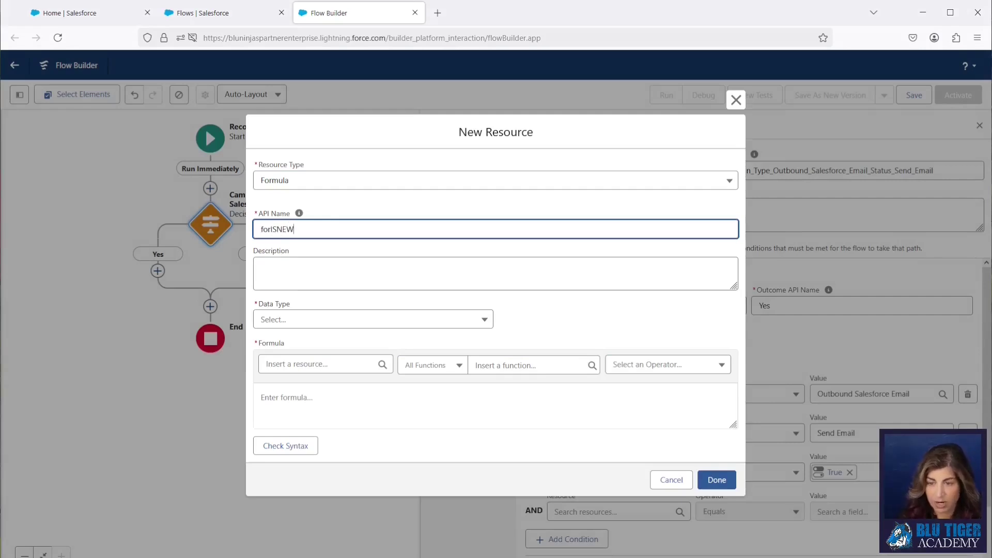
click(307, 316)
click(302, 400)
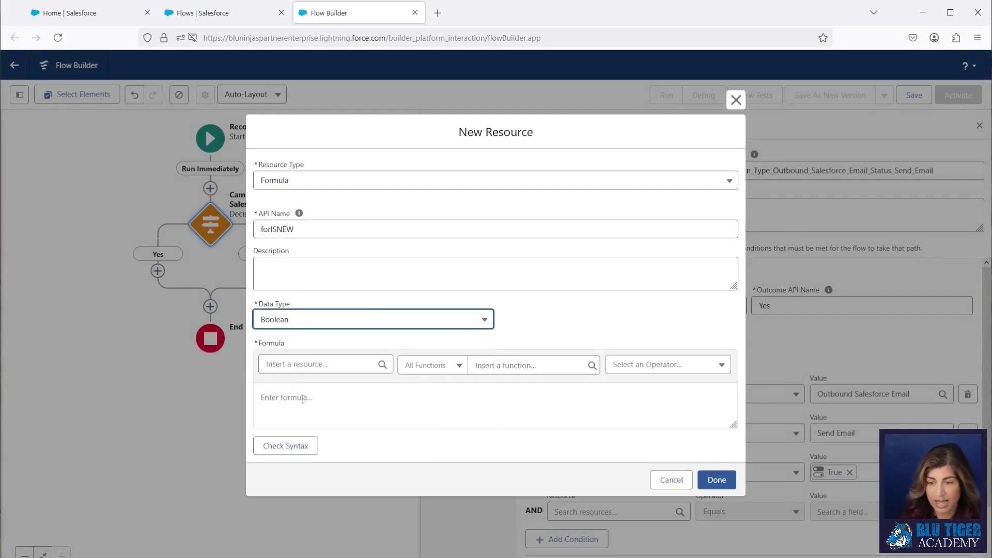
Set the forISNEW formula to ISNEW(), finish the resource, and require it to equal True in the fourth condition
click(304, 415)
text(ISNEW())
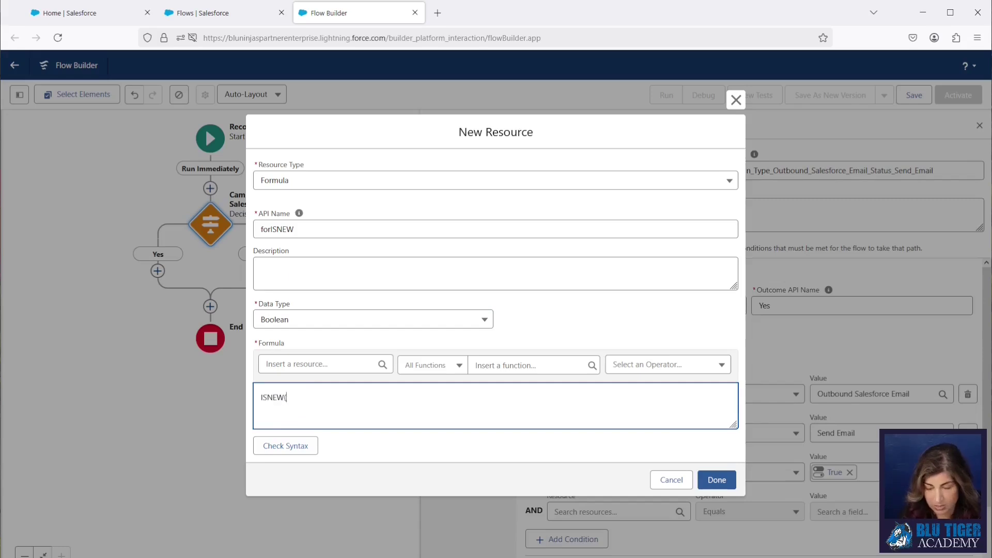
click(716, 479)
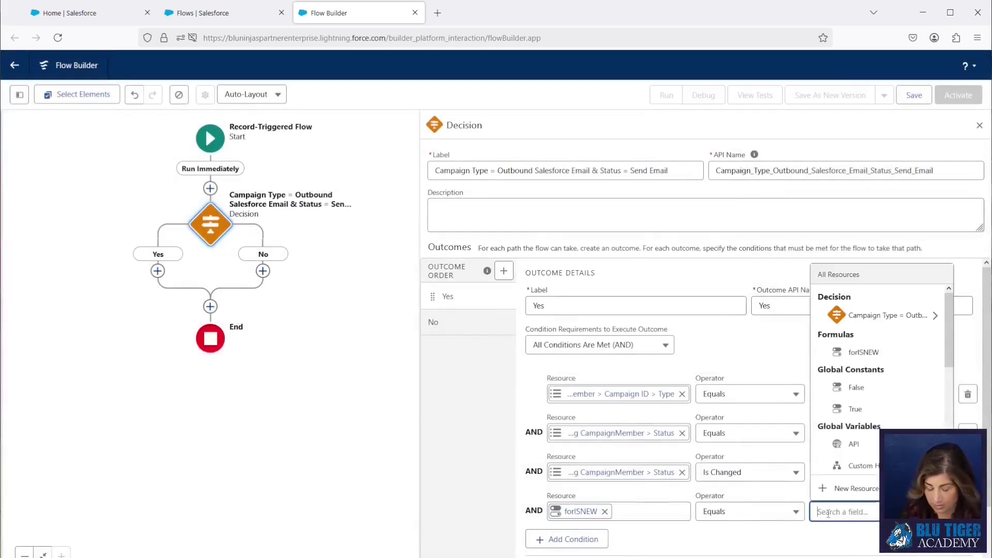
text(True)
click(832, 464)
Add a fifth condition to the Yes outcome requiring the triggering Campaign Member's Campaign Active field to equal True
click(595, 540)
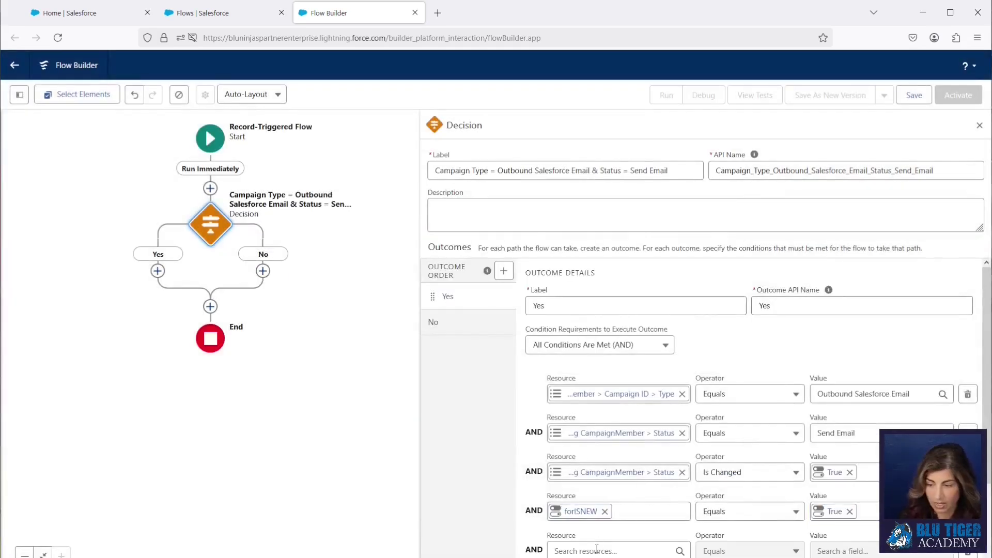
click(597, 550)
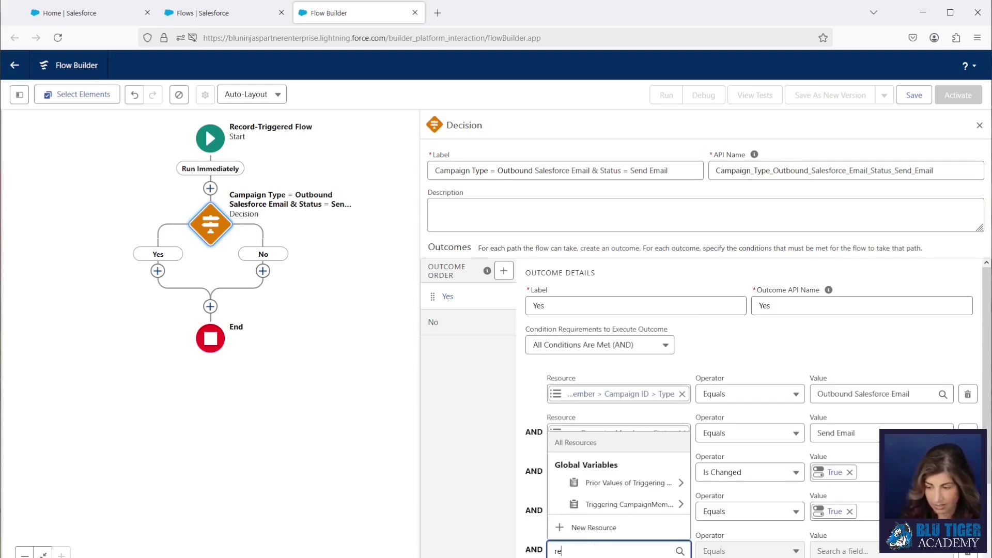
click(599, 506)
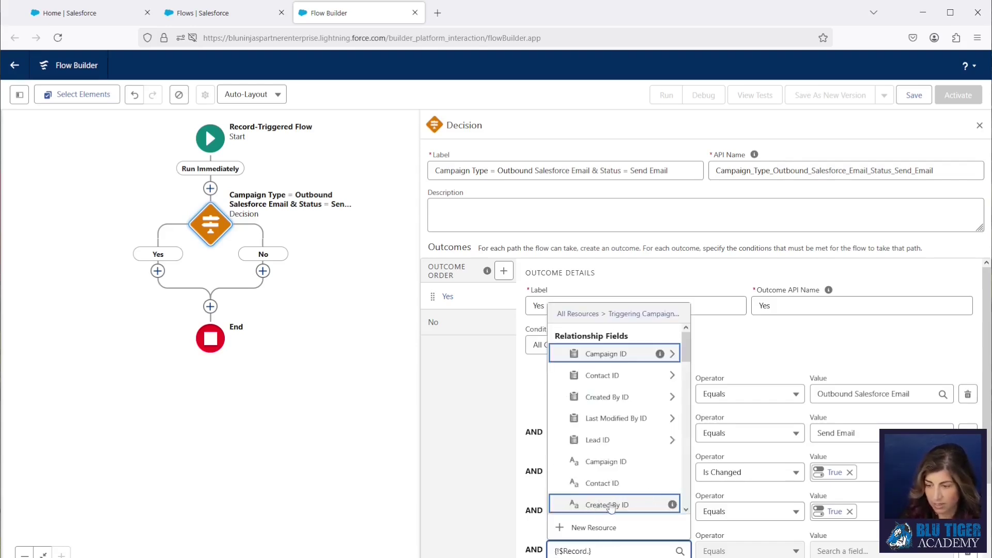
click(614, 355)
text(active)
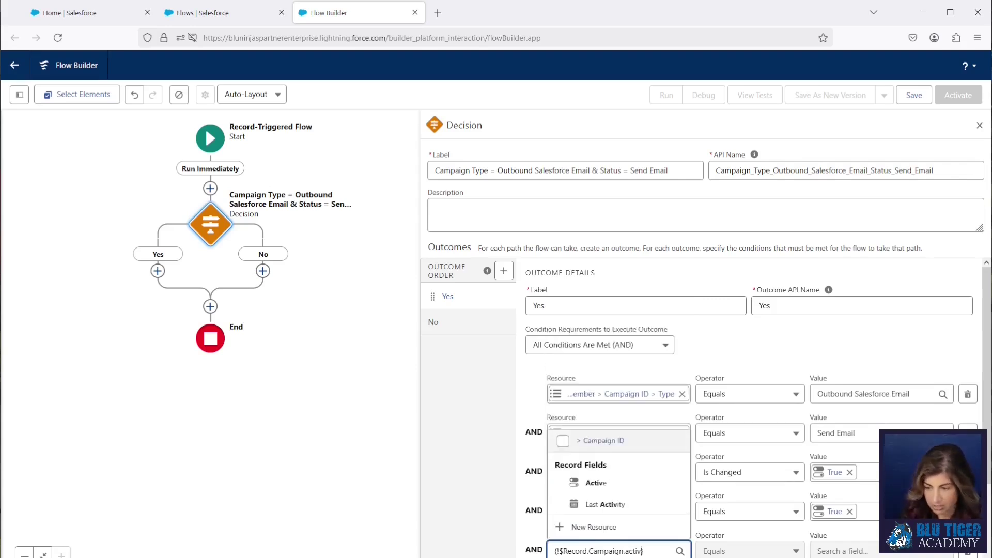
click(615, 512)
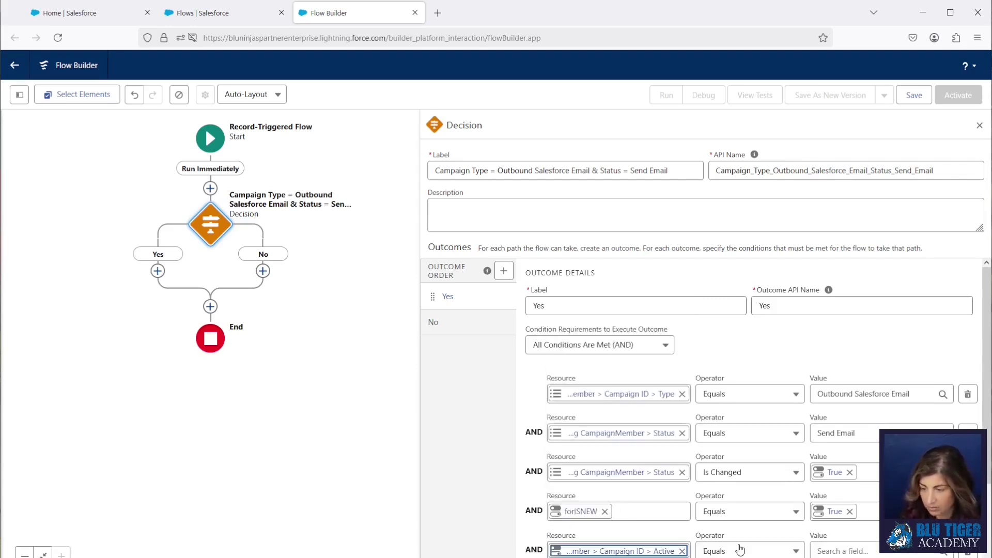
click(860, 550)
text(true)
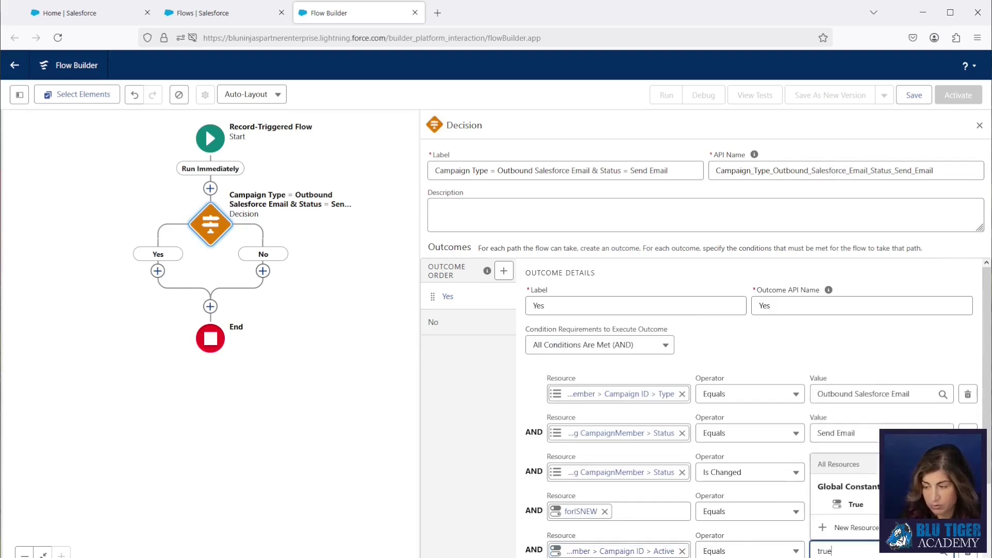
click(855, 504)
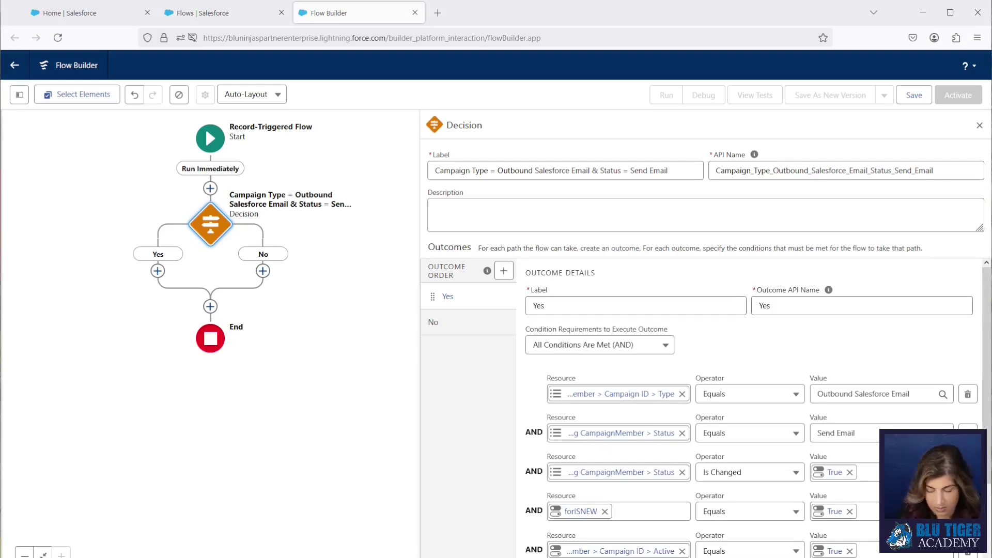
Switch the Yes outcome to custom condition logic and set it to 1 AND 2 AND (3 OR 4) AND 5
click(595, 351)
click(599, 320)
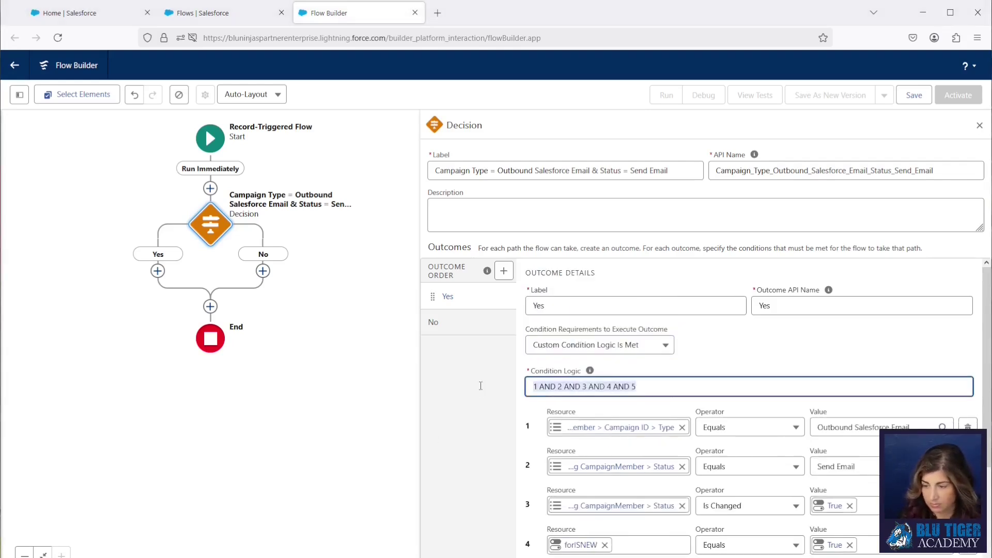
text(1 AND 2 AND (3 OR 4) AND 5)
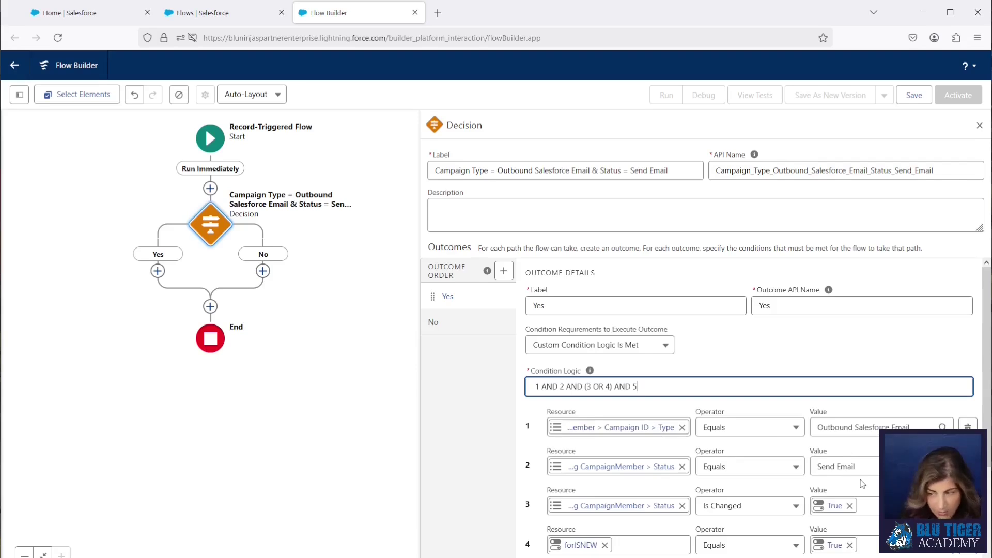
scroll(661, 465, down, 1)
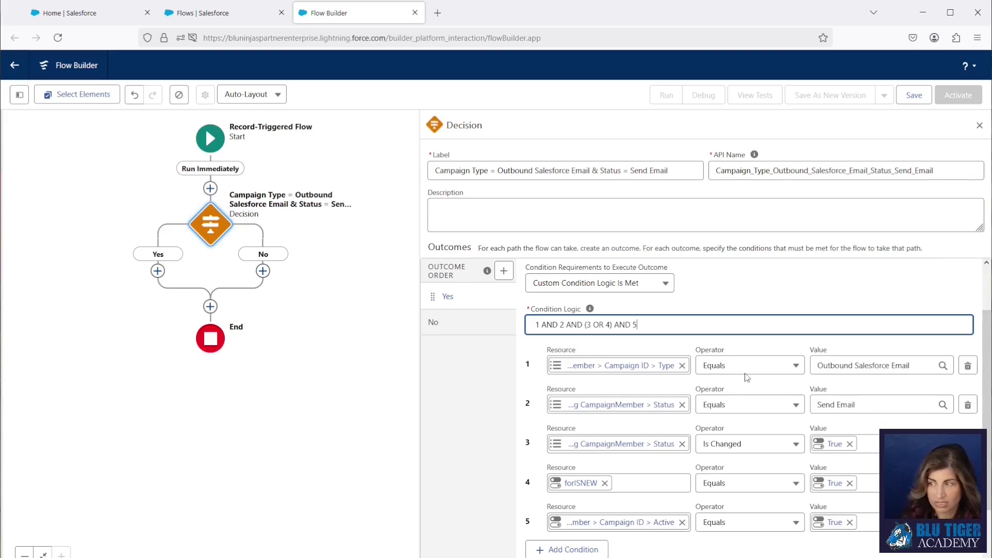
Save the flow as "Campaign Member | Created/Updated After Save", describing when it fires and that it sends the Campaign's Lead or Contact Email Template Id template
click(914, 95)
click(310, 274)
text(Campaign Member | Created/Updated After Save)
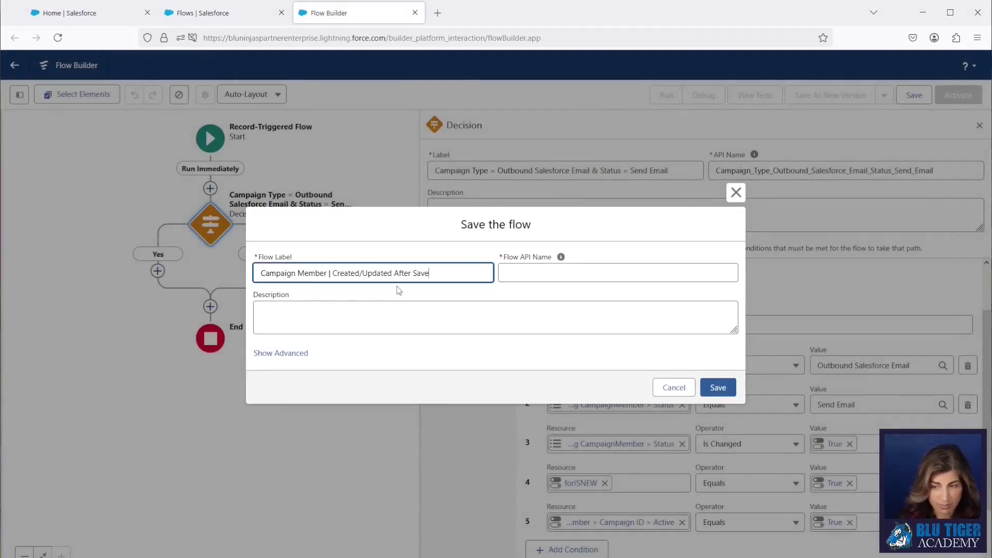
key(Tab)
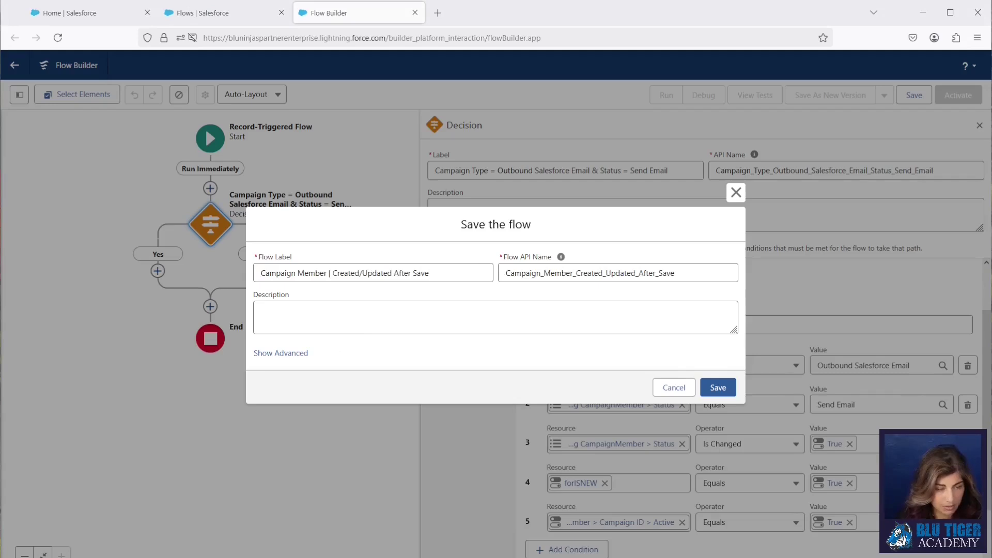
click(339, 322)
text(This flow will fire when the Campaign Member record is created/updated. It will send the Campaign Member the email template in the Lead or Contact Email Template Id field on the Campaign if the Campaign Type = Outbound Salesforce Email and the Status = Send Email.)
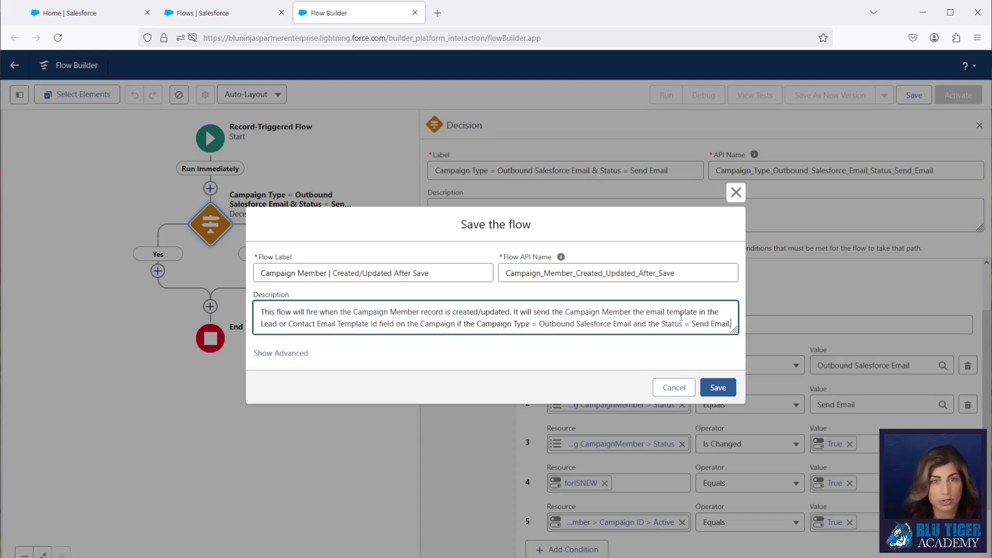
click(719, 387)
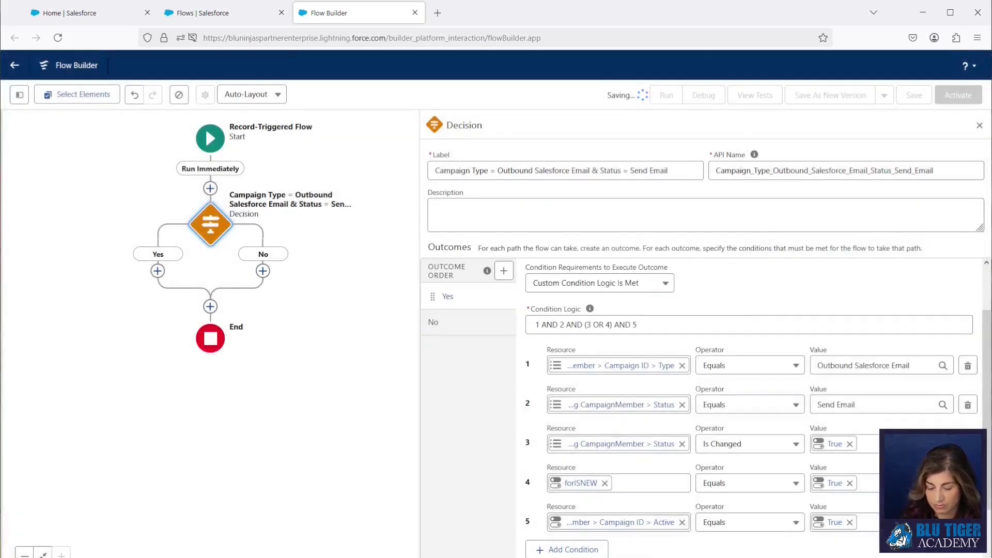
Add a Decision element labelled "Has Opted Out of Email?" on the Yes path of the first decision
click(158, 271)
text(dec)
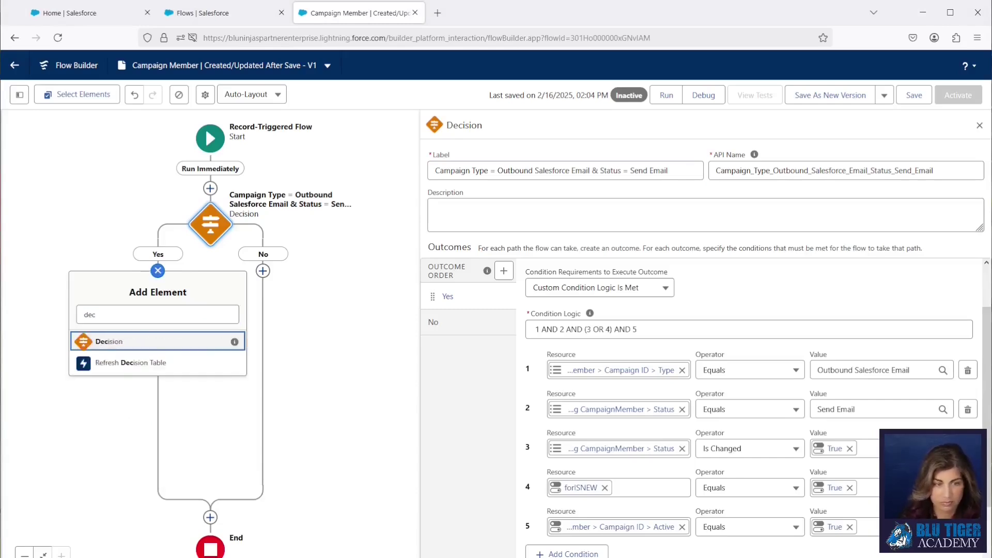
key(Return)
text(Has Opted Out of Email?)
key(Tab)
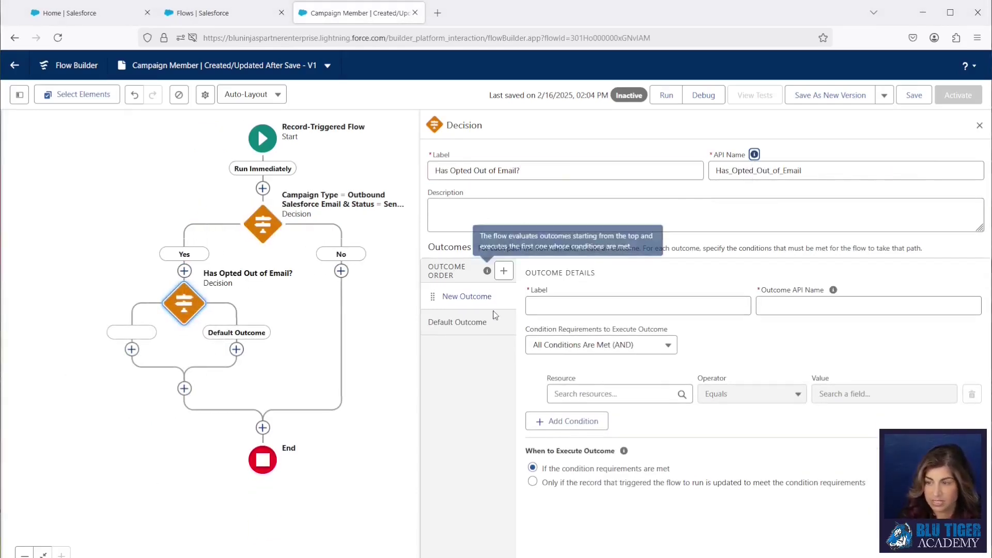
Label the new decision's first outcome Yes and give it the API name YesHasOptedOutofEmail
click(535, 304)
text(Yes)
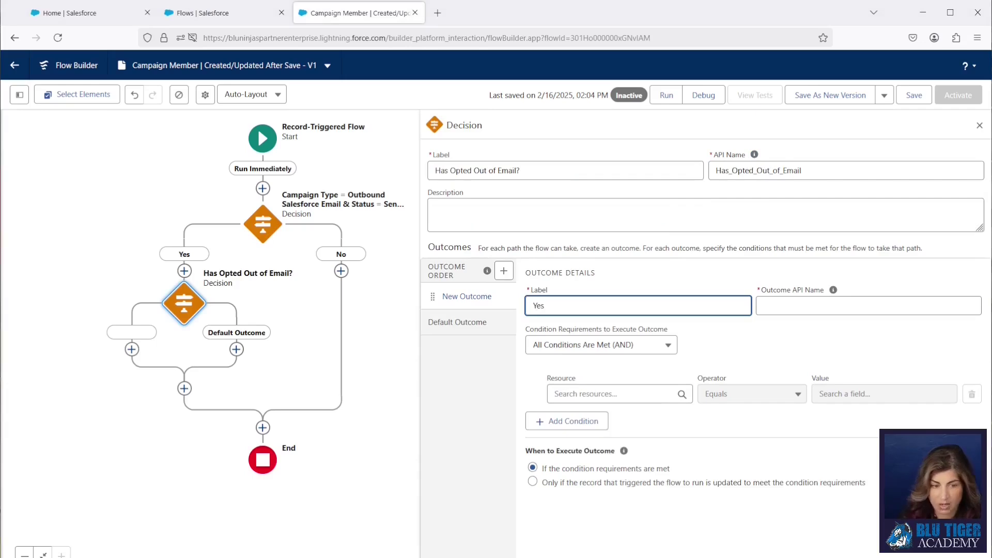
key(Tab)
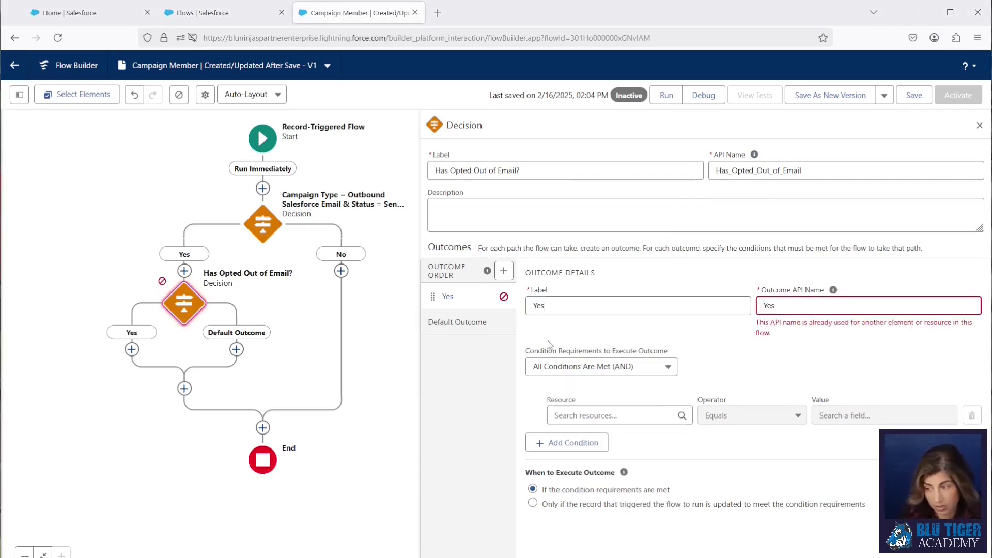
click(800, 310)
text(HasOptedOutofEmail)
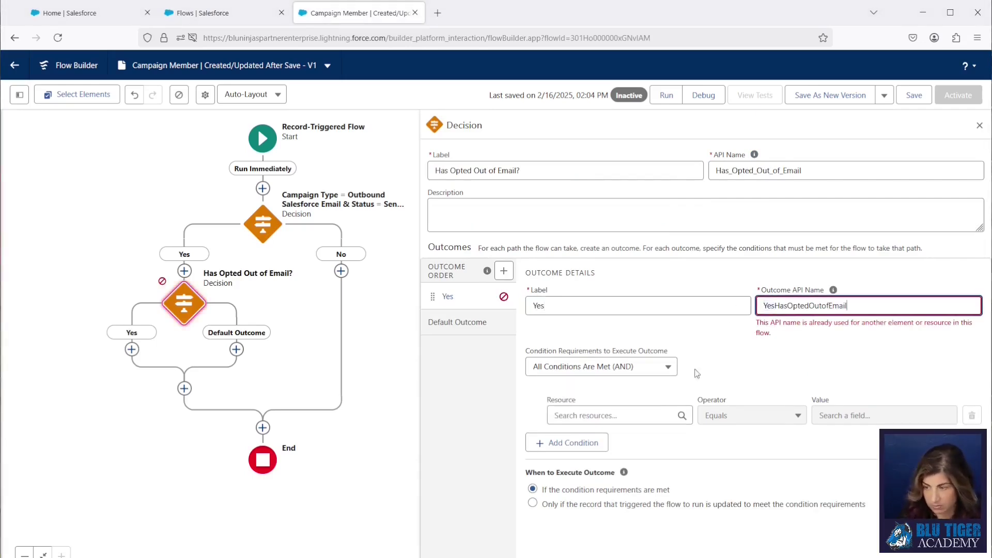
Require the triggering Campaign Member's Email Opt Out field to equal True for the opt-out decision's Yes outcome
click(591, 416)
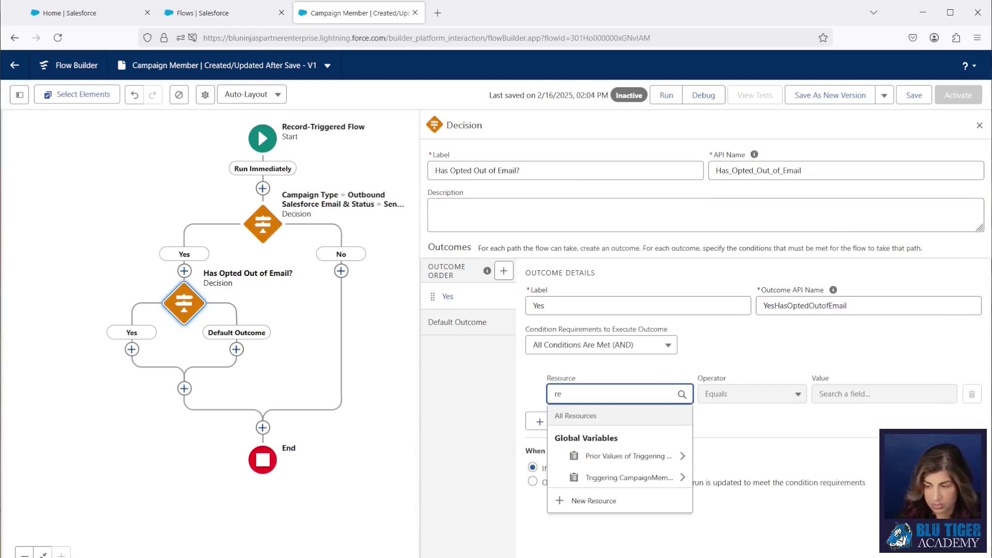
click(626, 473)
text(email)
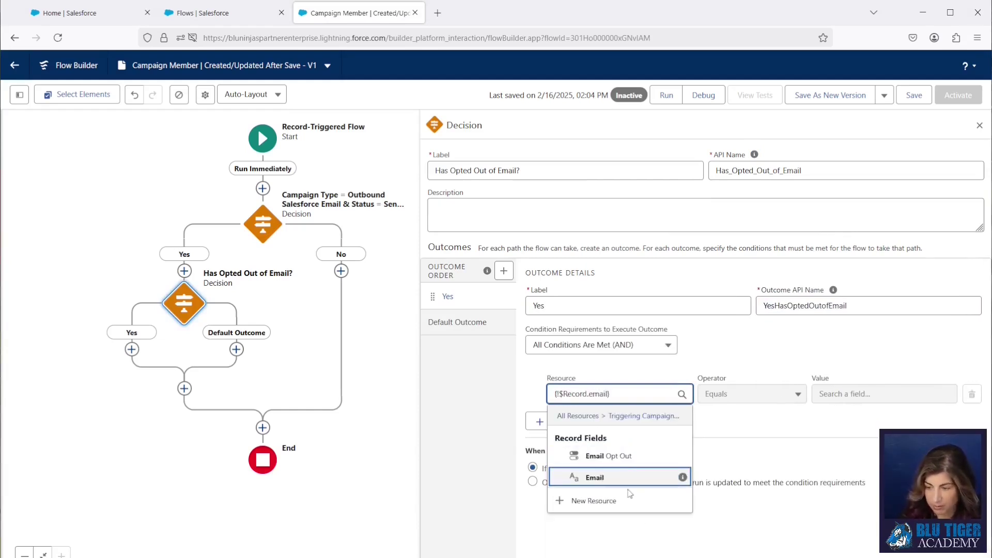
click(621, 455)
click(884, 393)
text(true)
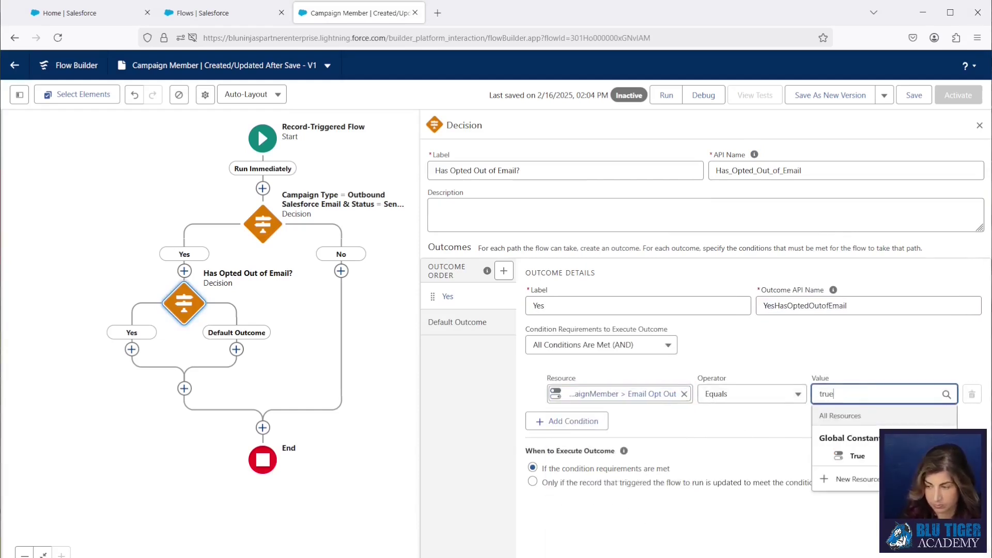
click(837, 455)
Rename the opt-out decision's default outcome to No and return to its Yes outcome
click(434, 325)
triple_click(563, 305)
text(No)
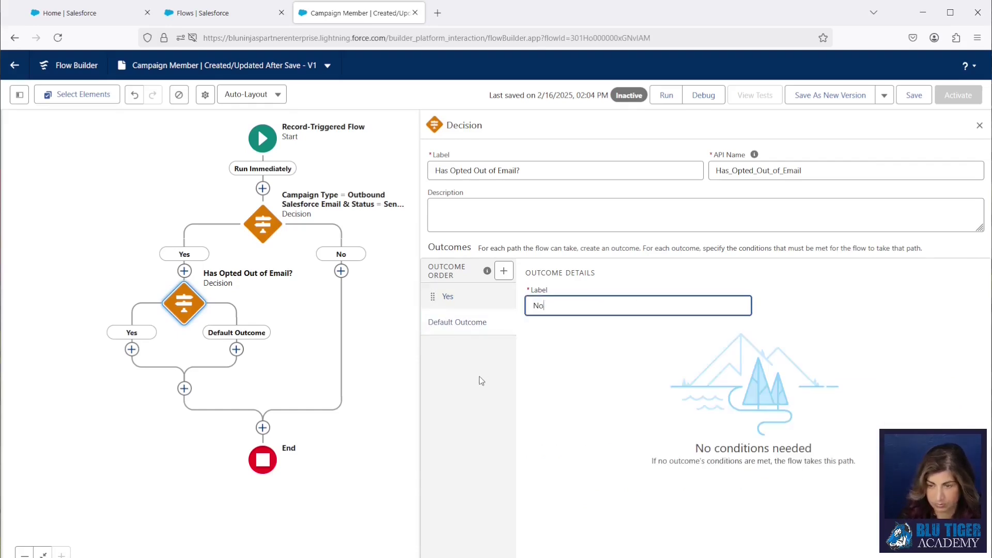
click(448, 296)
Add an Update Triggering Record element on the opt-out Yes path, labelled "Update Campaign Member Status = Email Not Sent"
click(131, 349)
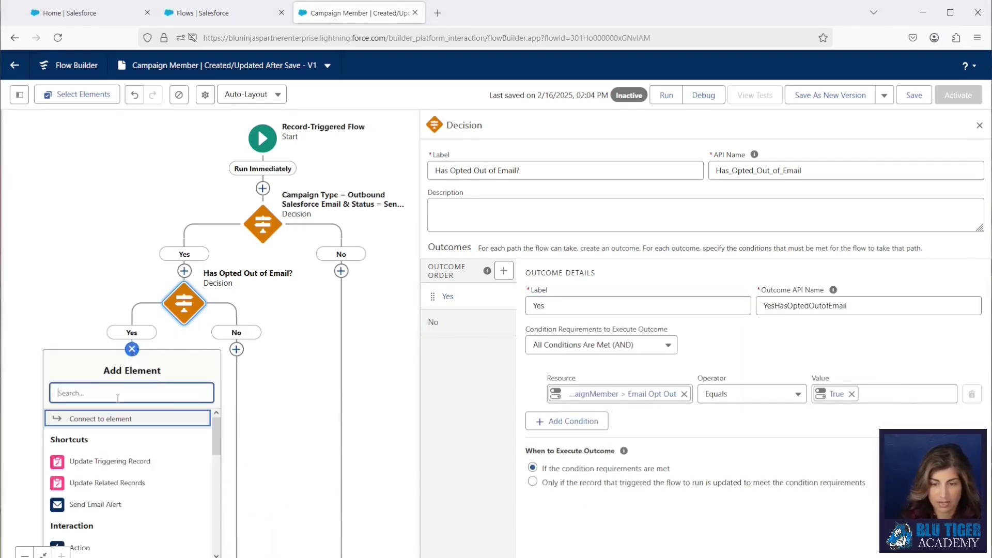
click(106, 465)
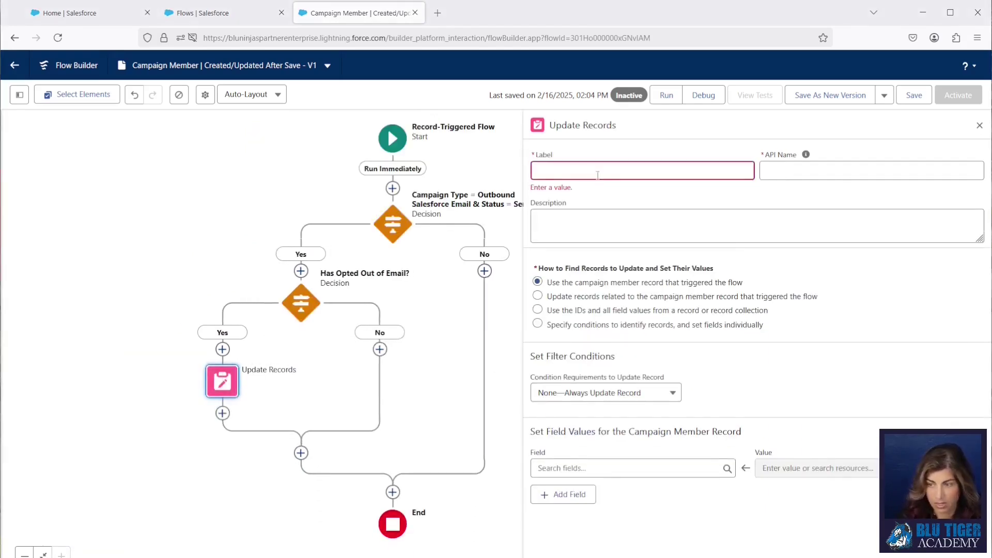
text(Update Campaign Member Status = Email Not Sent)
click(806, 154)
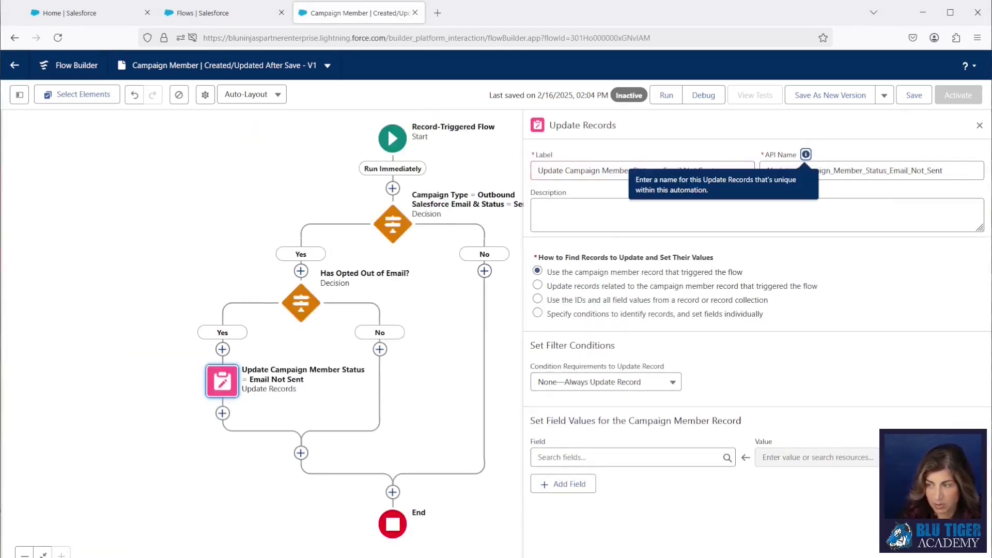
Set the update element's Status field value to Email Not Sent
click(599, 457)
text(Status)
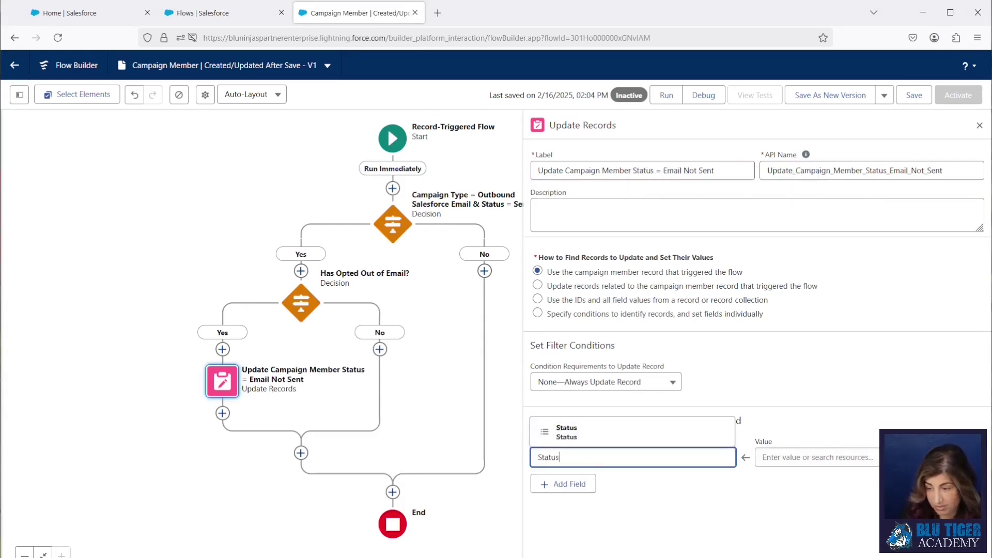
click(601, 433)
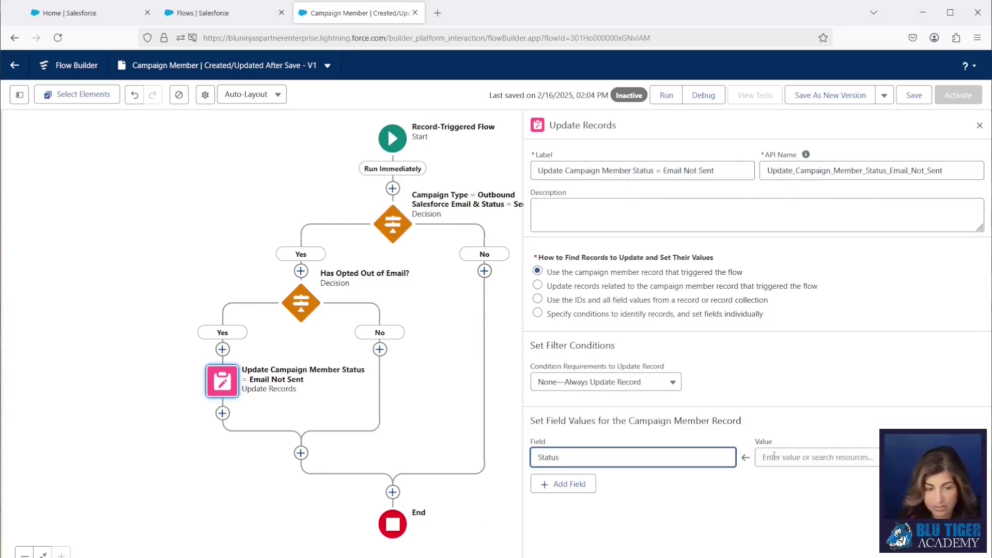
click(797, 457)
text(Email )
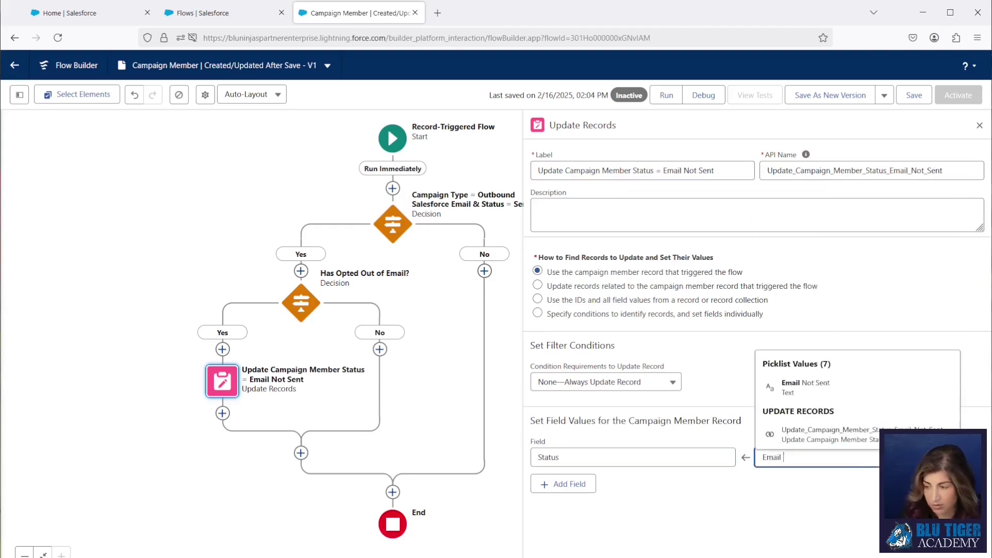
text(Not Sent)
click(672, 511)
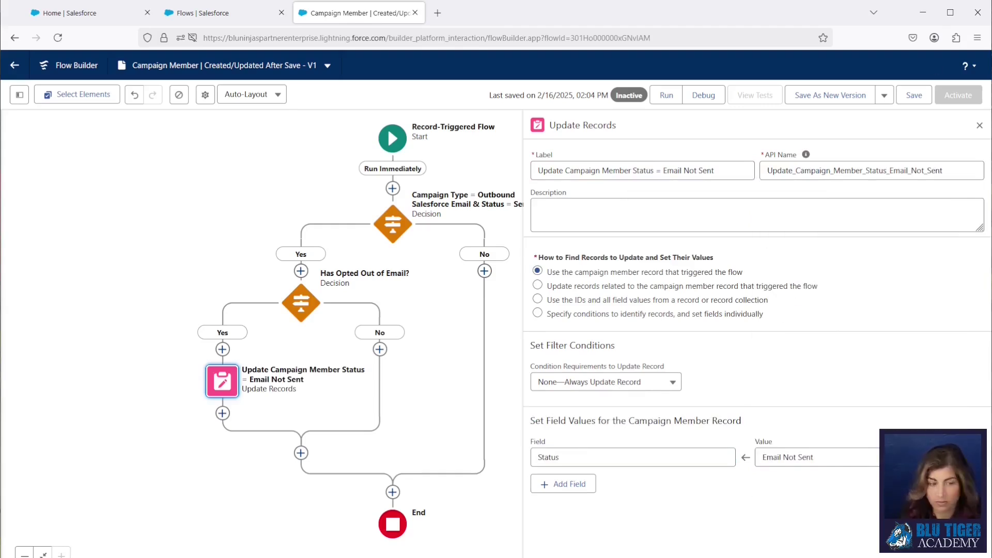
Add a fault path to the Email Not Sent update element and place a Custom Error Message element on it
click(227, 385)
click(303, 491)
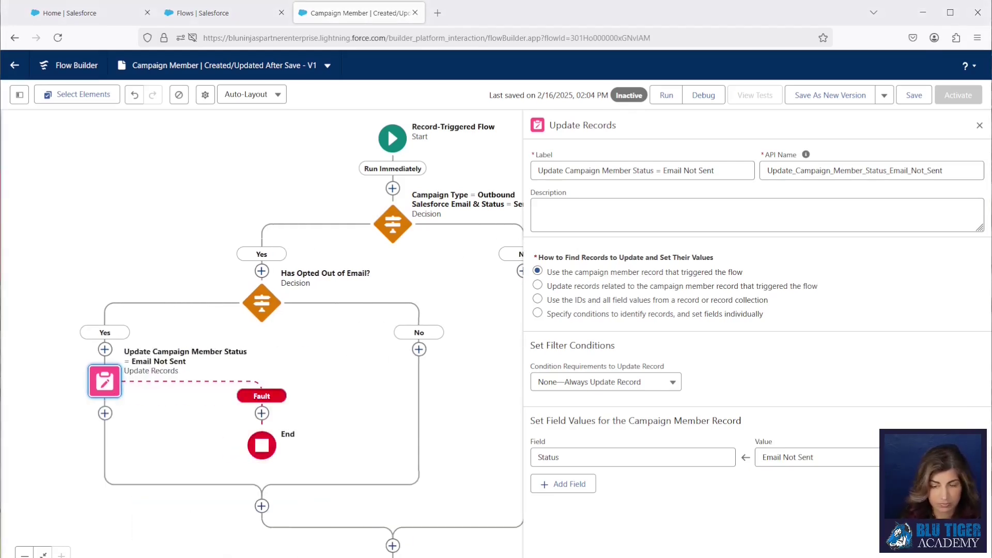
click(262, 413)
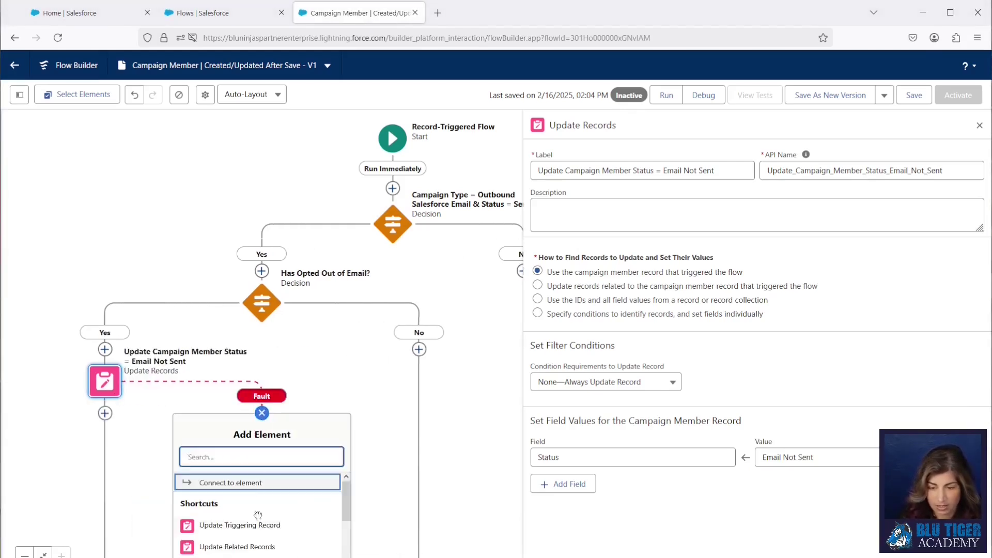
scroll(259, 549, down, 5)
click(248, 544)
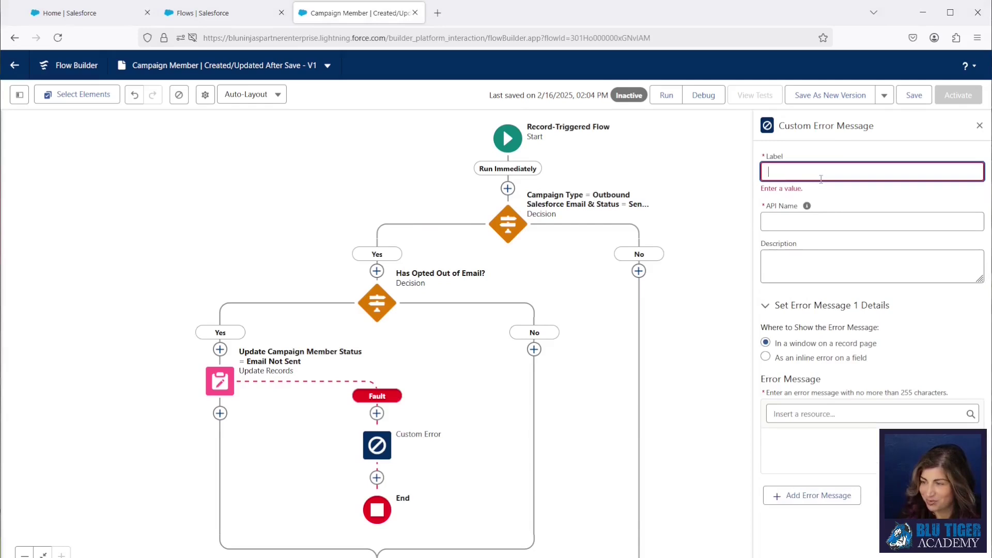
Label the custom error element Error and paste in a message saying there was an error and to reach out to the System Administrator
text(Error)
key(Tab)
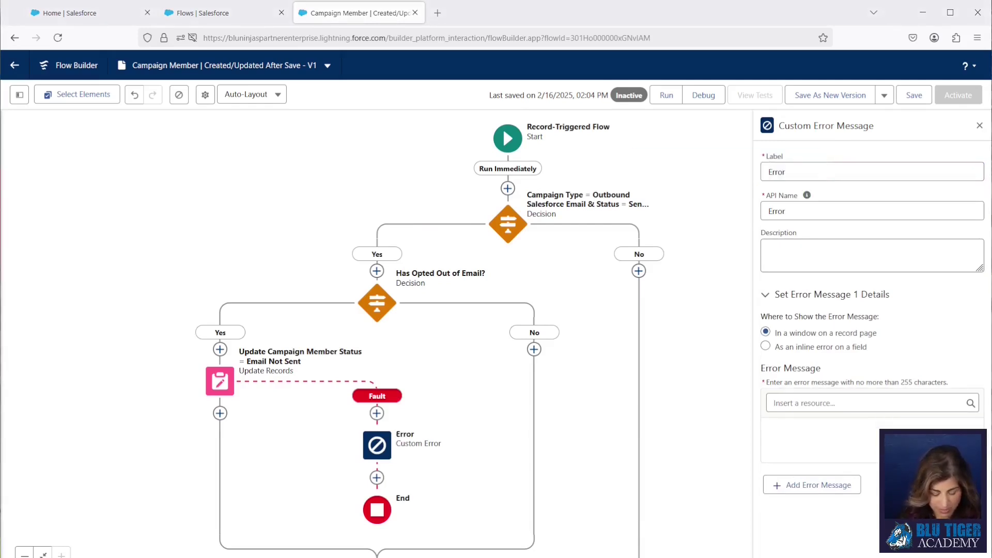
click(861, 432)
key(ctrl+v)
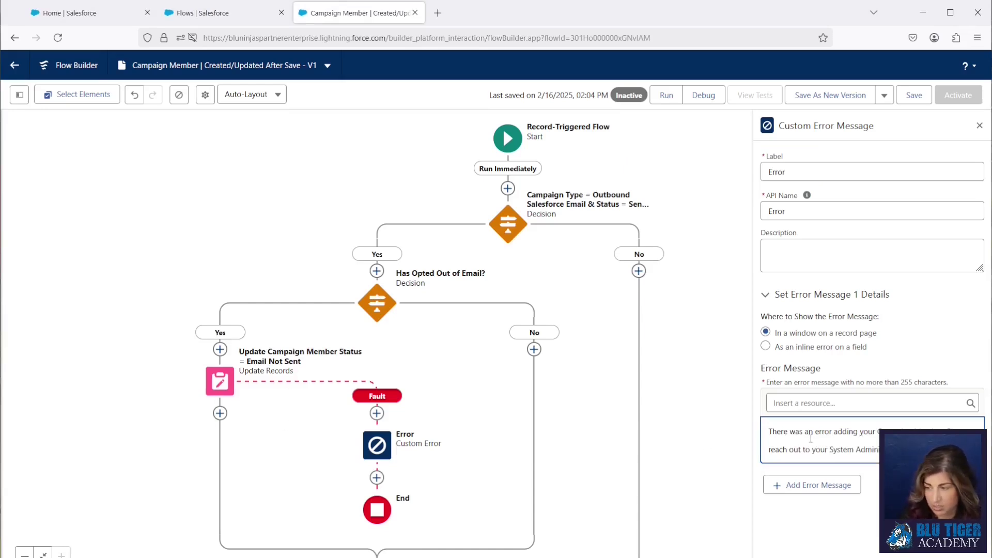
Add a Decision element on the No path of the email opt-out decision and label it "Lead or Contact?"
drag(794, 432, 879, 451)
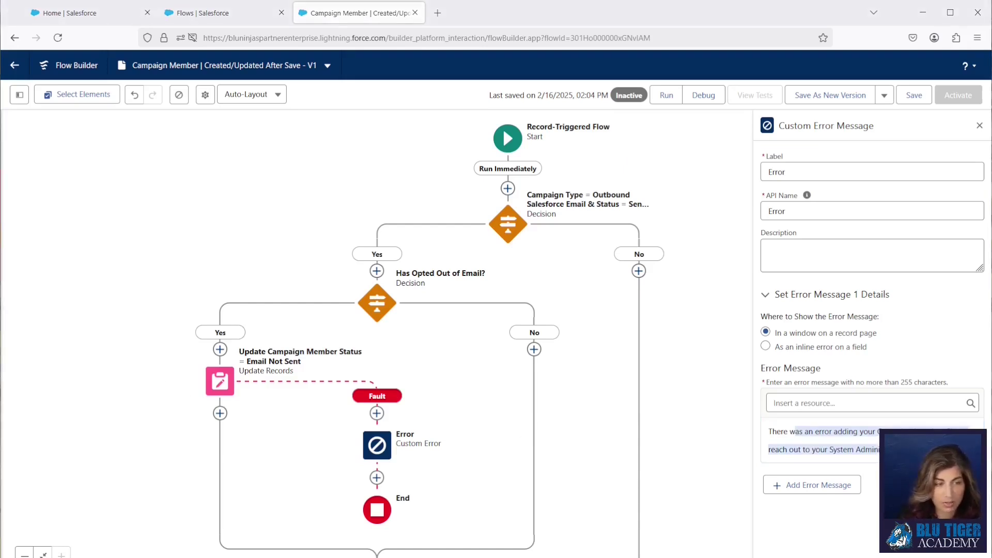
drag(608, 330, 433, 337)
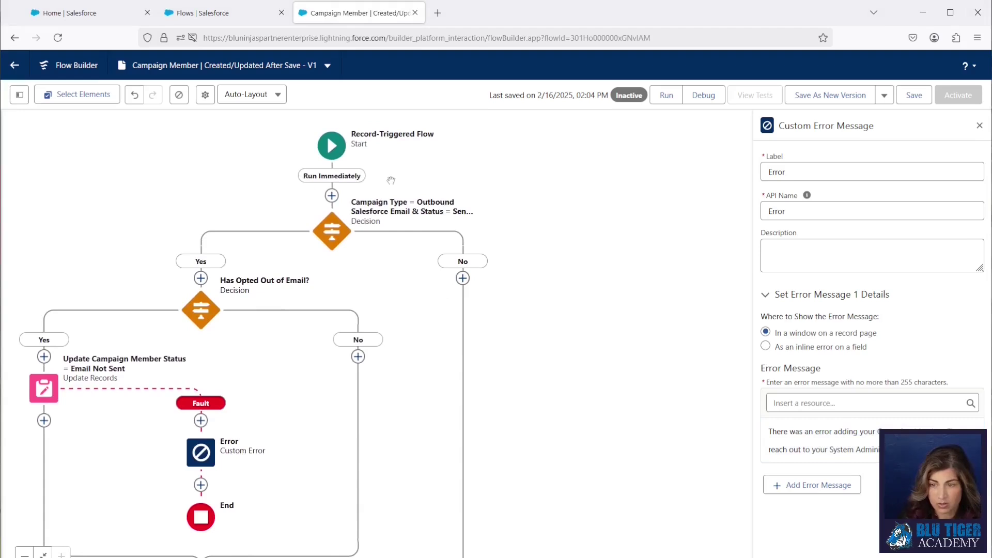
click(358, 359)
text(decision)
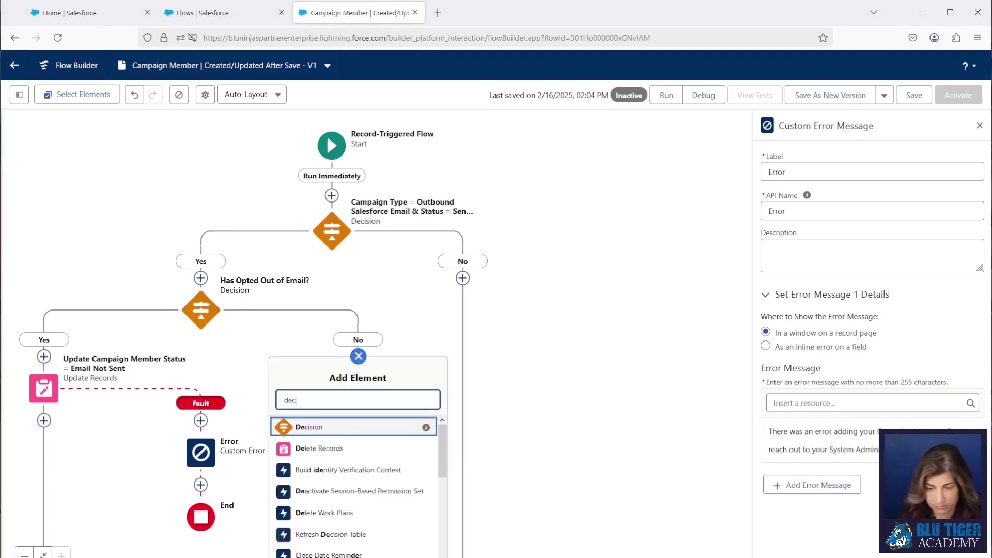
click(356, 427)
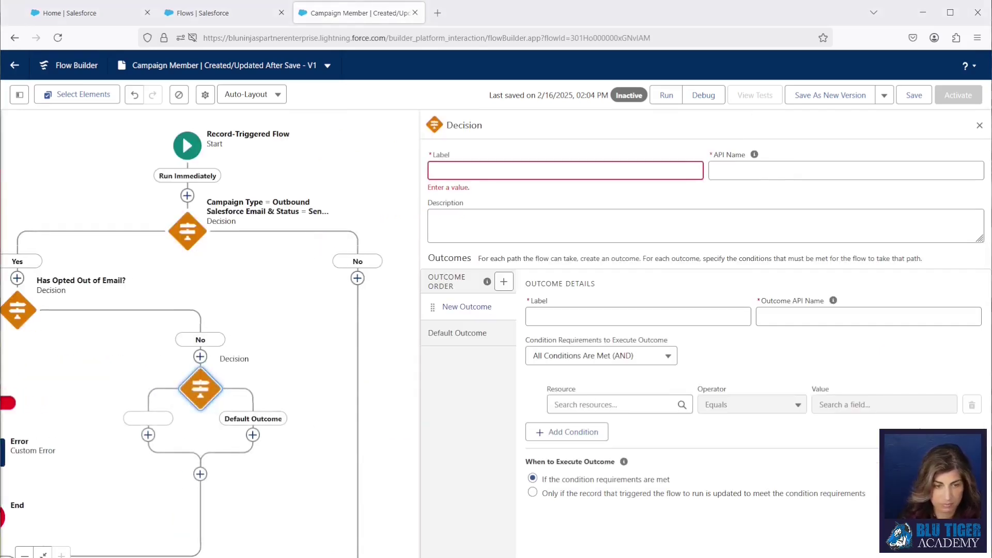
text(Lead or Contact?)
key(Tab)
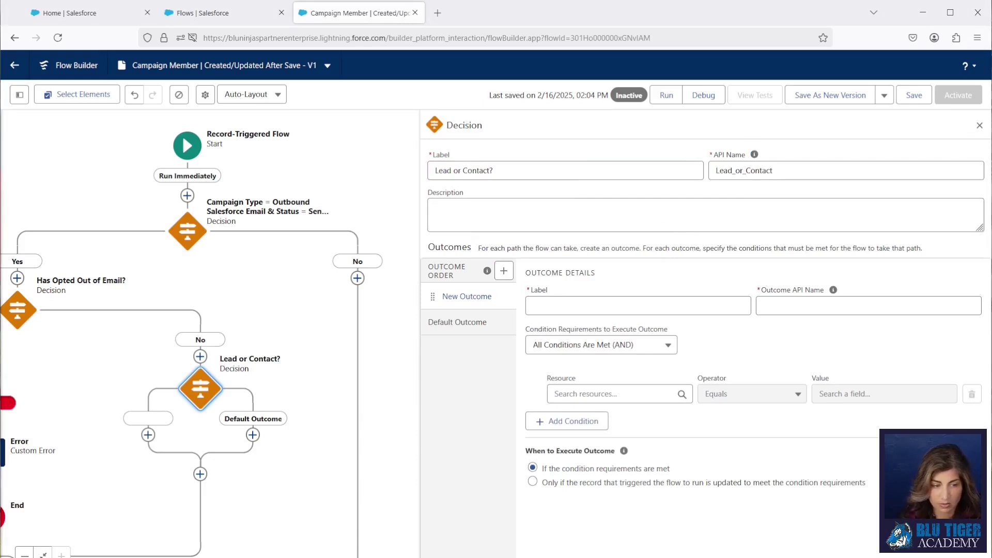
Label the decision's first outcome Contact, with the condition that the triggering campaign member's Contact ID Is Null equals False
text(Contact)
click(599, 394)
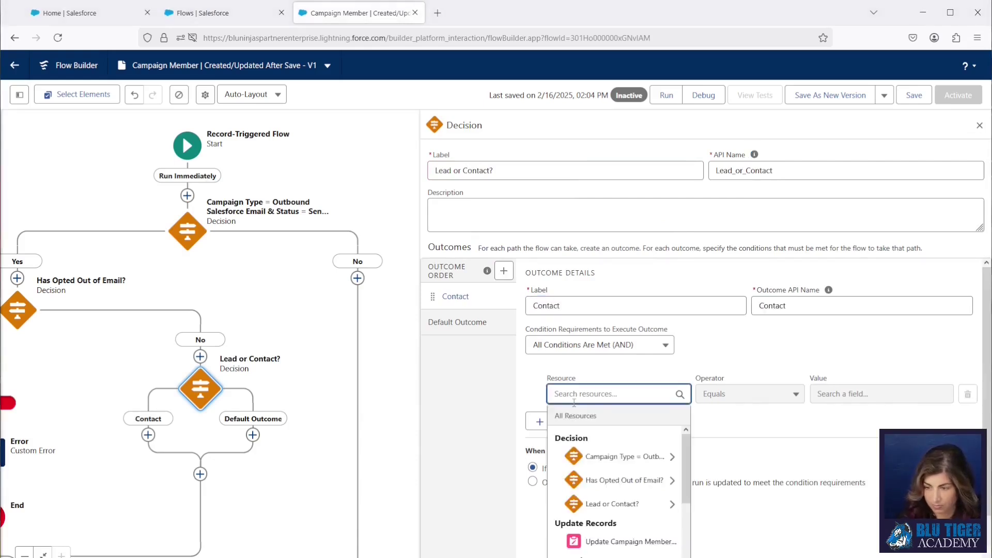
text(rec)
click(603, 481)
text(cont)
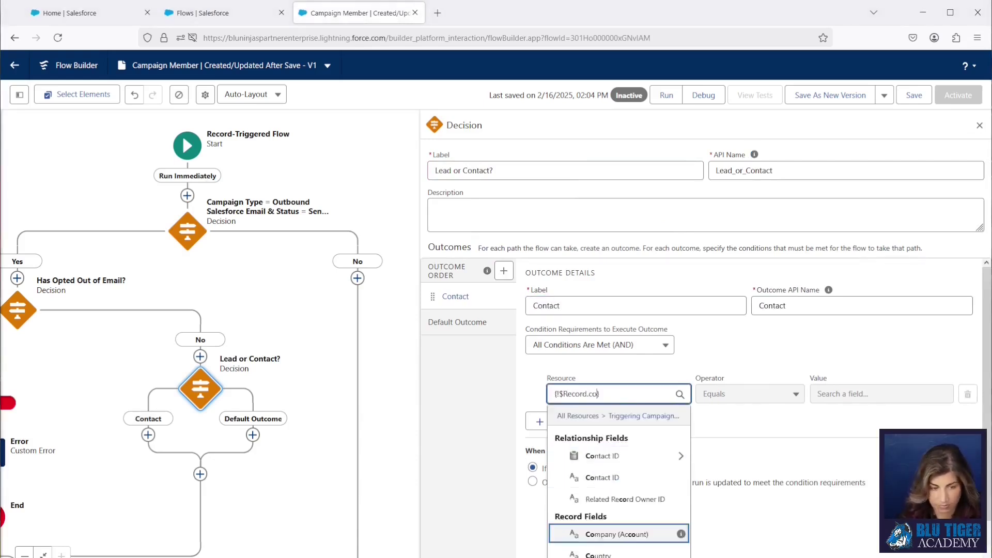
click(617, 480)
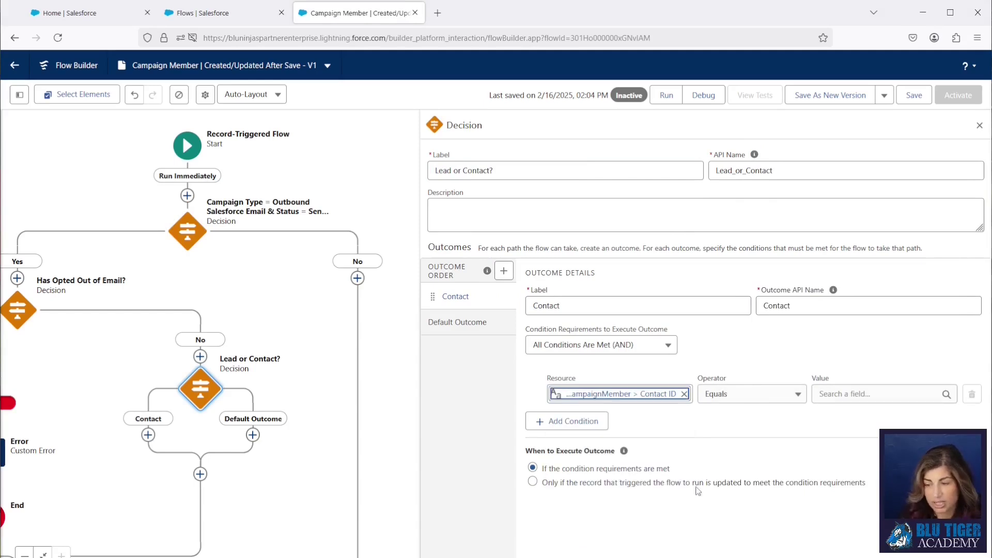
click(732, 394)
click(741, 507)
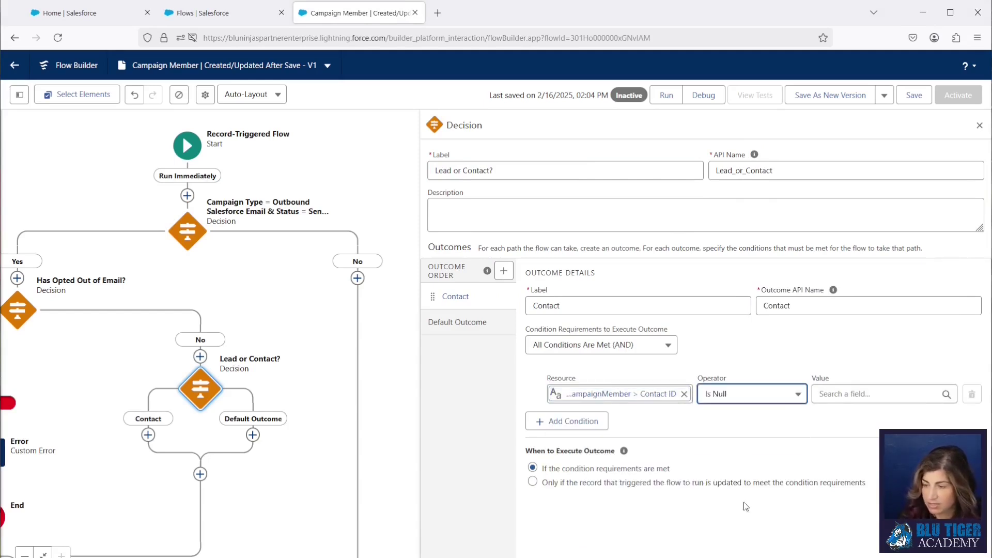
click(822, 394)
text(false)
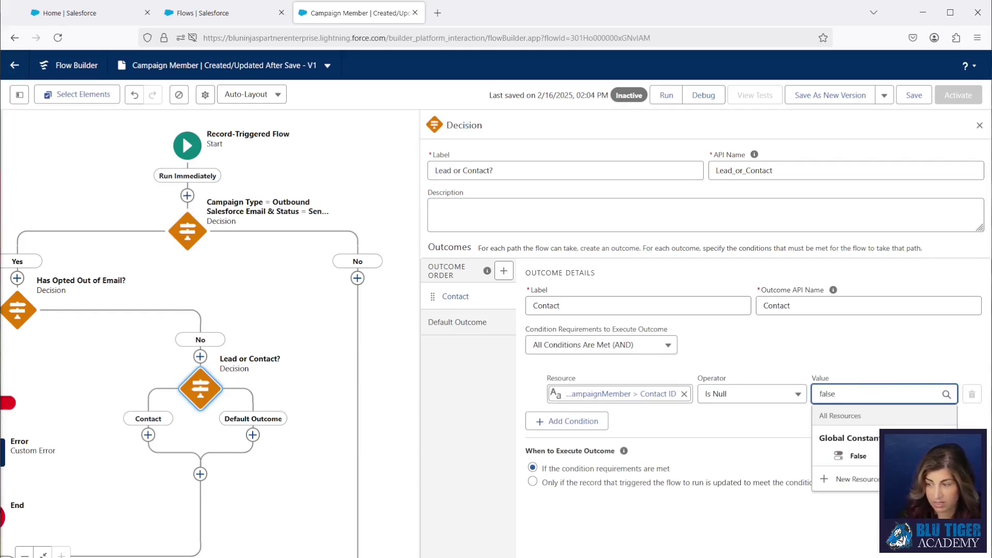
click(854, 456)
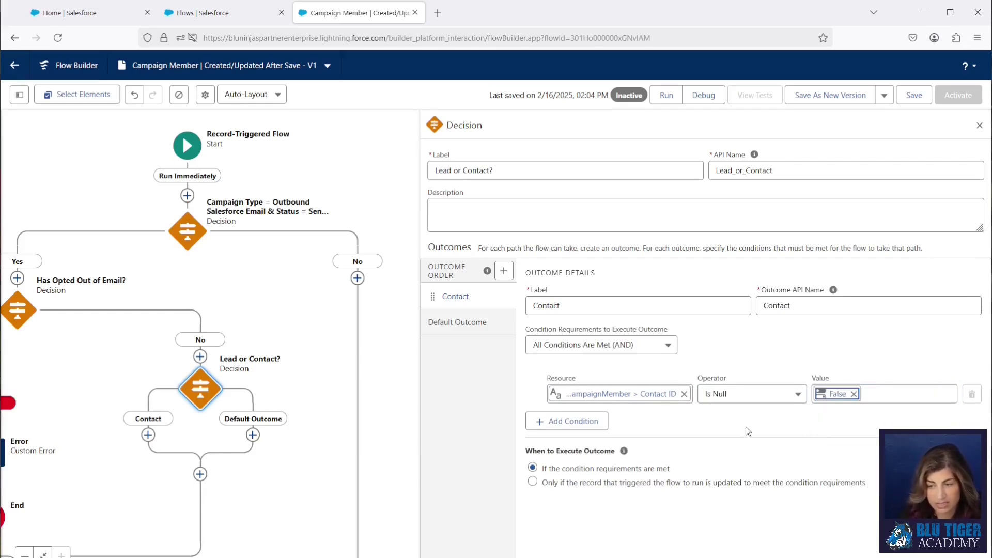
Rename the default outcome of the "Lead or Contact?" decision to Lead
click(474, 320)
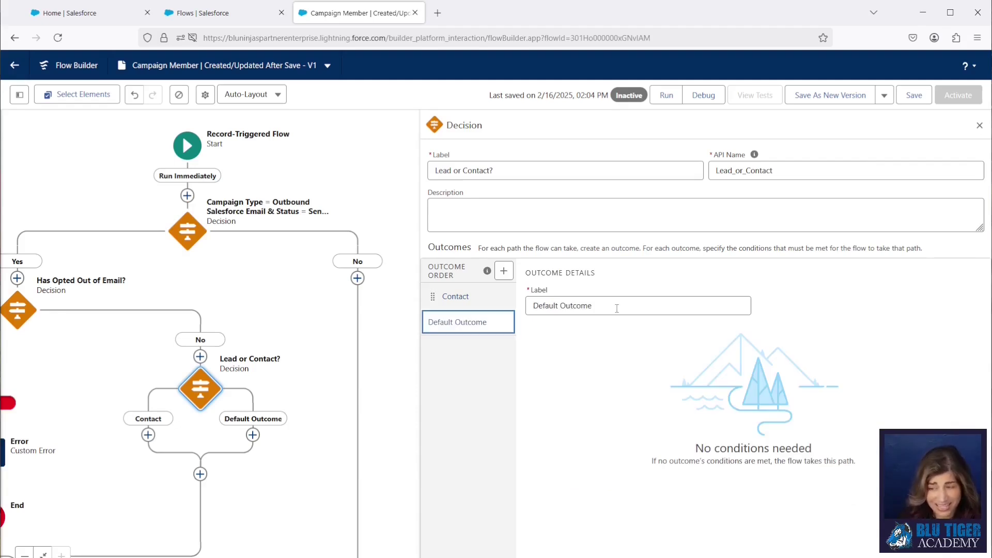
drag(617, 309, 502, 303)
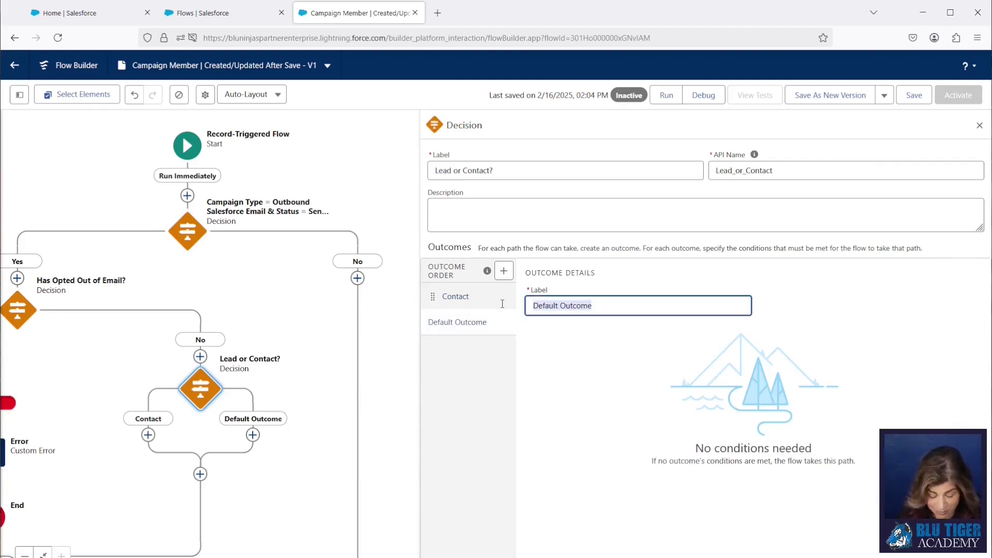
text(Lead)
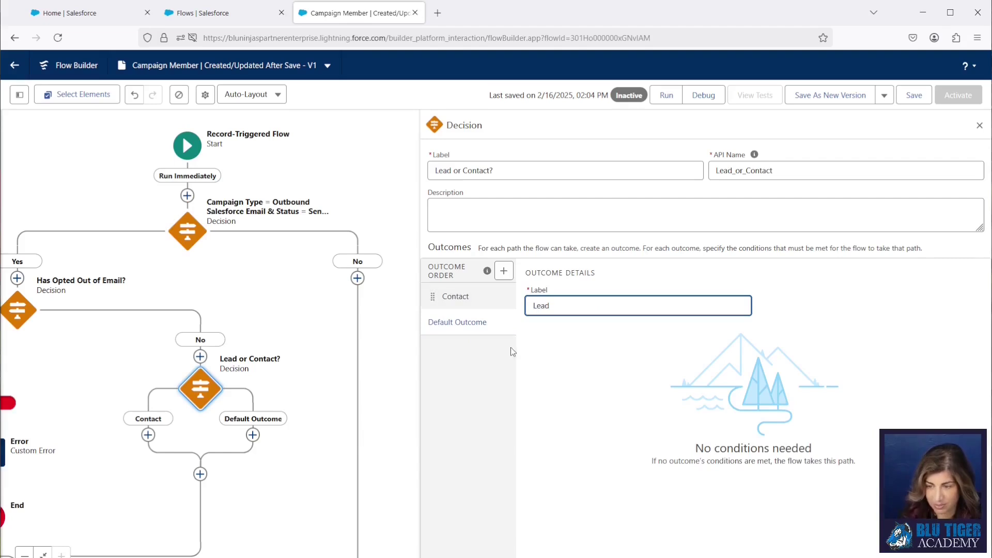
click(458, 296)
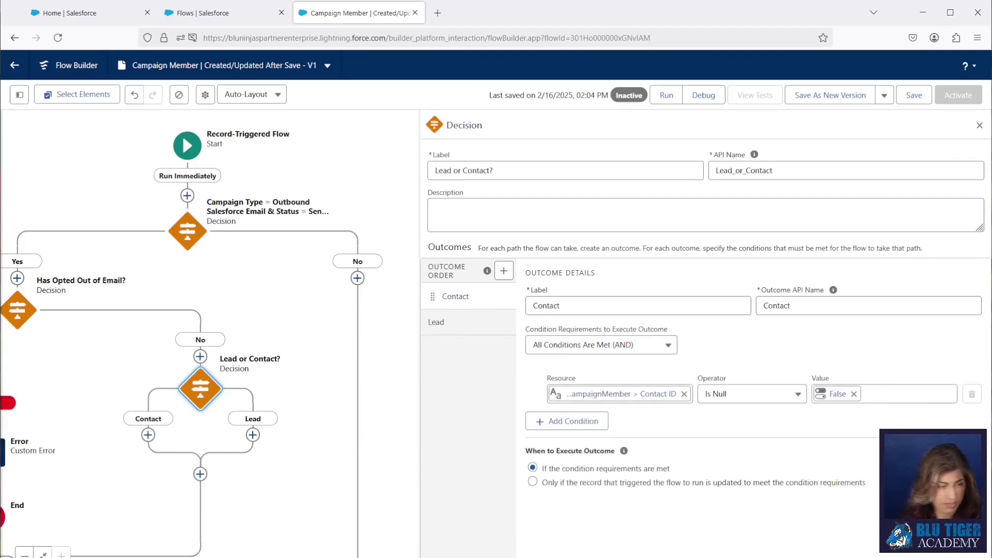
Add a Send Email action on the Contact path and label it "Send Email to Contact"
click(148, 435)
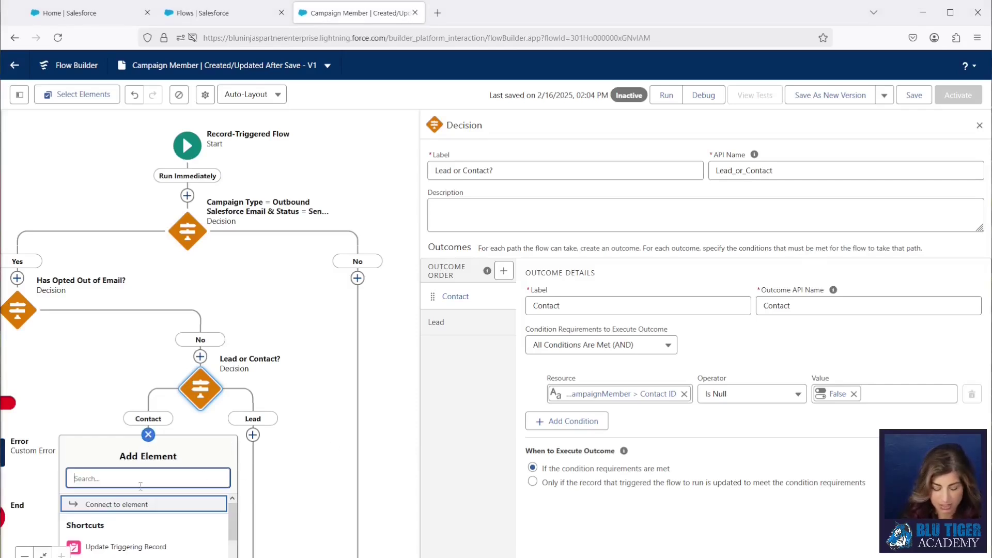
text(action)
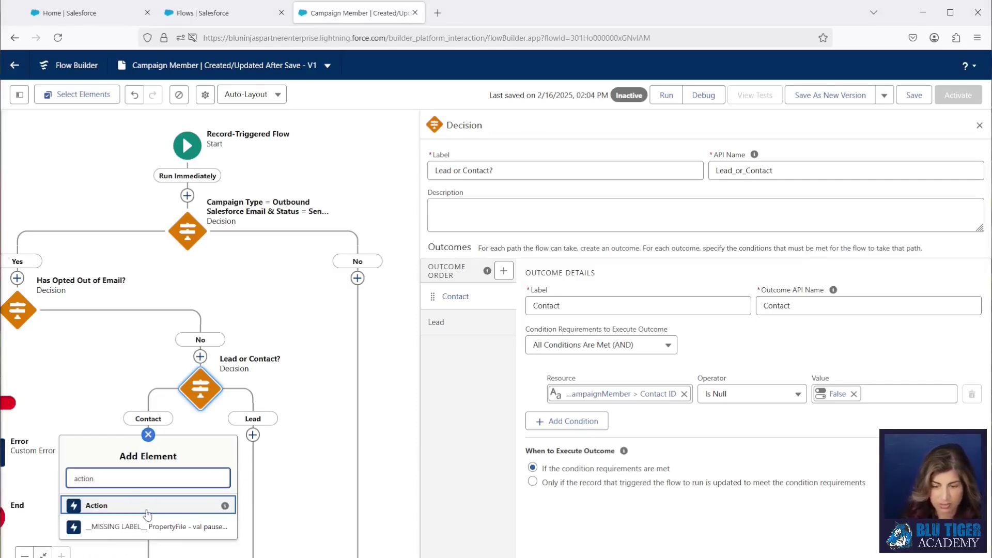
click(149, 509)
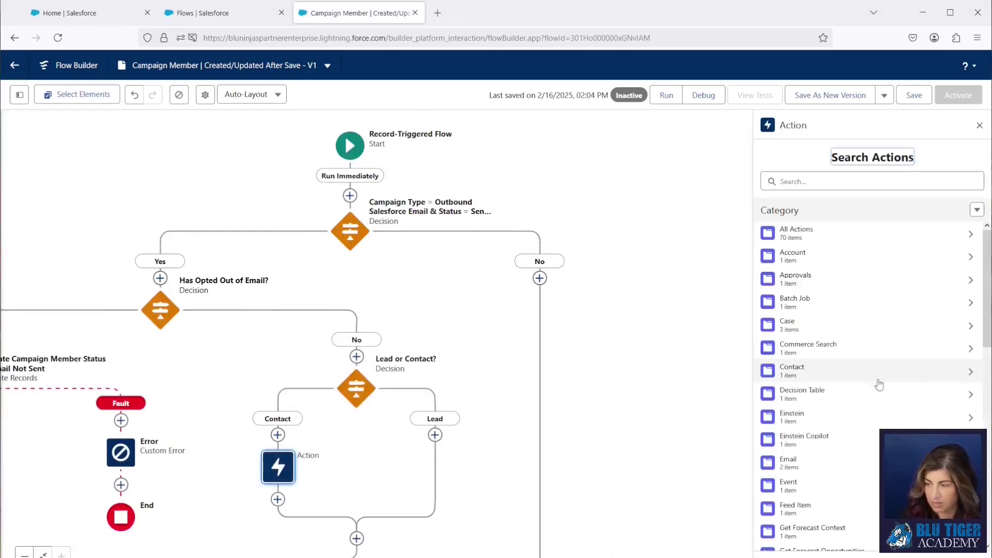
click(789, 465)
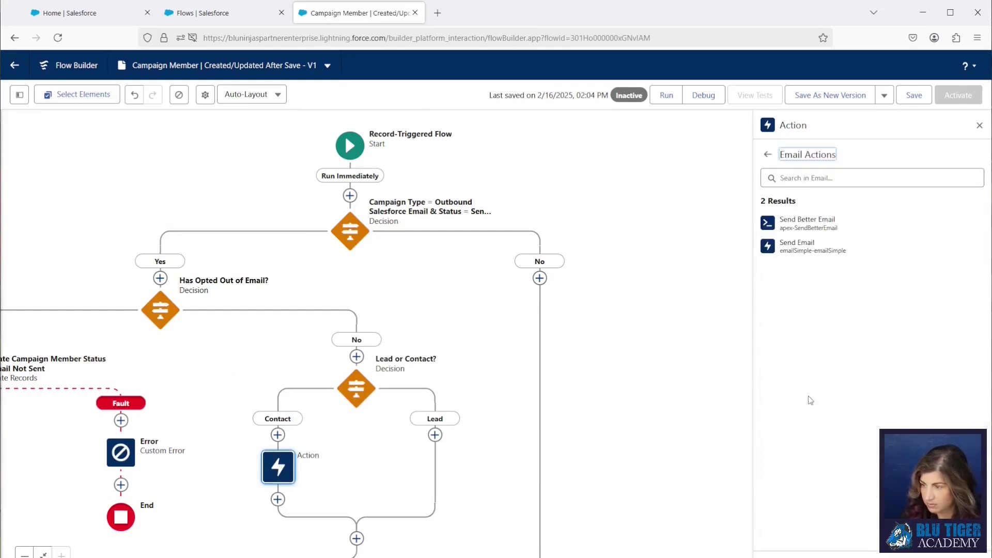
click(799, 248)
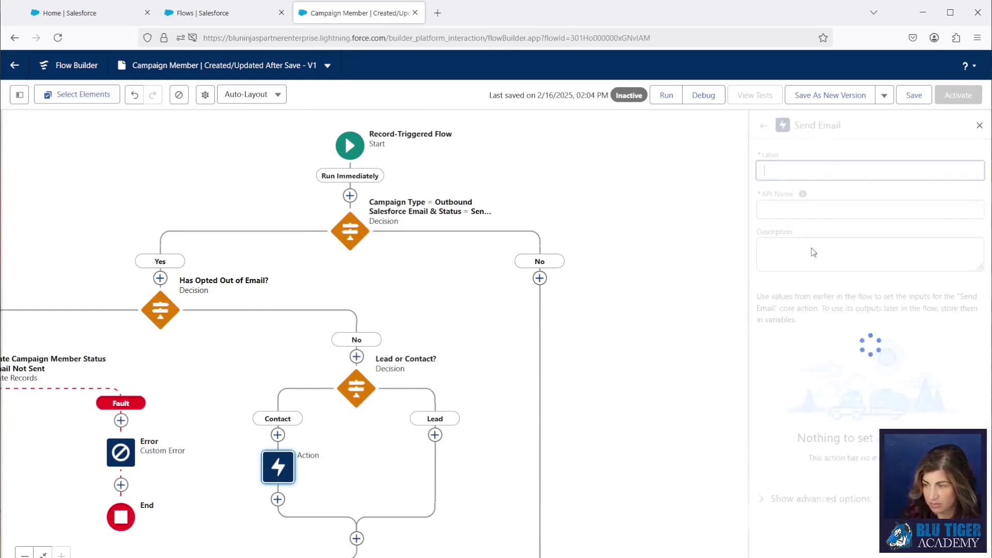
text(Send Email to Contact)
click(674, 213)
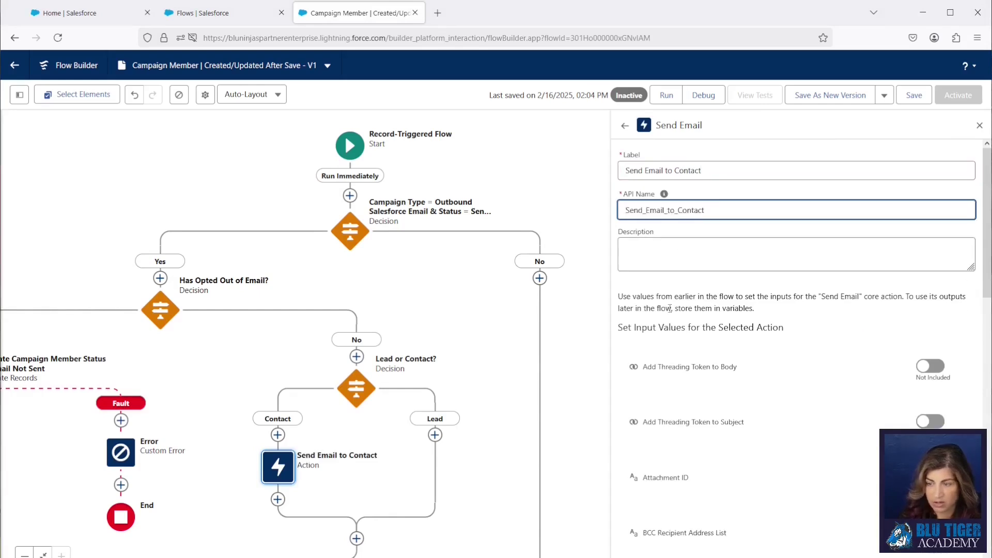
Include the Email Template ID in the email action and set it to the triggering member's campaign Contact Email Template Id
scroll(666, 356, down, 6)
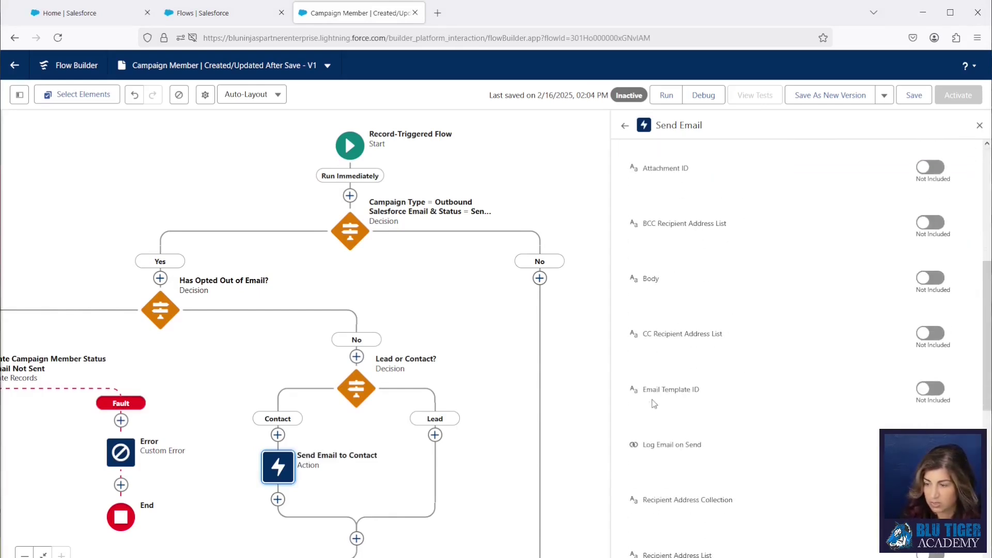
click(928, 391)
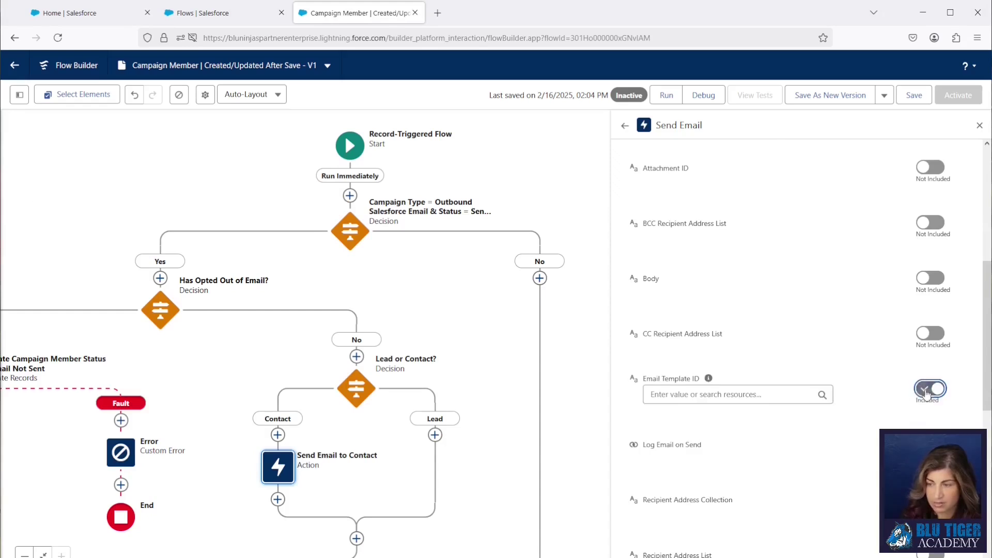
click(675, 395)
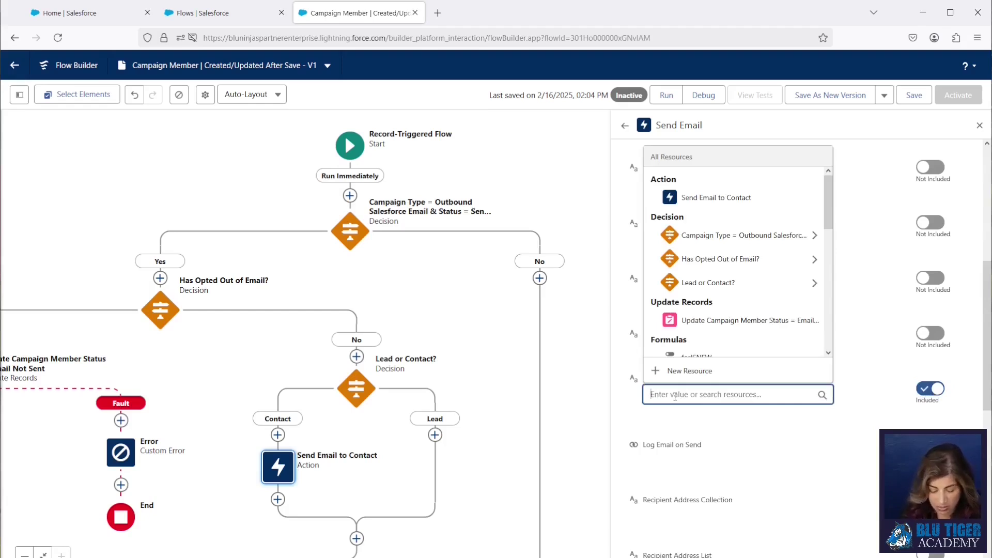
text(re)
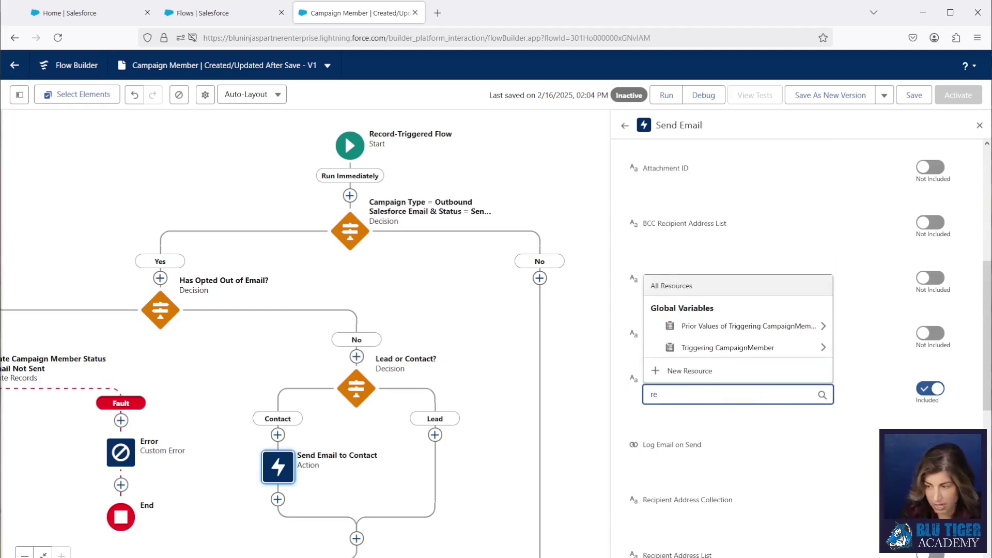
click(692, 348)
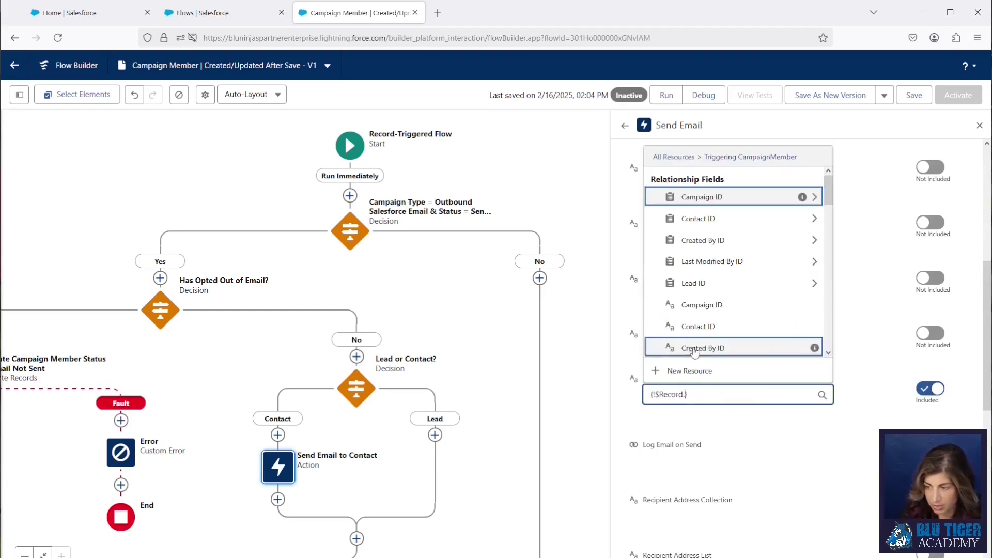
click(703, 199)
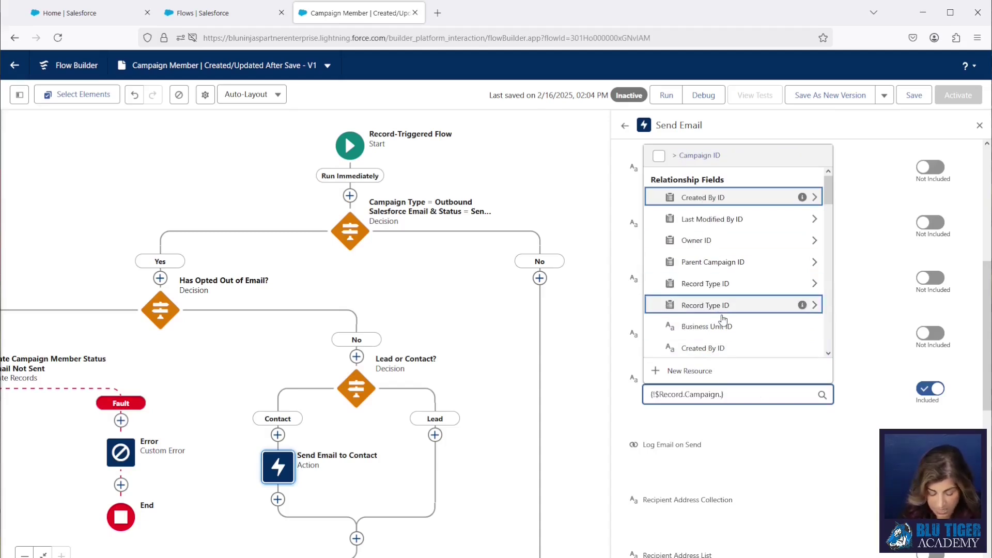
text(cont)
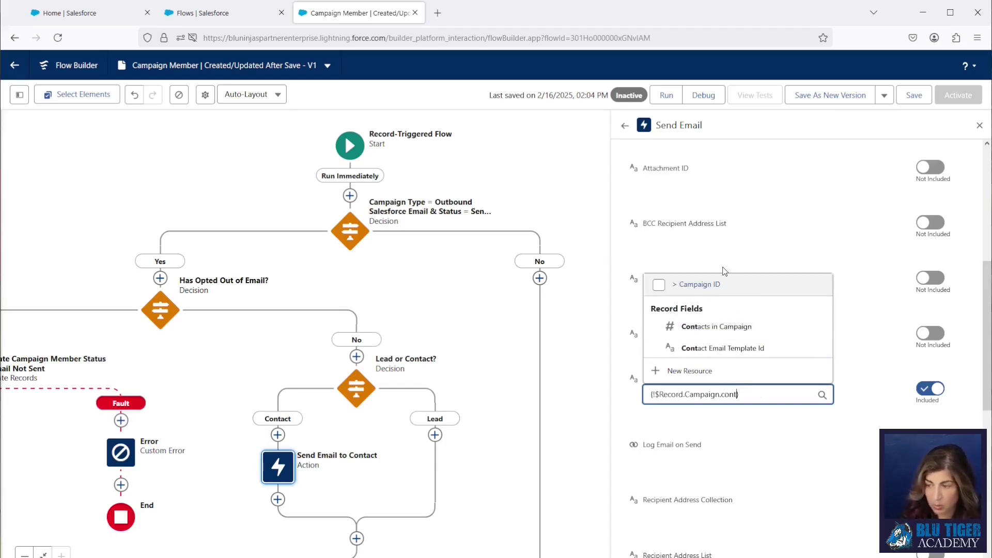
click(724, 352)
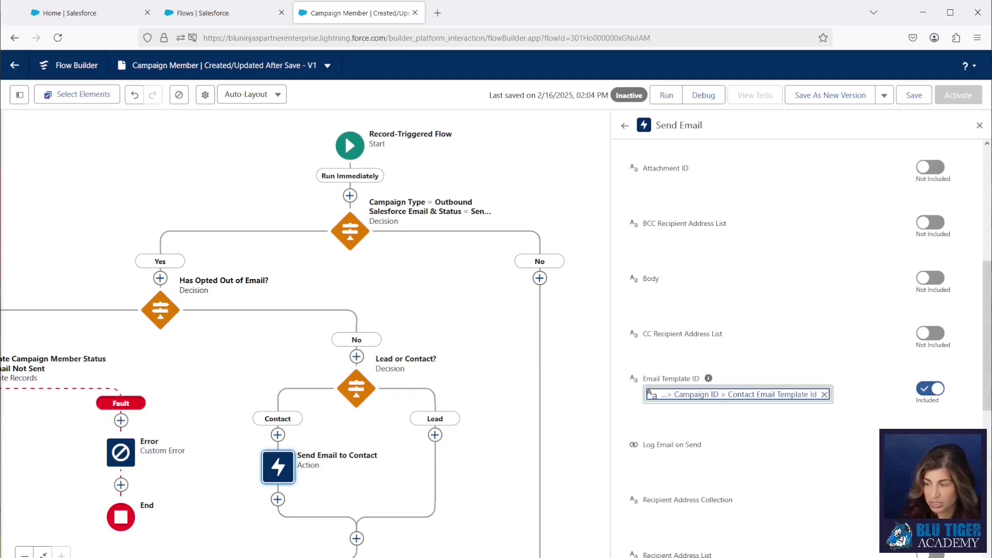
Include Log Email on Send in the contact email action and set it to True
click(684, 453)
click(668, 449)
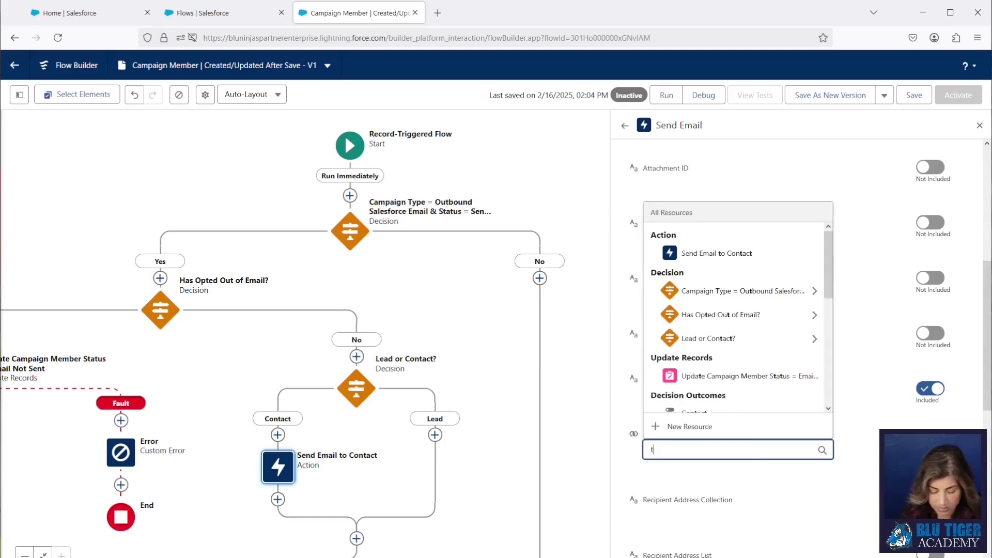
text(true)
click(672, 403)
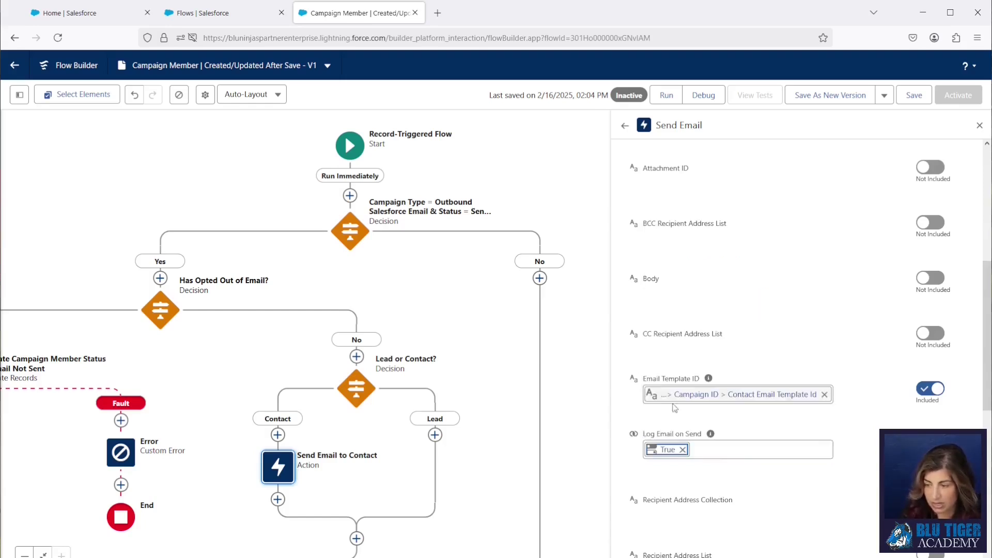
Include Recipient ID in the contact email action and set it to the triggering CampaignMember's Contact ID
scroll(720, 482, down, 5)
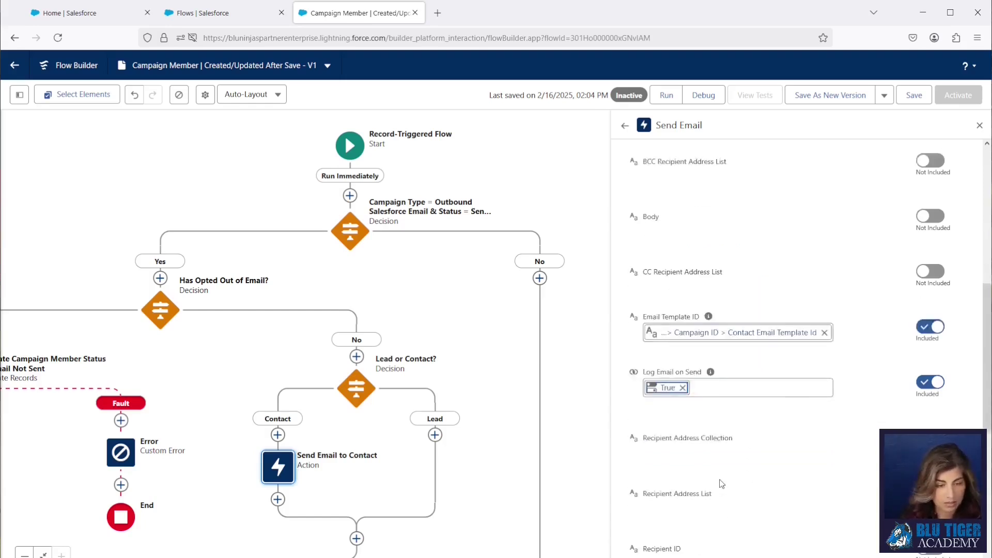
click(930, 362)
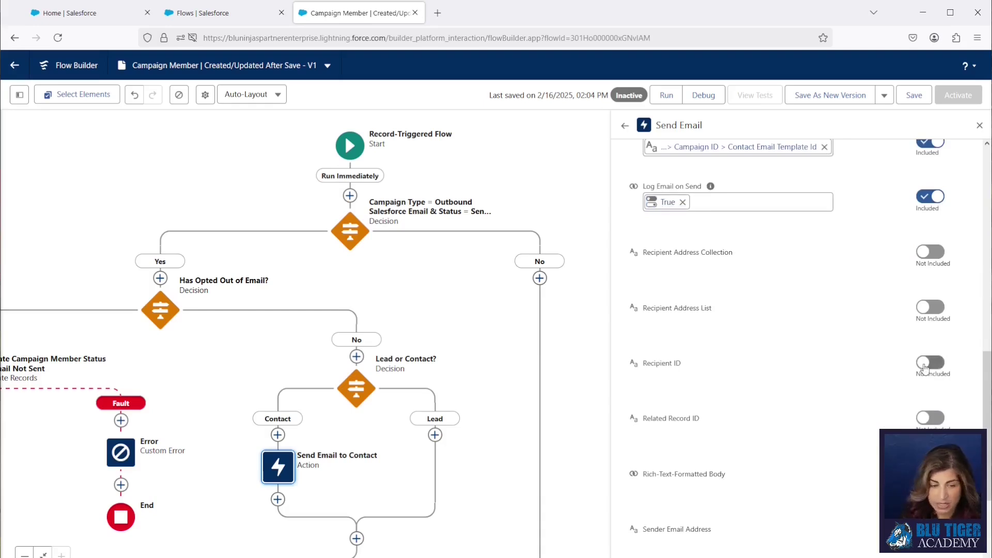
click(675, 369)
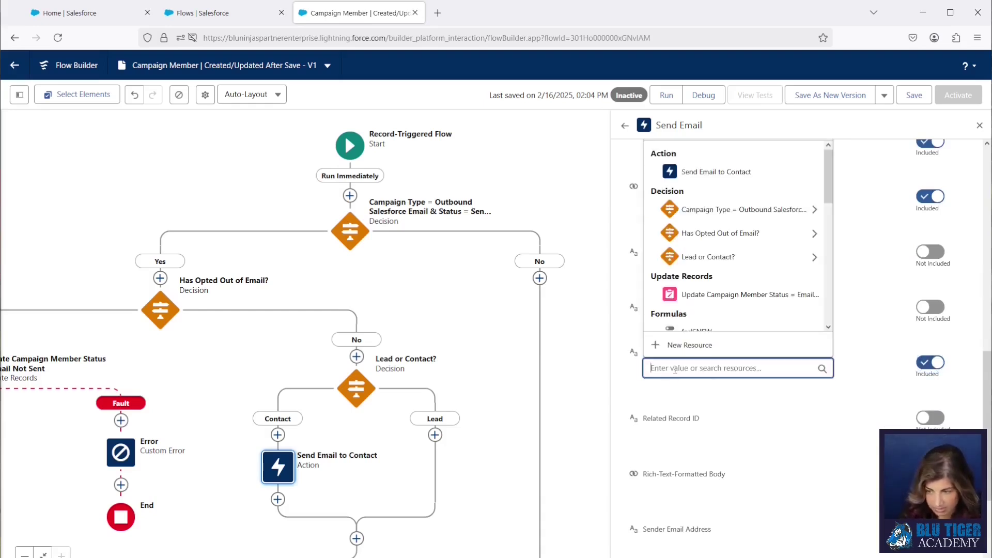
text({!$)
click(705, 321)
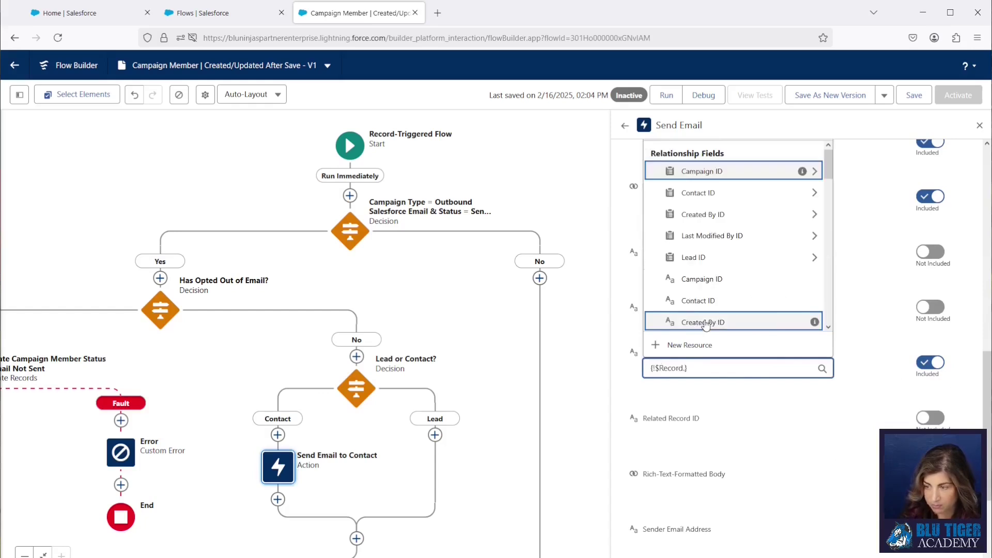
click(706, 309)
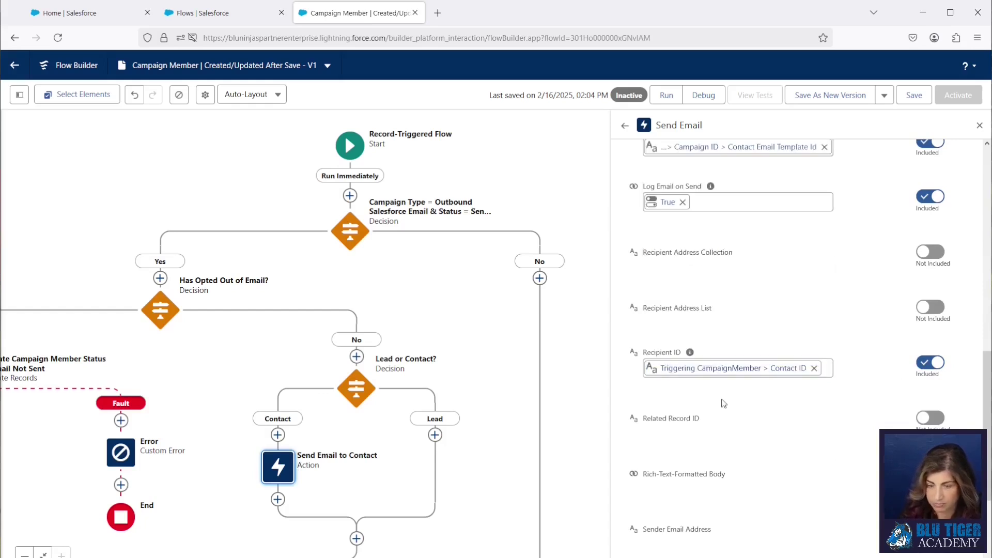
Include Related Record ID in the contact email action and set it to the triggering CampaignMember's Campaign ID
click(930, 419)
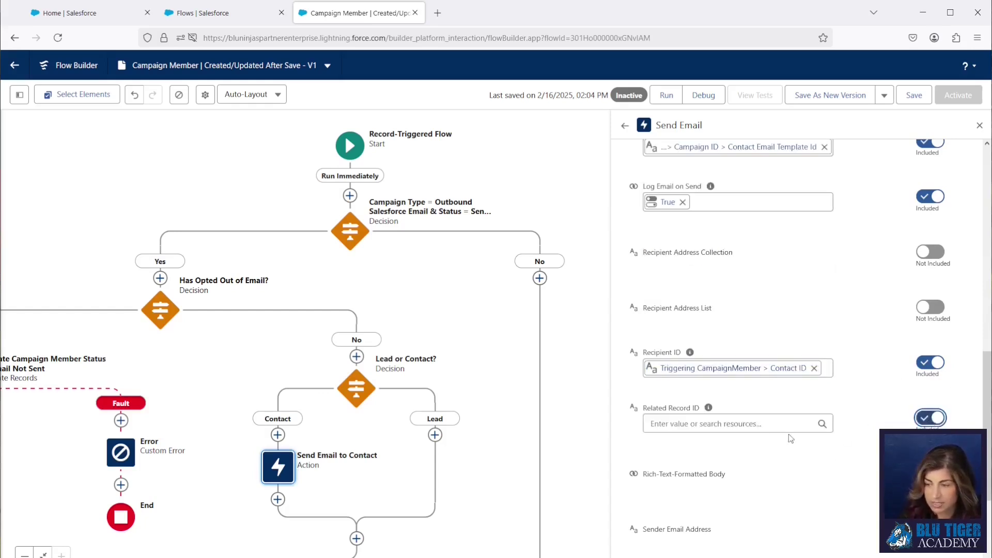
click(699, 425)
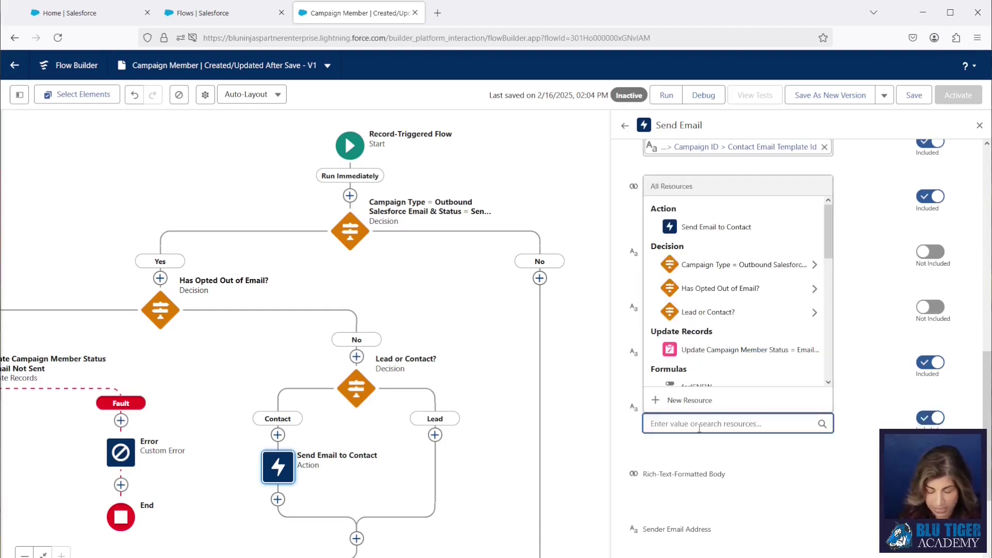
text(tr)
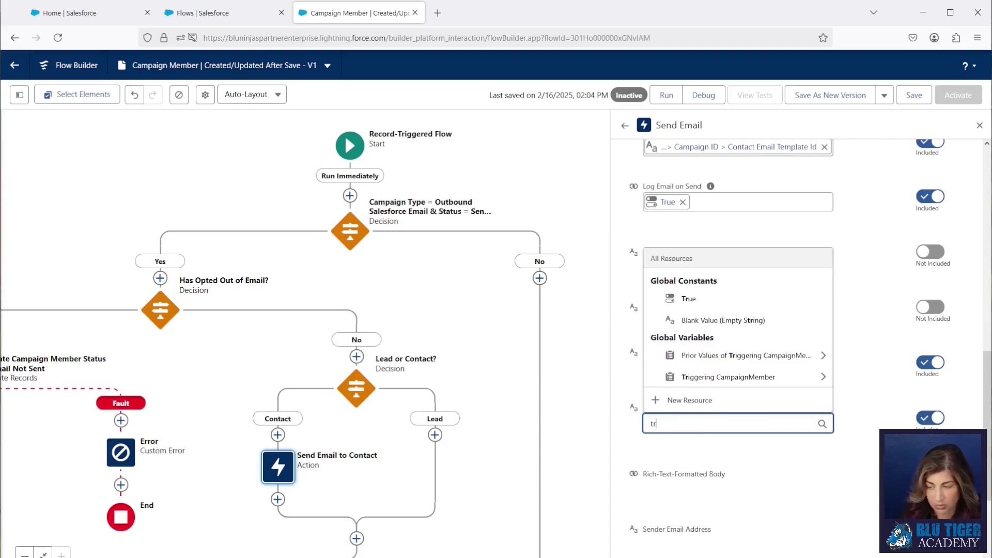
click(708, 376)
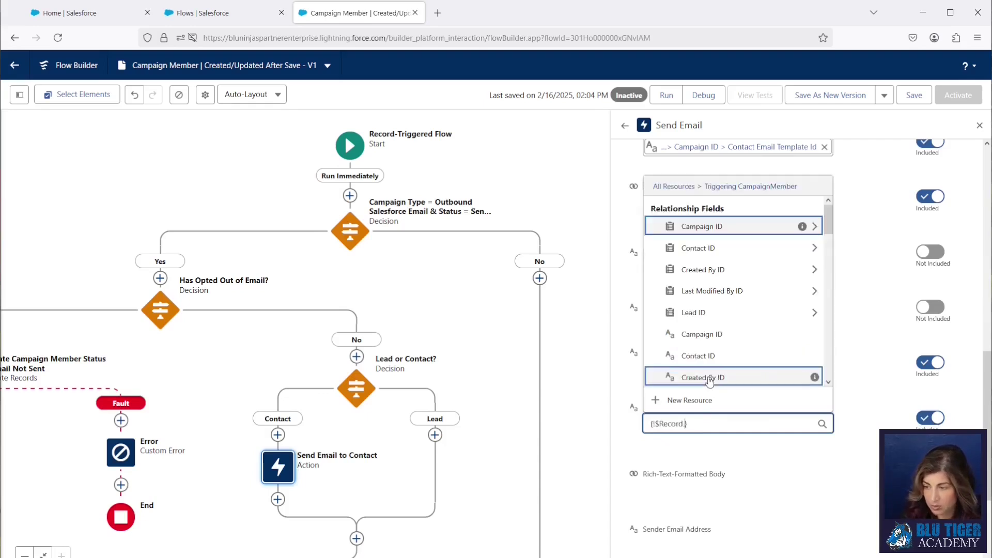
click(705, 336)
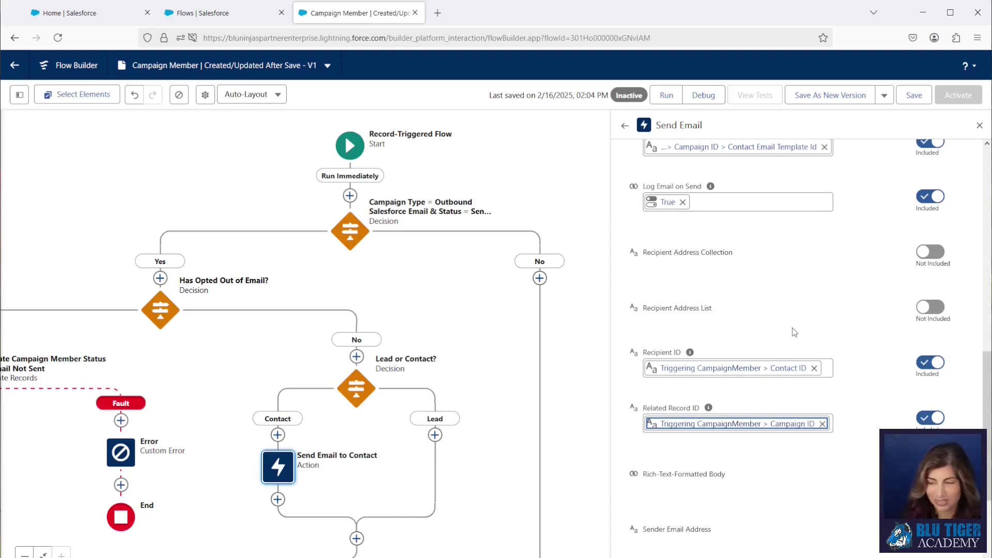
scroll(842, 320, down, 2)
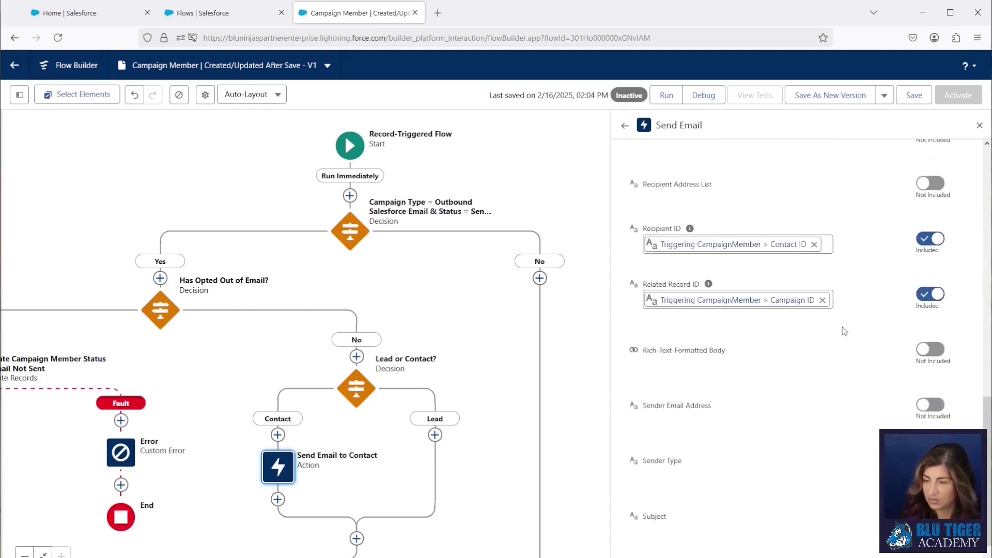
scroll(804, 383, down, 1)
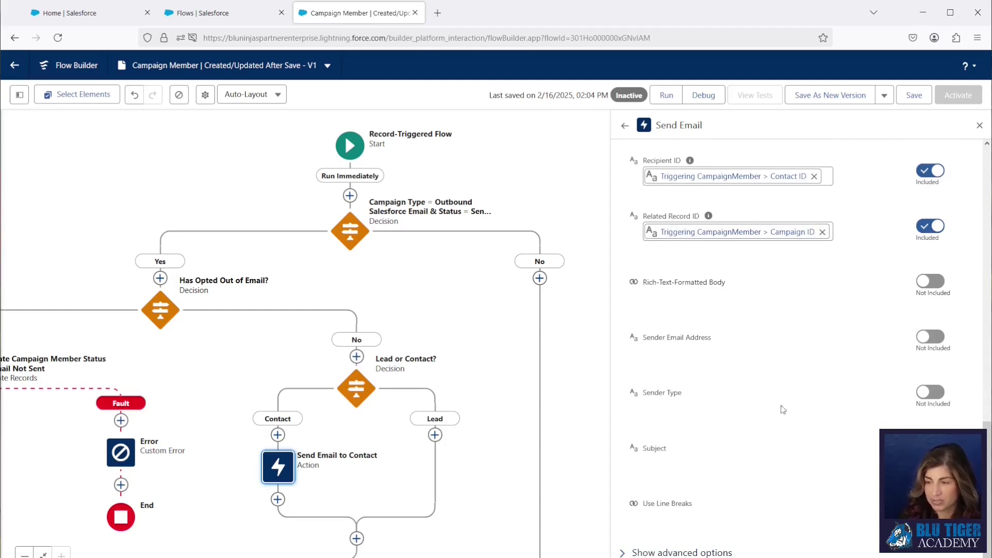
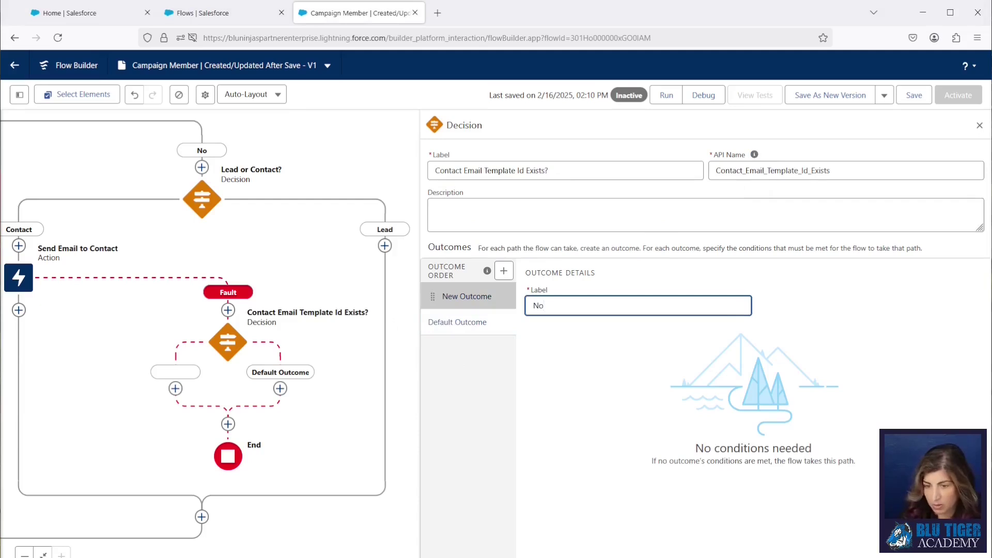
Label the first outcome of the "Contact Email Template Id Exists?" decision Yes, with API name YesContactEmailTemplateExists
click(465, 296)
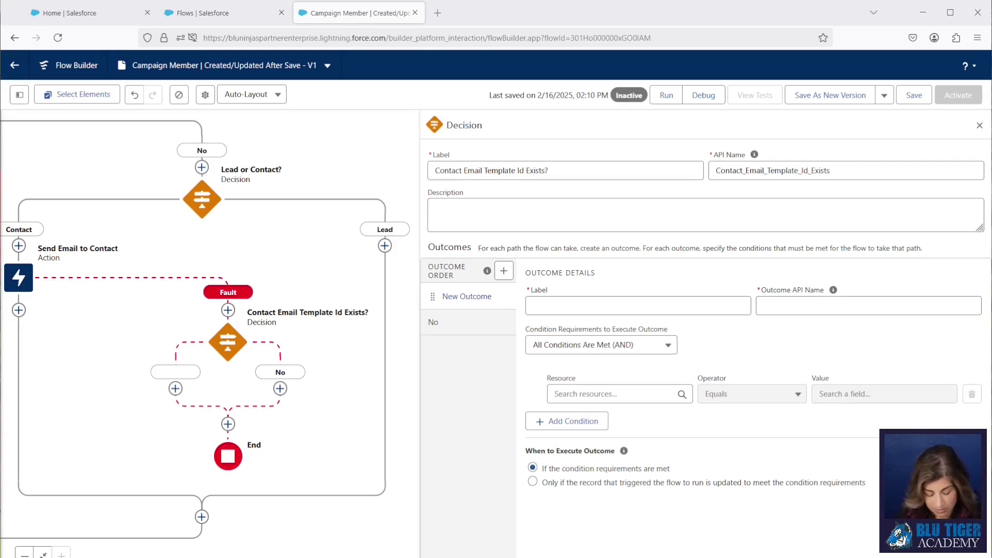
text(Yes)
key(Tab)
click(836, 311)
text(ContactEmailTemplateExists)
Set the Yes outcome's condition to the triggering member's campaign Contact Email Template Id, Is Null, False
click(564, 420)
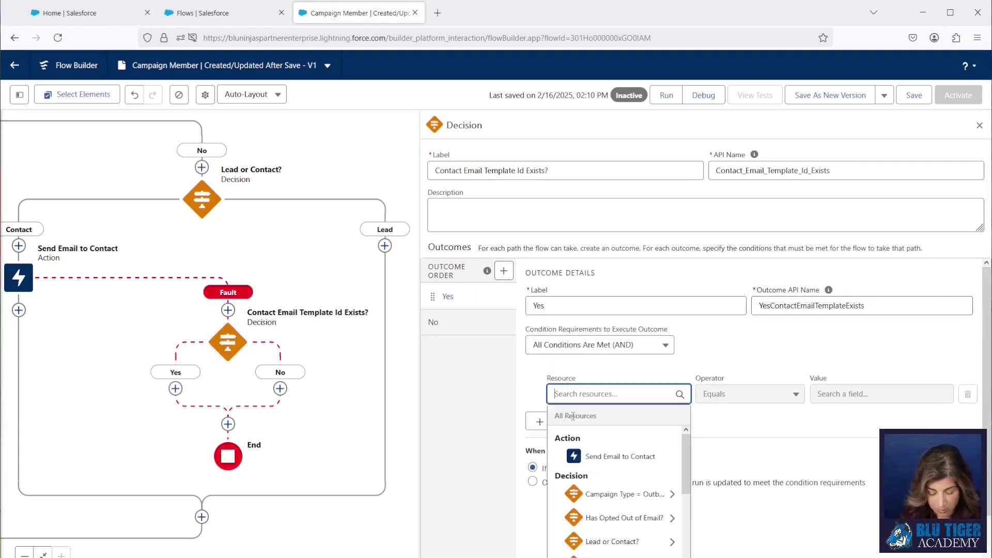
text(rec)
click(599, 472)
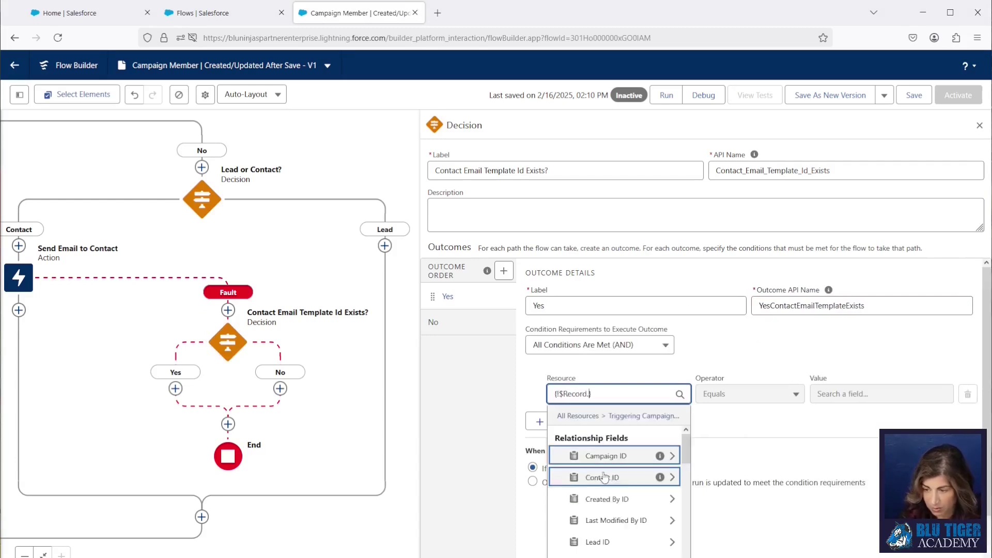
click(592, 457)
text(contac)
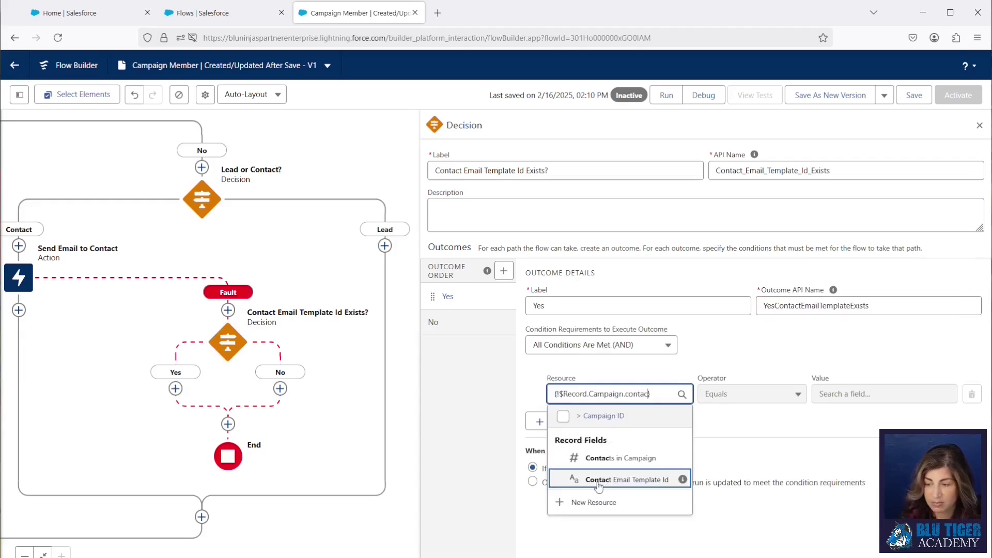
click(598, 480)
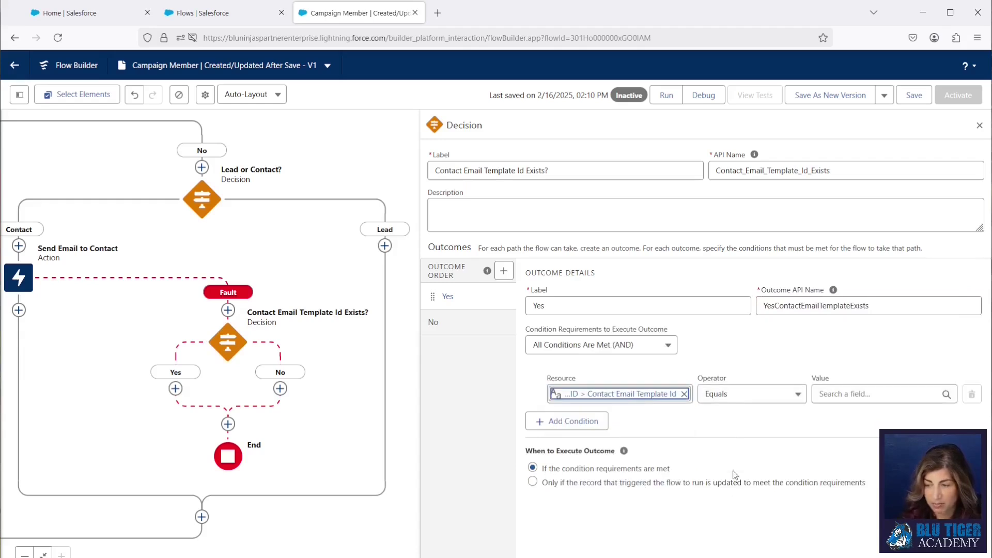
click(733, 398)
click(723, 501)
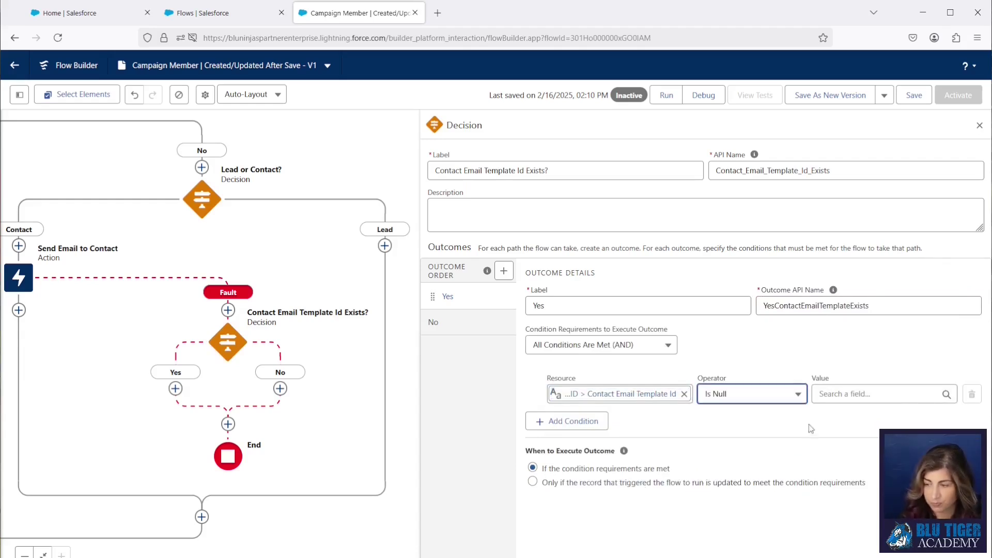
click(878, 394)
text(false)
click(854, 458)
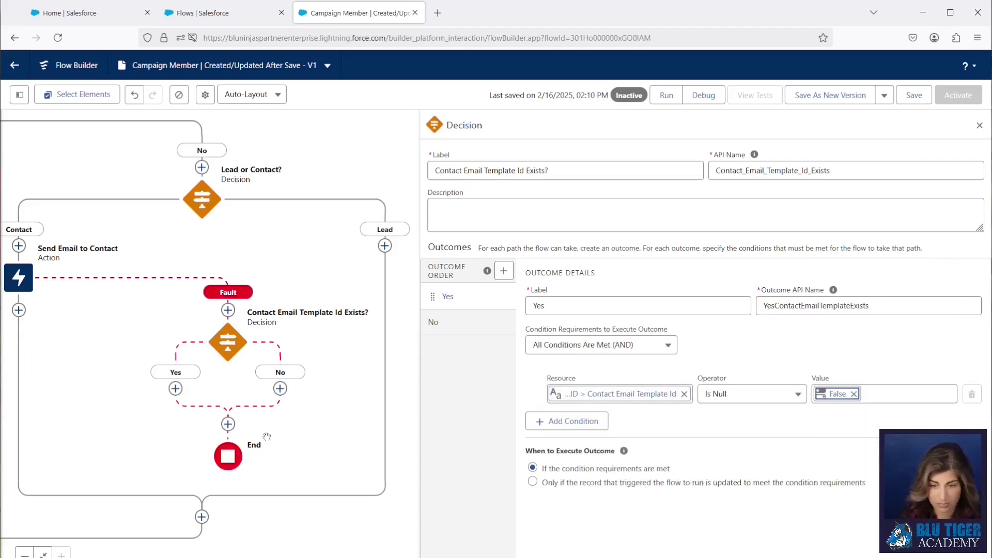
Add a Custom Error on the template decision's No path and label it "Contact Email Template Id is Null"
click(281, 389)
text(custom)
click(263, 459)
text(Contact Email Template Id is Null)
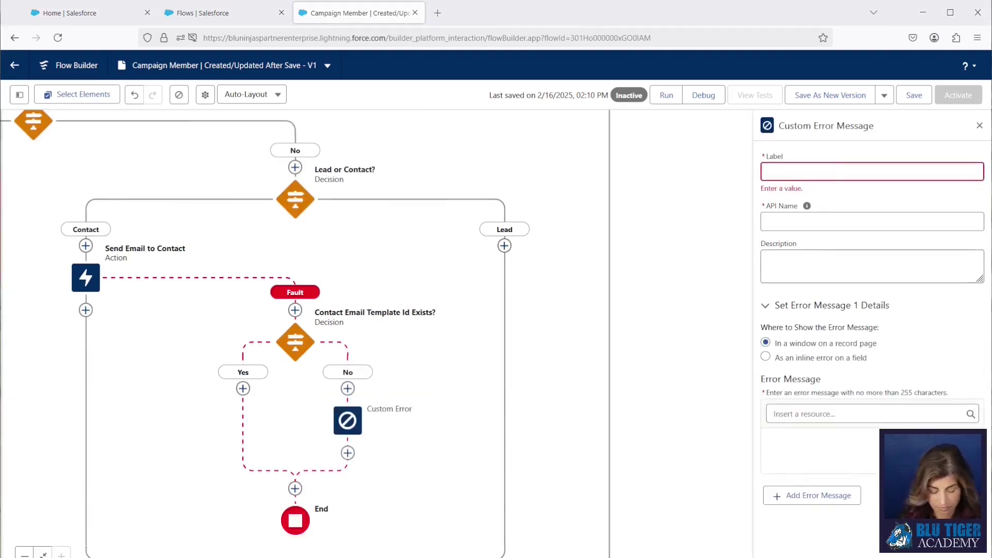
key(Tab)
Paste the error message stating that the email was not sent to the Contact into the new custom error
click(810, 450)
key(ctrl+v)
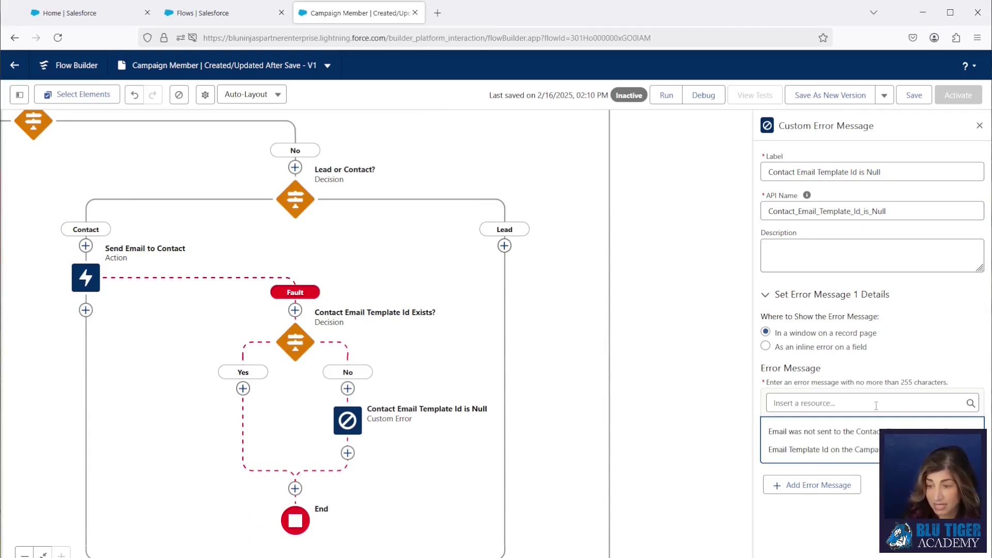
key(ctrl+a)
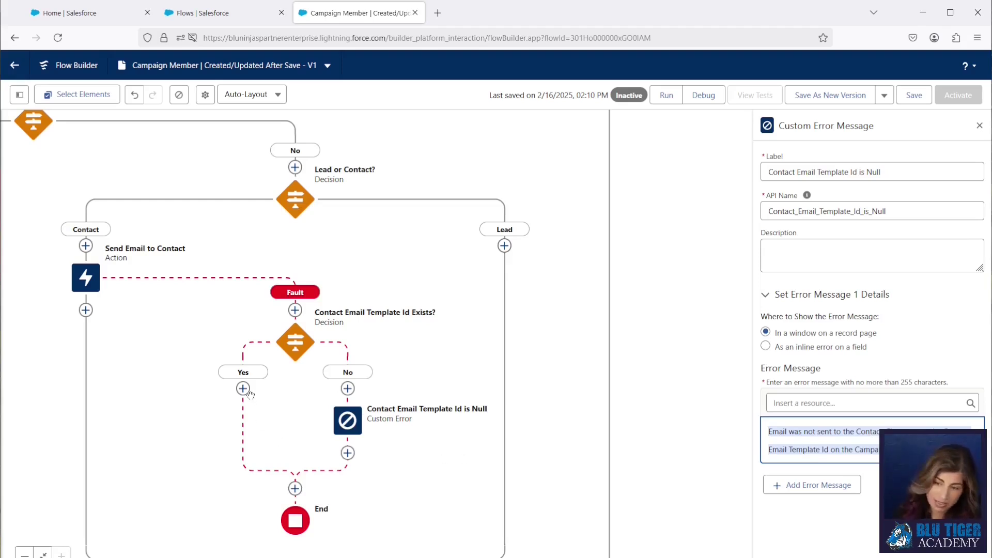
Connect the template decision's Yes path to the existing "Error" custom error element and save the flow
drag(125, 401, 424, 447)
click(542, 432)
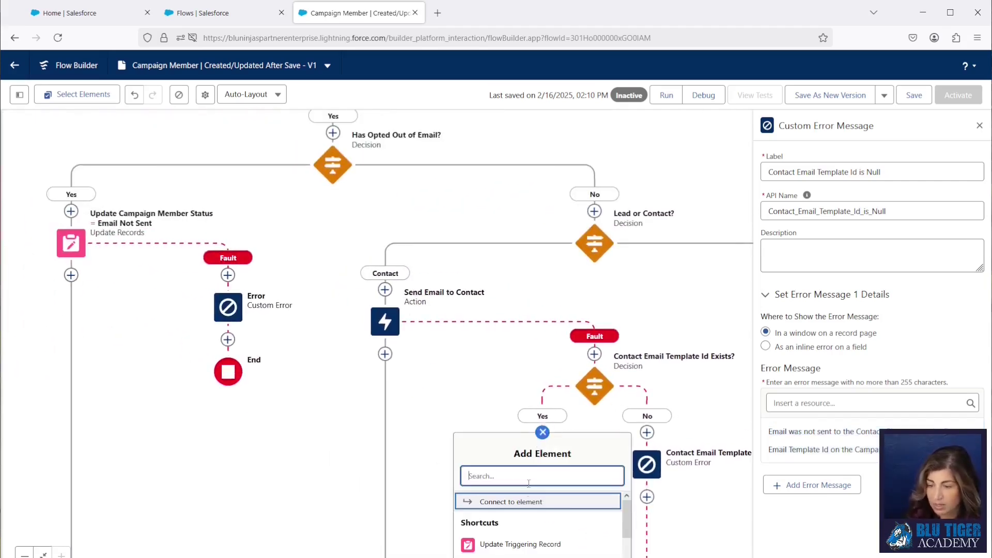
click(519, 503)
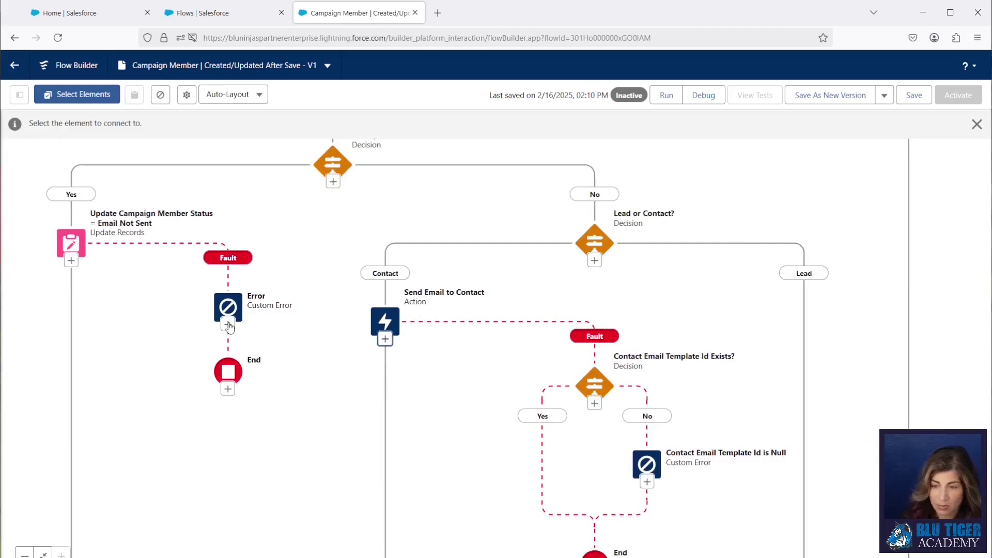
click(228, 325)
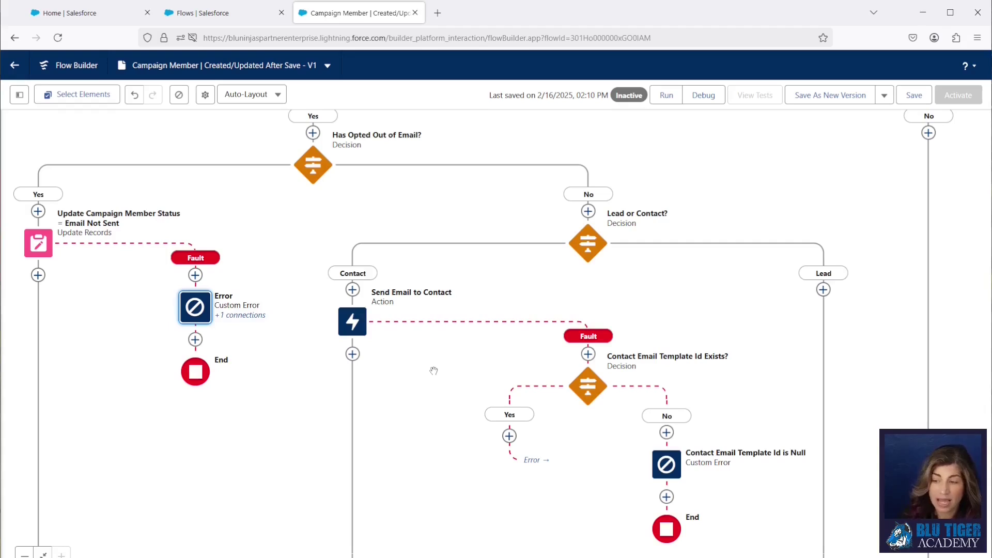
click(914, 95)
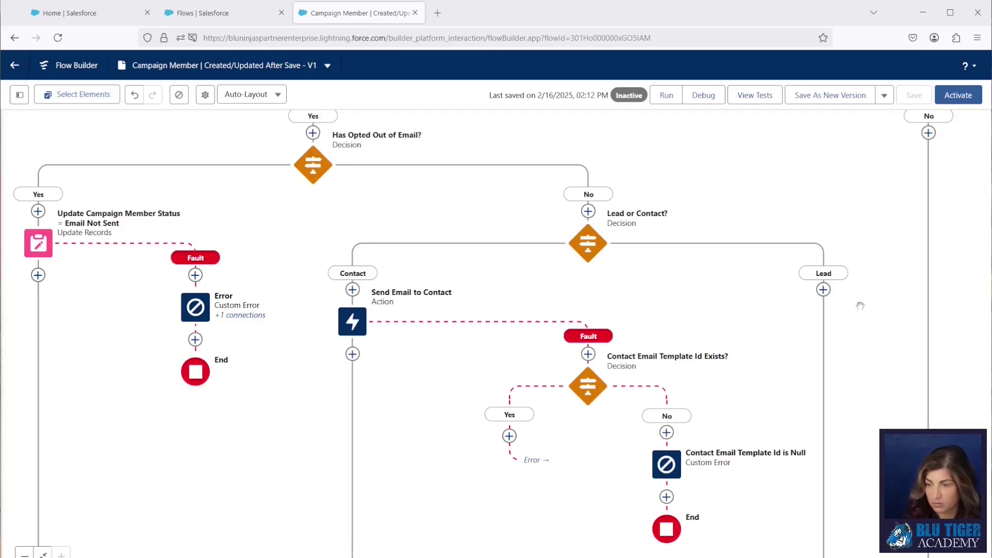
Add a Send Email action on the Lead path and label it "Send Email to Lead"
click(824, 290)
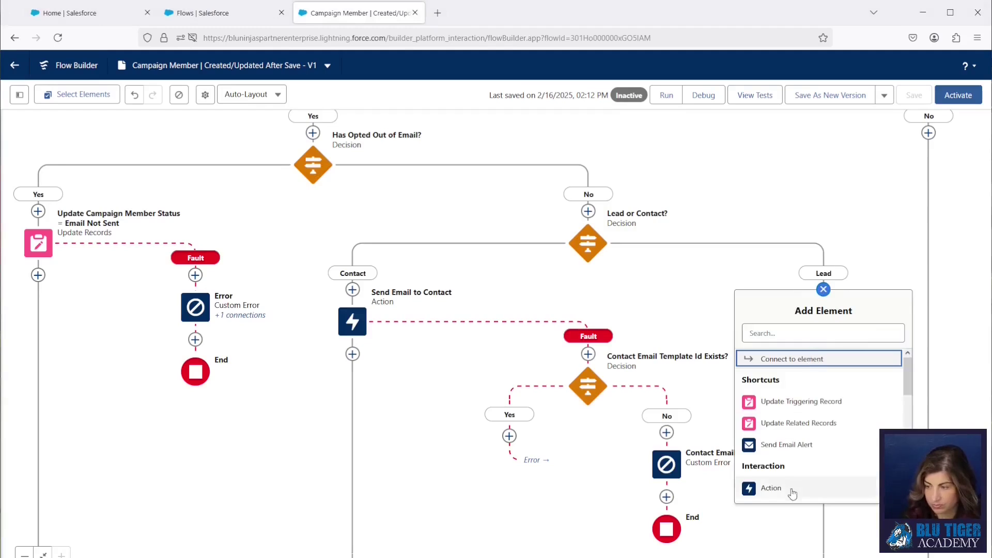
click(780, 489)
click(788, 461)
click(796, 233)
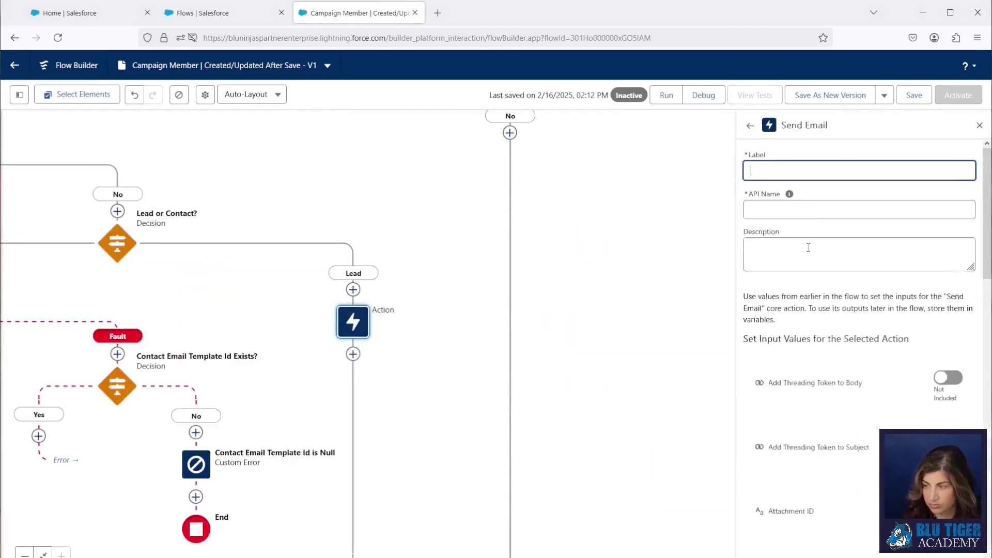
text(Send Email to Lead)
Include the Email Template ID in the lead email action and set it to the triggering member's campaign Lead Email Template Id
scroll(755, 467, down, 5)
click(930, 388)
click(724, 394)
text(tr)
click(723, 346)
click(713, 197)
text(lead)
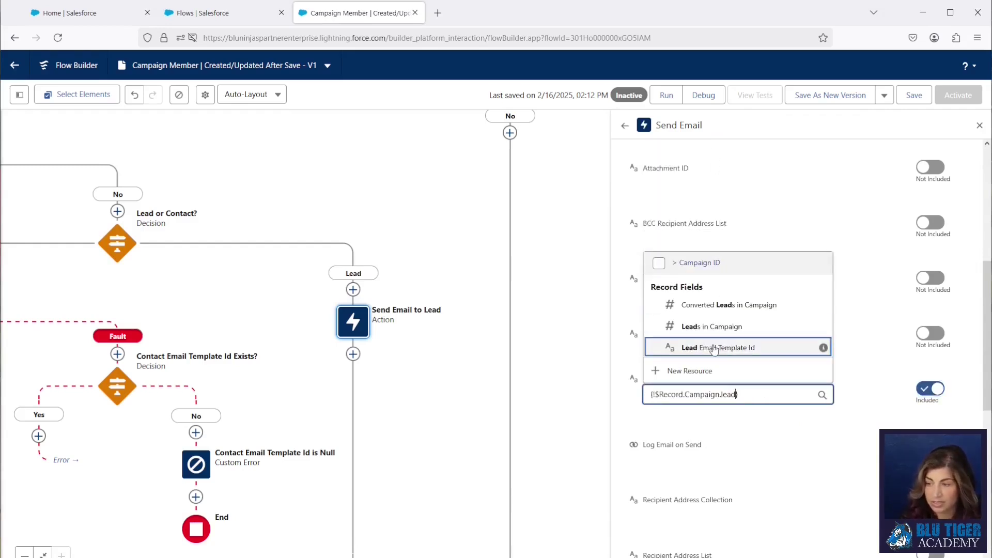
click(715, 347)
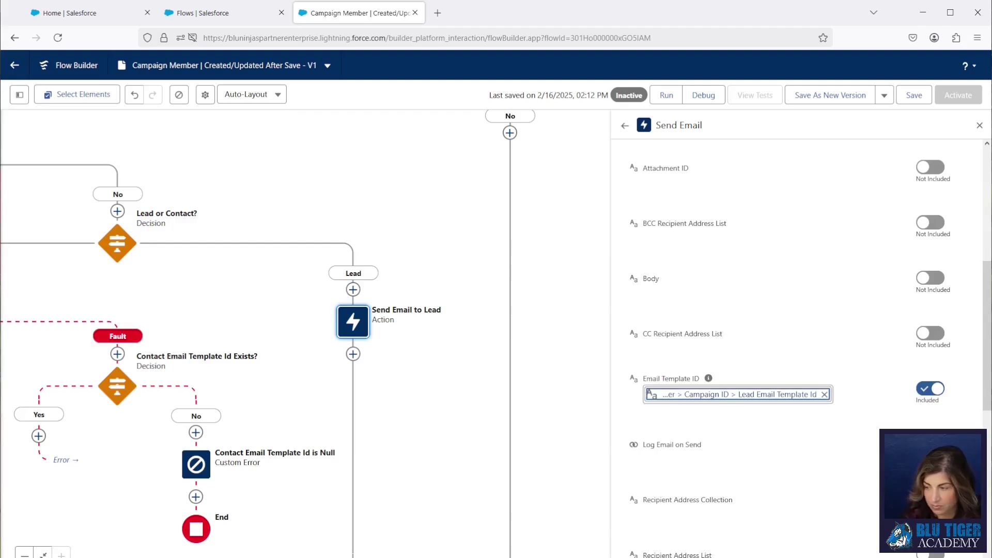
Include Log Email on Send in the lead email action and set it to True
scroll(713, 410, down, 1)
click(693, 387)
text(true)
click(666, 344)
Include Recipient ID in the lead email action and set it to the triggering CampaignMember's Lead ID
scroll(822, 474, down, 2)
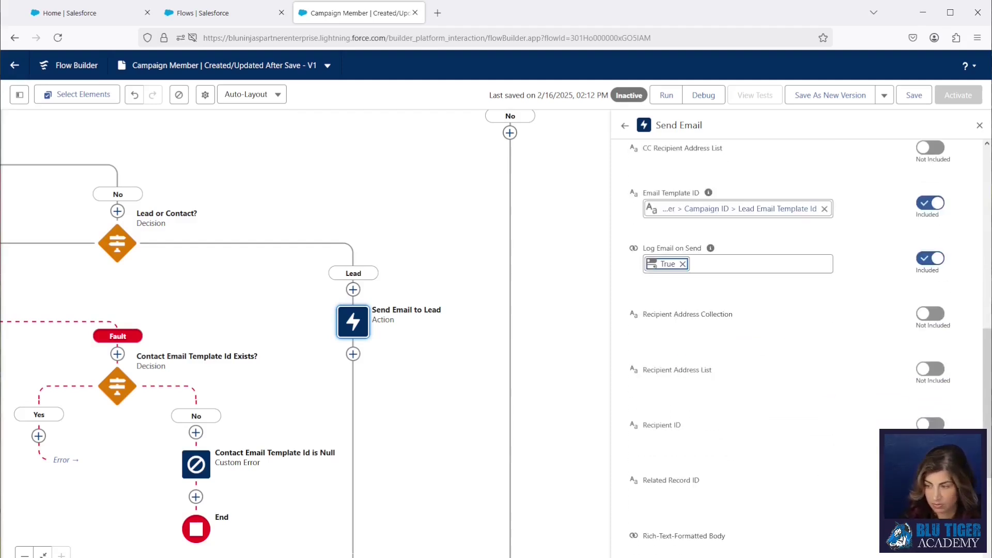
click(736, 440)
text(rec)
click(736, 385)
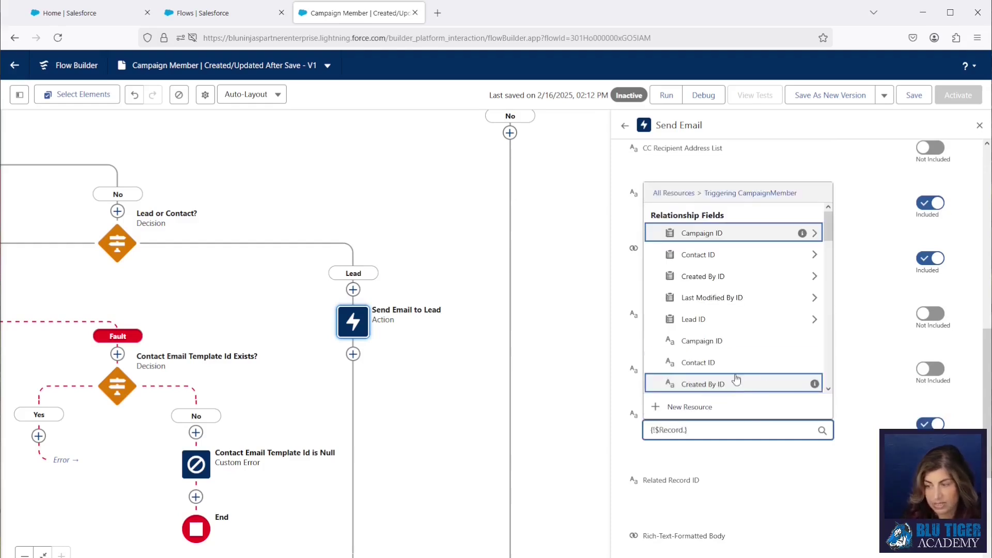
scroll(716, 348, down, 3)
click(716, 315)
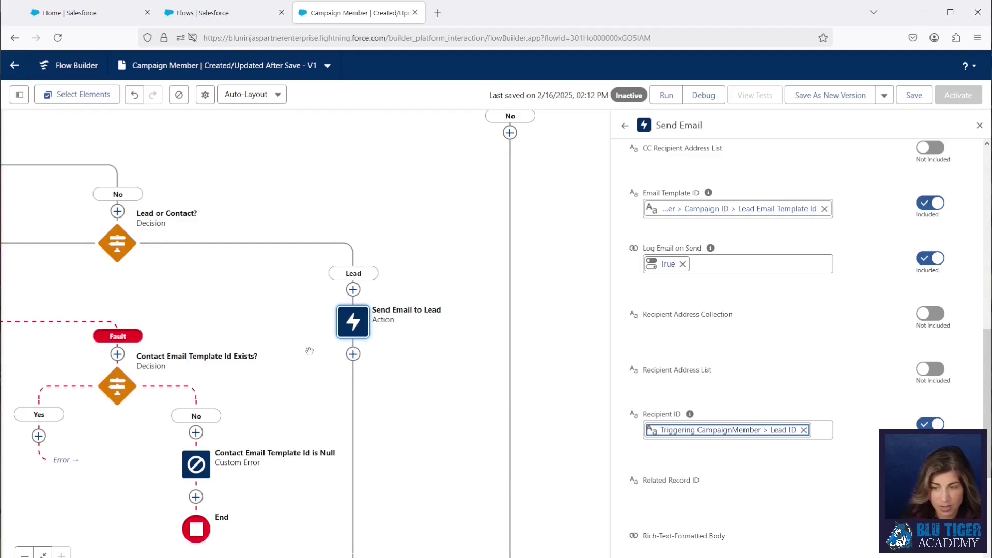
Add a fault path to Send Email to Lead and paste a copy of the "Contact Email Template Id Exists?" decision onto it
click(353, 321)
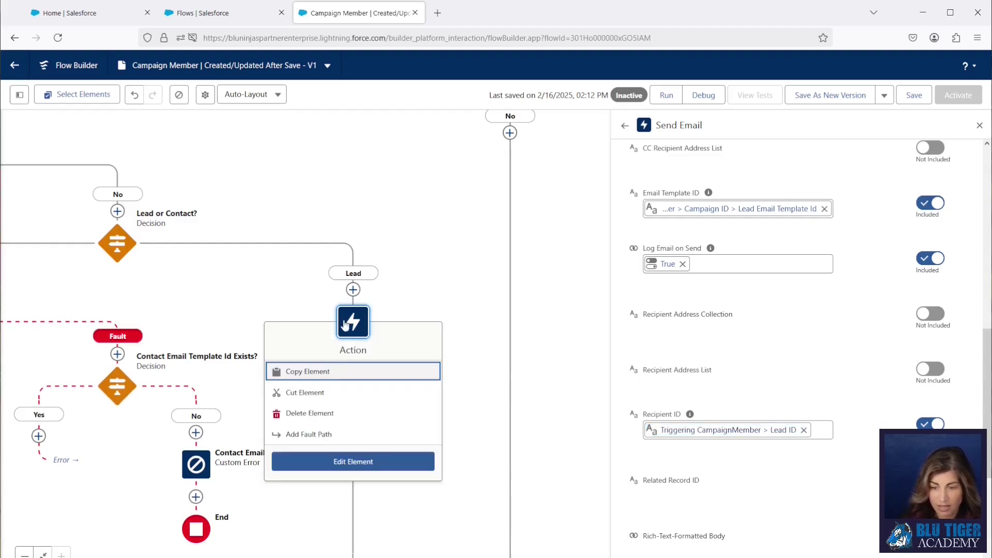
click(327, 434)
click(42, 385)
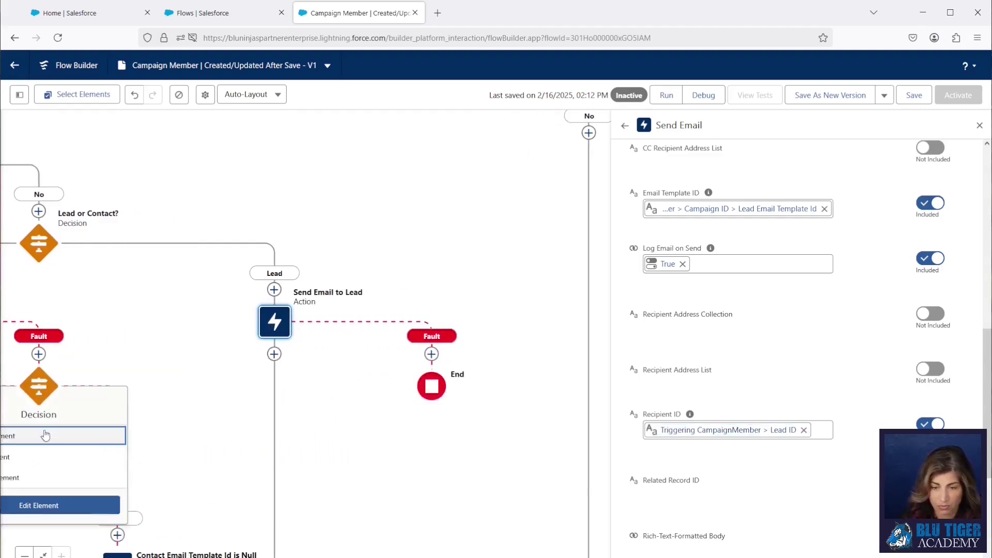
click(105, 441)
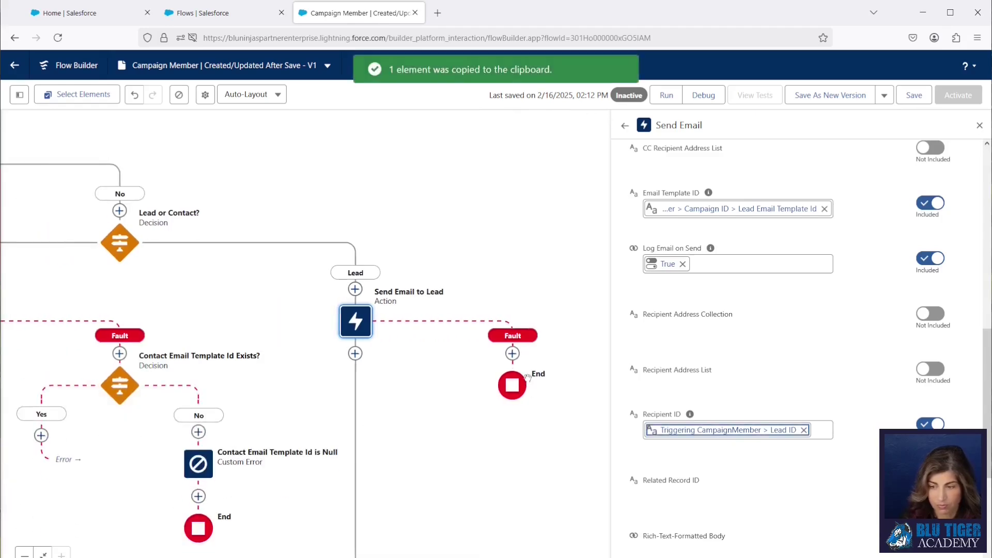
click(512, 353)
click(481, 443)
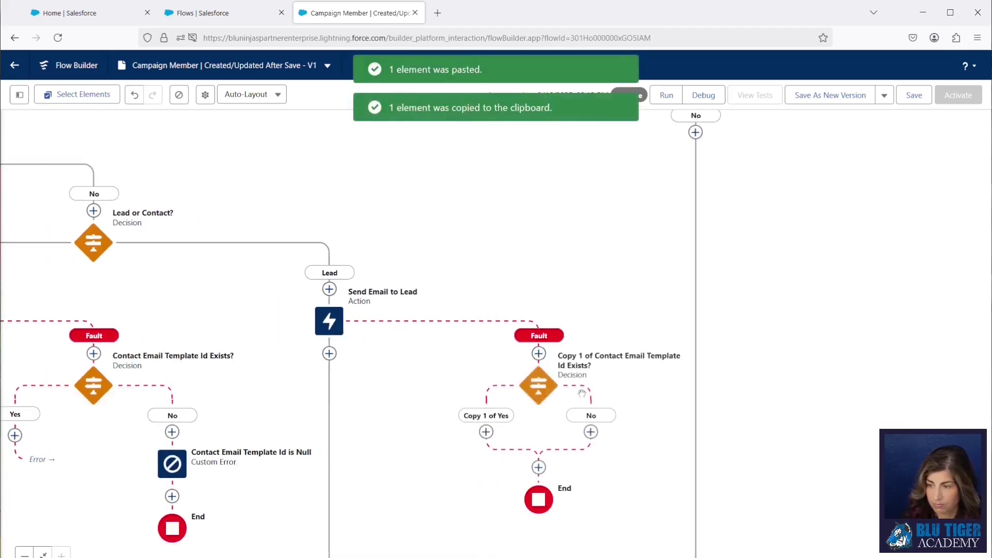
Rename the pasted decision "Lead Email Template Id Exists?" with the API name Lead_Email_Template_Id_Exists
click(513, 385)
drag(495, 173, 401, 172)
text(Lead Email Template Id Exists?)
click(887, 170)
key(ctrl+a)
key(BackSpace)
click(569, 171)
Label the decision's copied outcome "Yes" and set its API name to YesLeadEmailTemplateExists
click(559, 317)
key(ctrl+a)
text(Yes)
key(Tab)
text(YesLeadEmailTemplateExists)
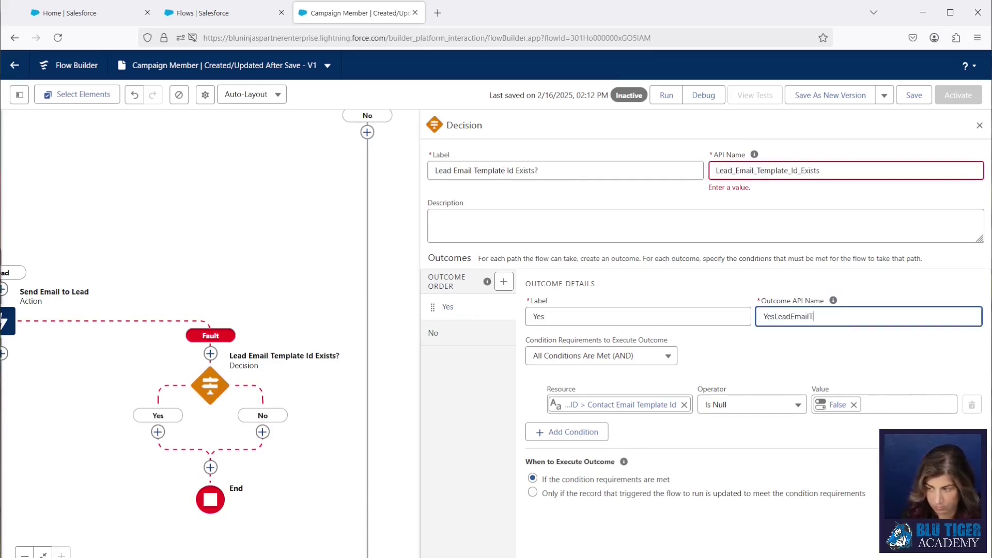
Change the Yes outcome's condition resource to the triggering member's campaign Lead Email Template Id
click(604, 405)
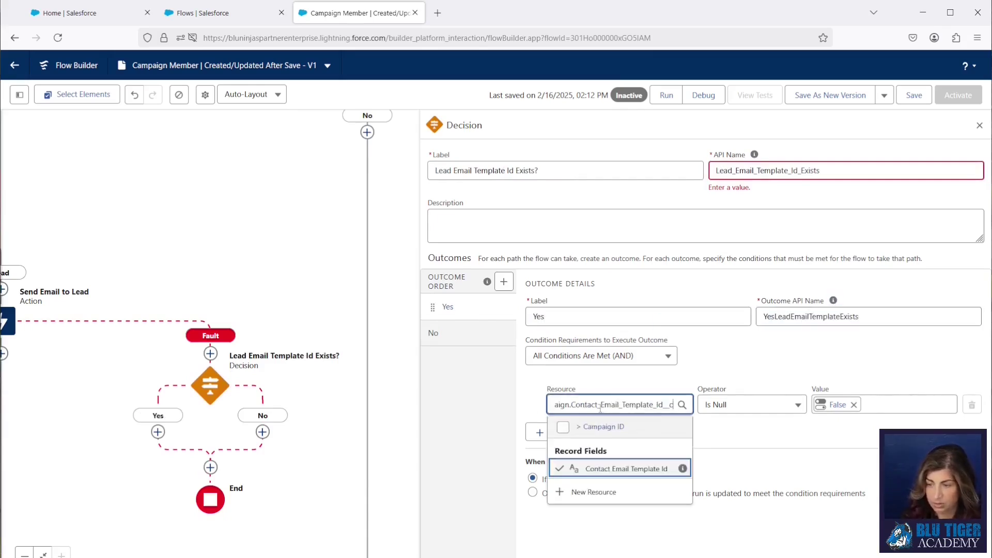
key(BackSpace)
key(BackSpace)
key(BackSpace)
key(BackSpace)
key(BackSpace)
key(BackSpace)
key(BackSpace)
key(BackSpace)
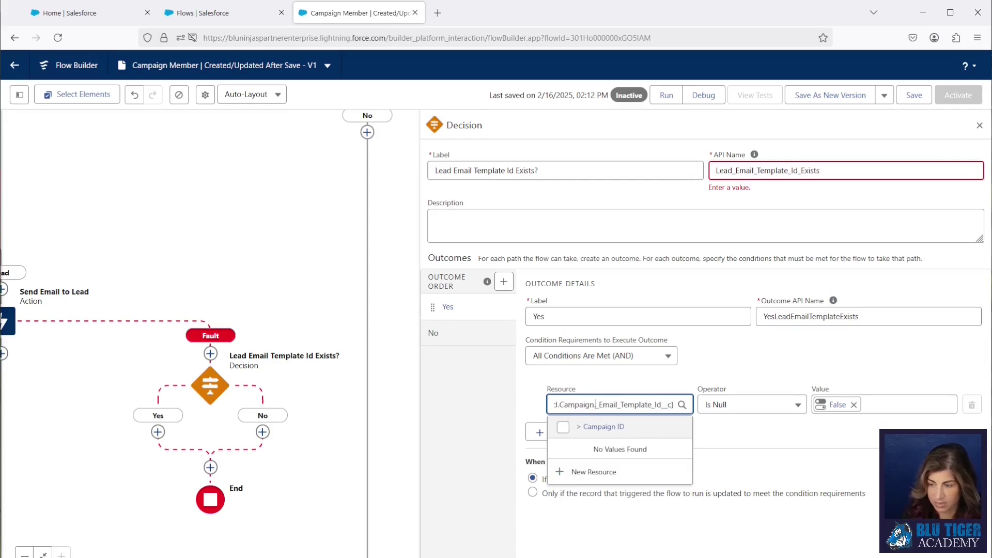
text(Lead)
click(615, 466)
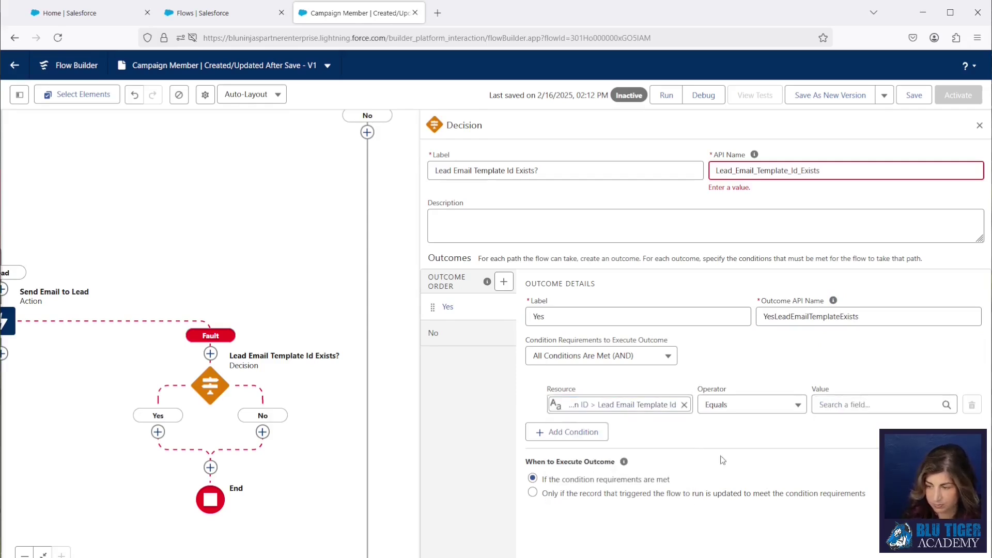
Complete the Yes outcome's condition with the operator Is Null and the value False
click(721, 410)
click(726, 499)
click(826, 405)
text(false)
click(857, 467)
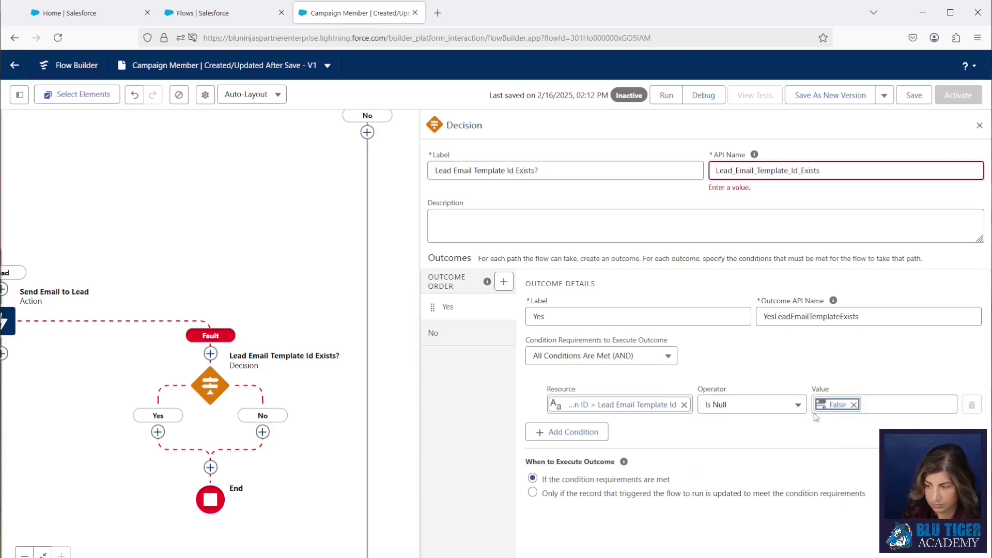
Add a Custom Error "Lead Email Template Id is Null" on the decision's No path, with a message that the email was not sent to the Lead
click(262, 432)
text(custom)
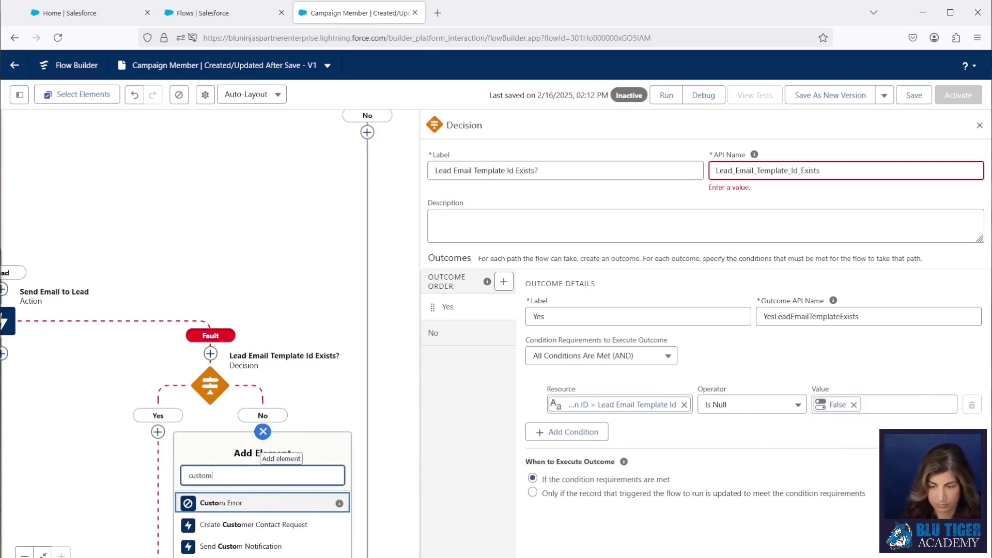
click(221, 503)
key(ctrl+v)
key(Tab)
click(879, 426)
key(ctrl+v)
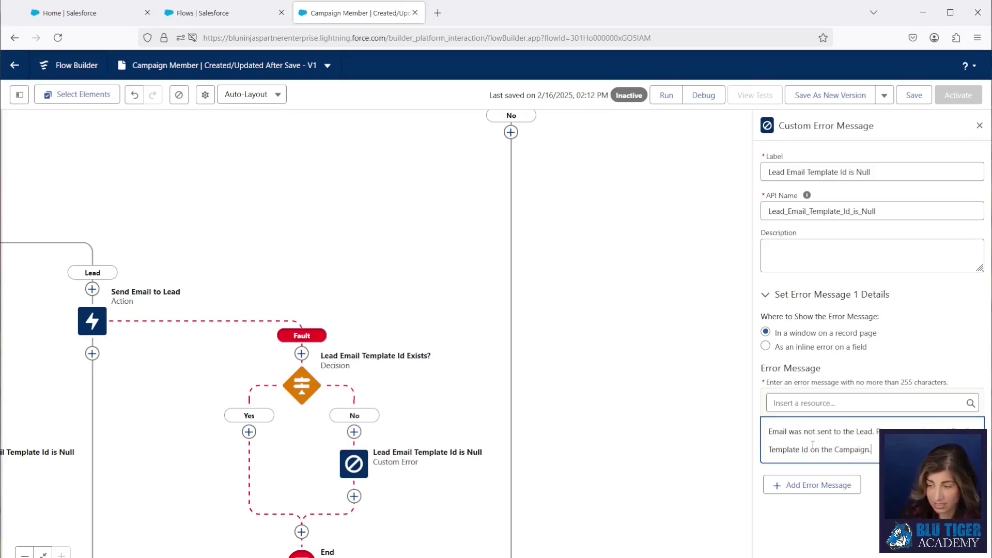
Connect the lead template decision's Yes path to the existing Error custom error and save the flow
drag(280, 447, 564, 399)
click(536, 382)
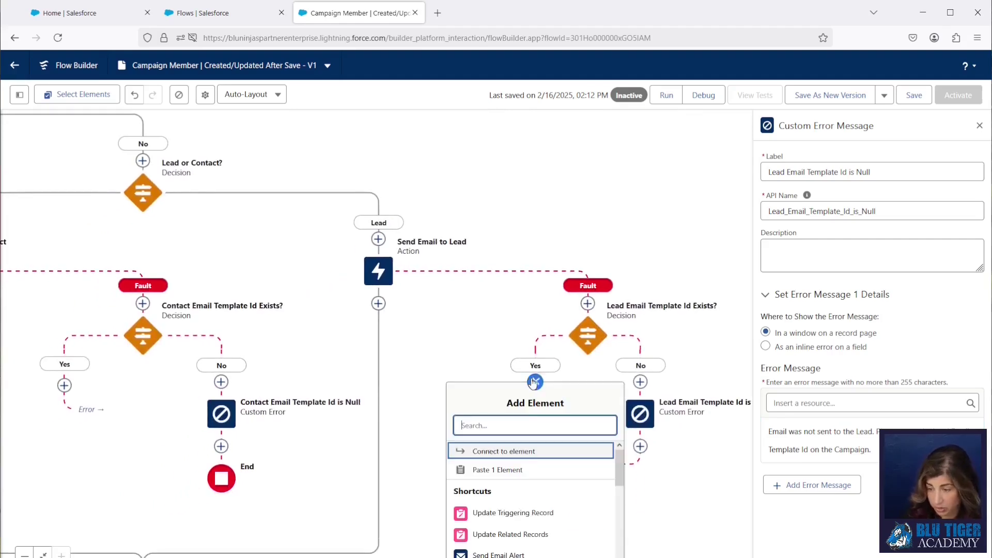
click(518, 458)
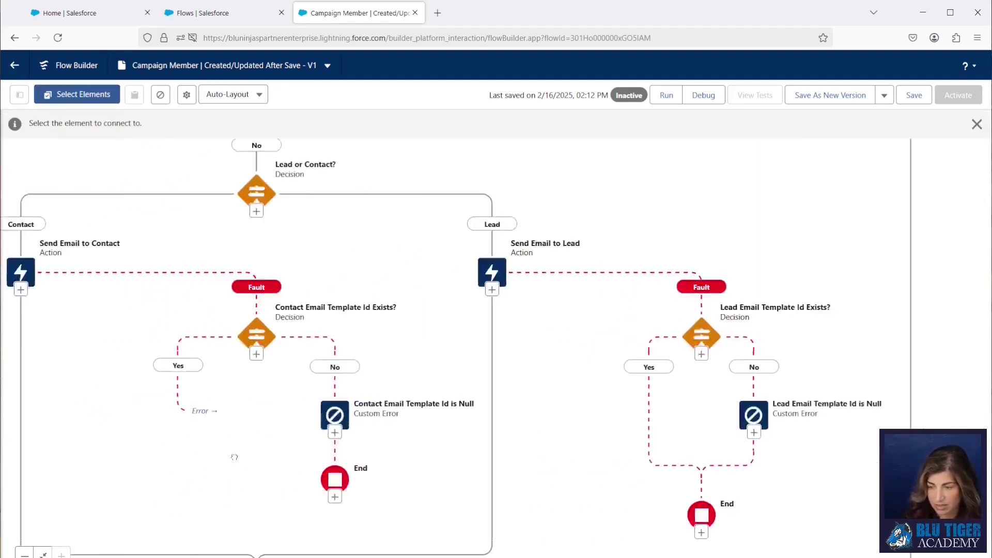
drag(94, 337, 150, 340)
click(77, 315)
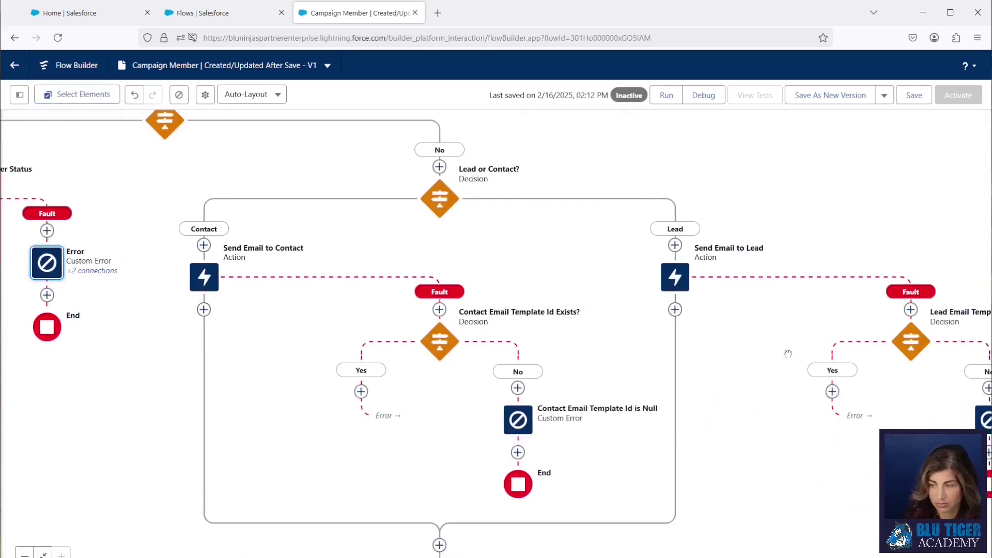
click(912, 95)
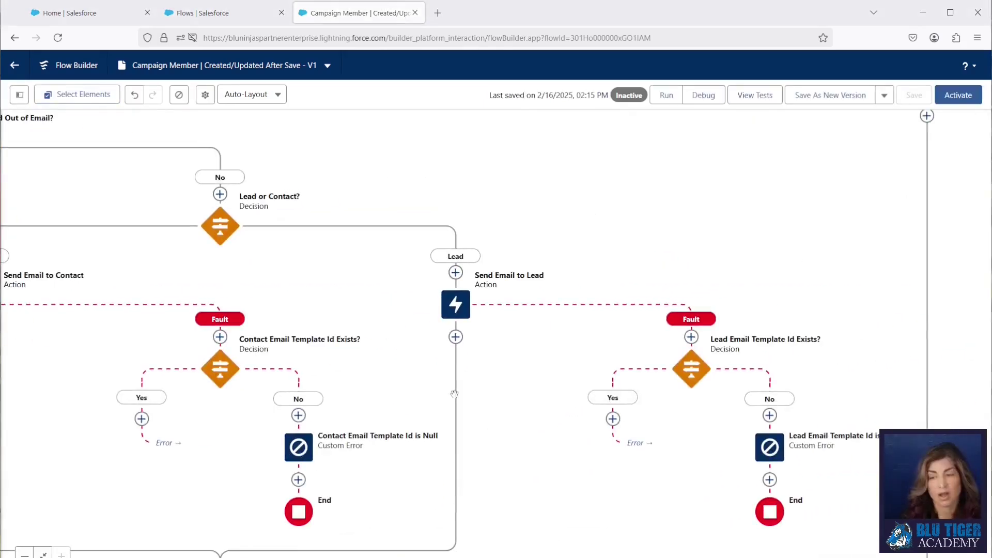
Add an Update Triggering Record element where the Contact and Lead paths merge, labelled "Update Campaign Member Status = Sent"
drag(391, 520, 603, 378)
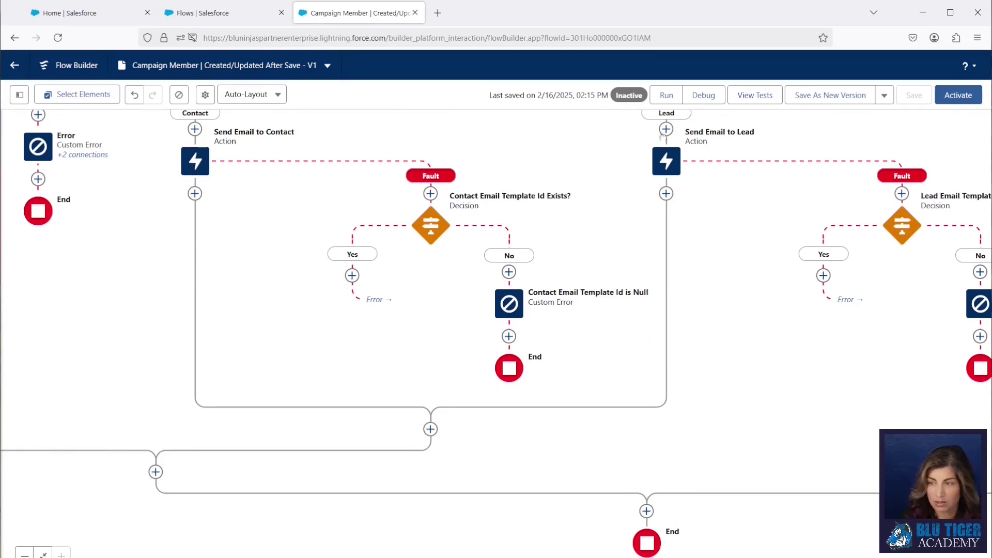
click(429, 431)
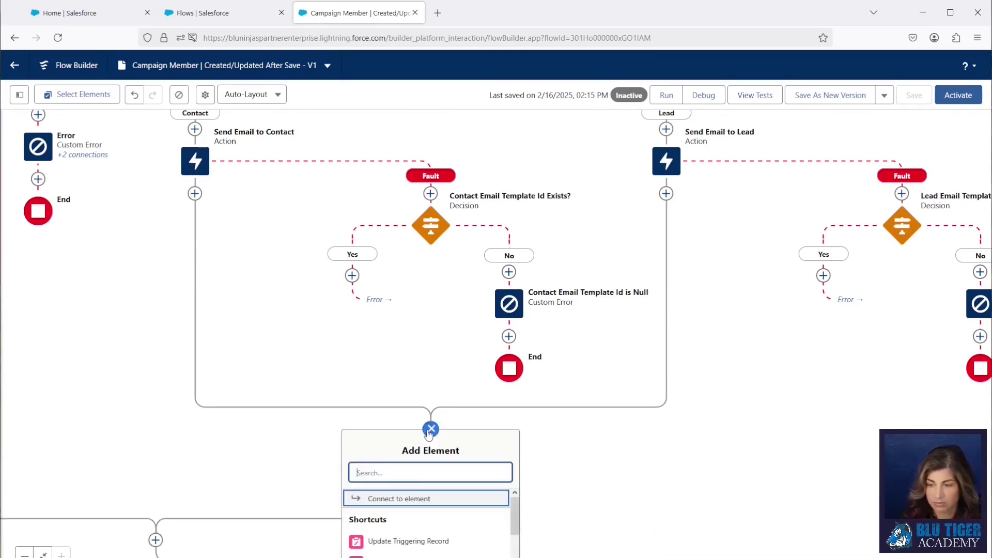
click(411, 539)
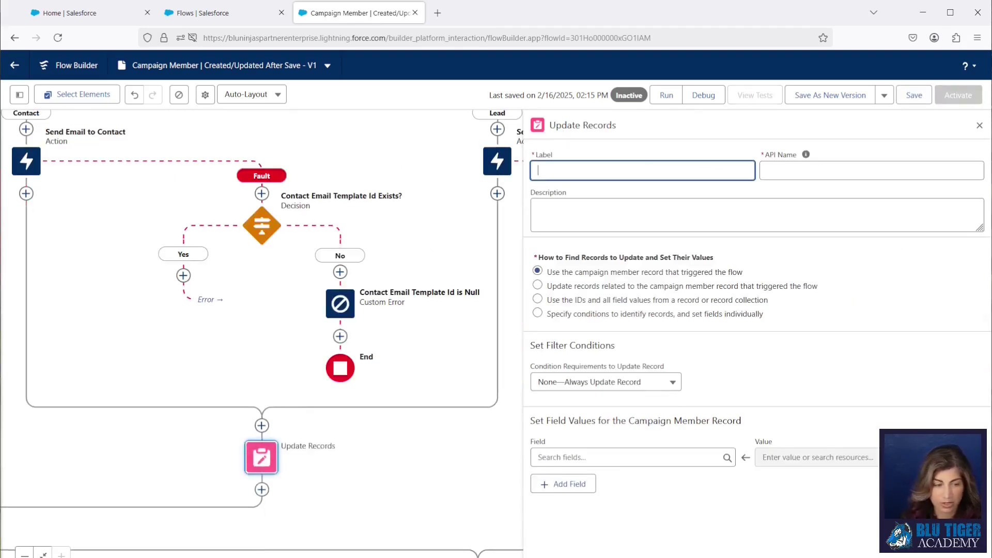
click(618, 472)
text(Update Campaign Member Status = Sent)
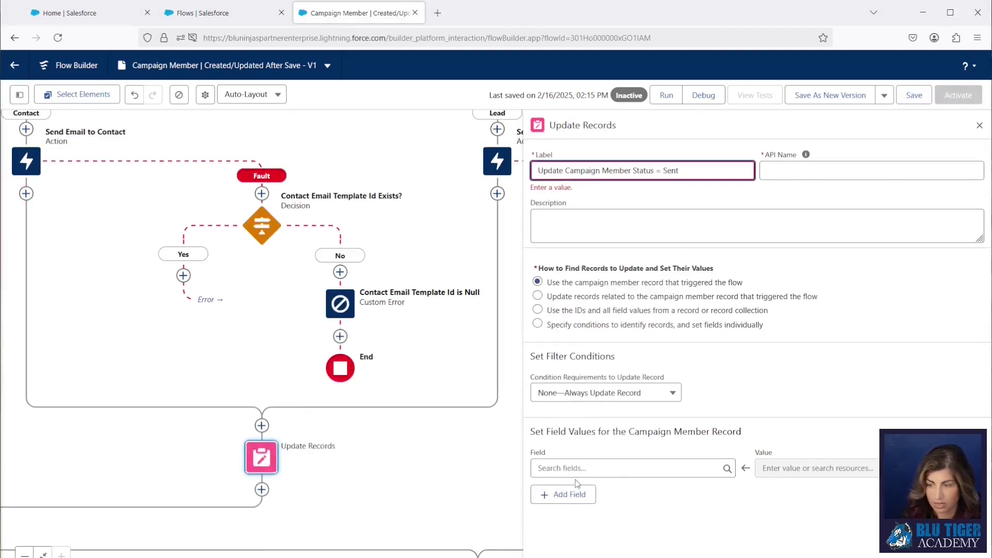
Set the Campaign Member record's Status field to Sent in the update element
click(575, 466)
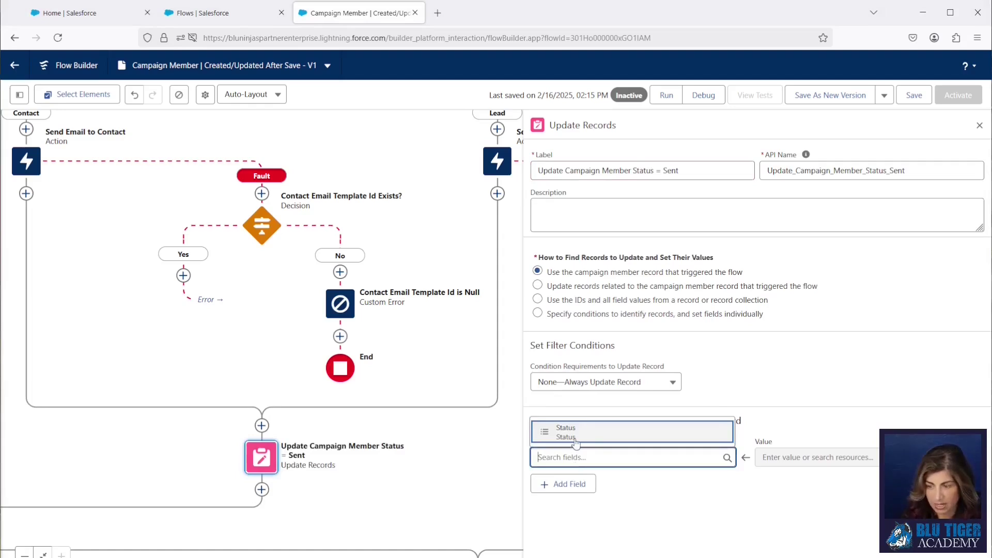
click(575, 441)
key(Tab)
text(Sent)
key(Return)
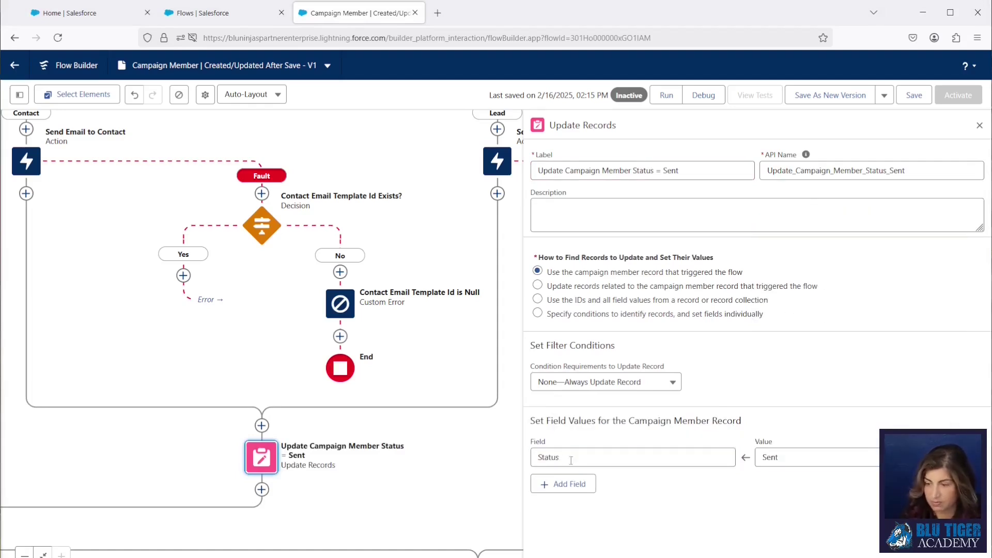
click(465, 393)
Add an End element after "Update Campaign Member Status = Email Not Sent"
scroll(150, 315, down, 5)
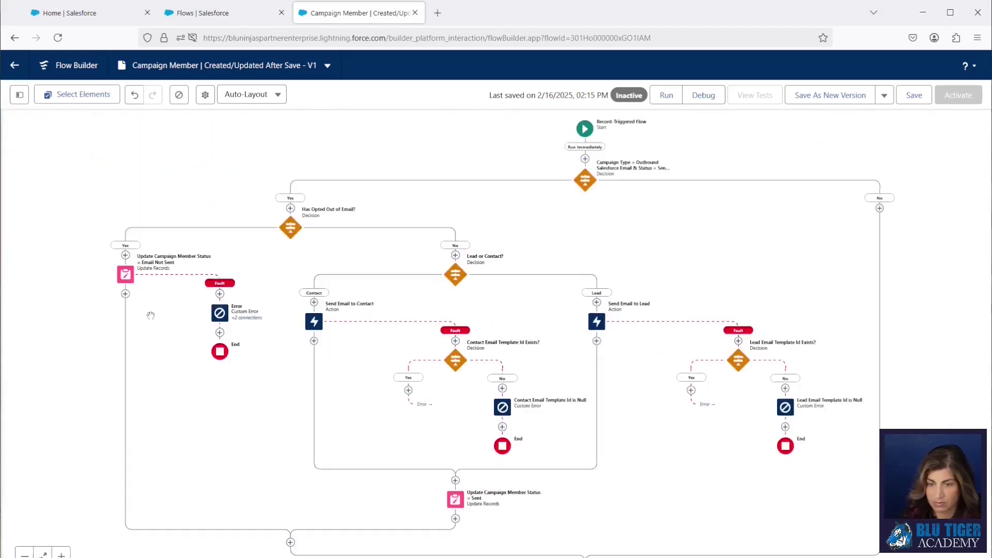
scroll(125, 292, up, 2)
click(126, 297)
scroll(124, 429, down, 1)
scroll(124, 429, down, 4)
click(118, 434)
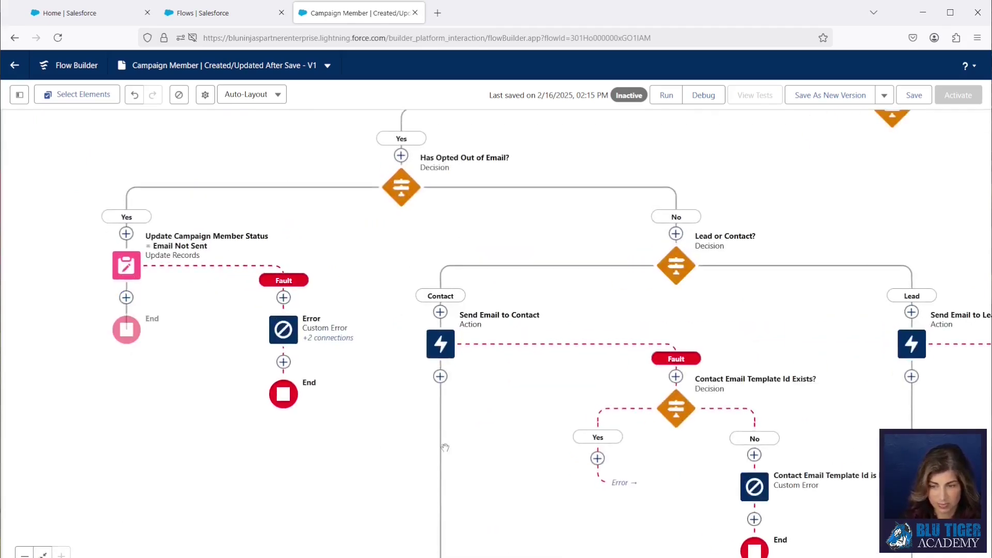
Add an End element on the No path of the first campaign type and status decision
drag(576, 521, 190, 285)
scroll(911, 320, right, 3)
scroll(911, 320, up, 6)
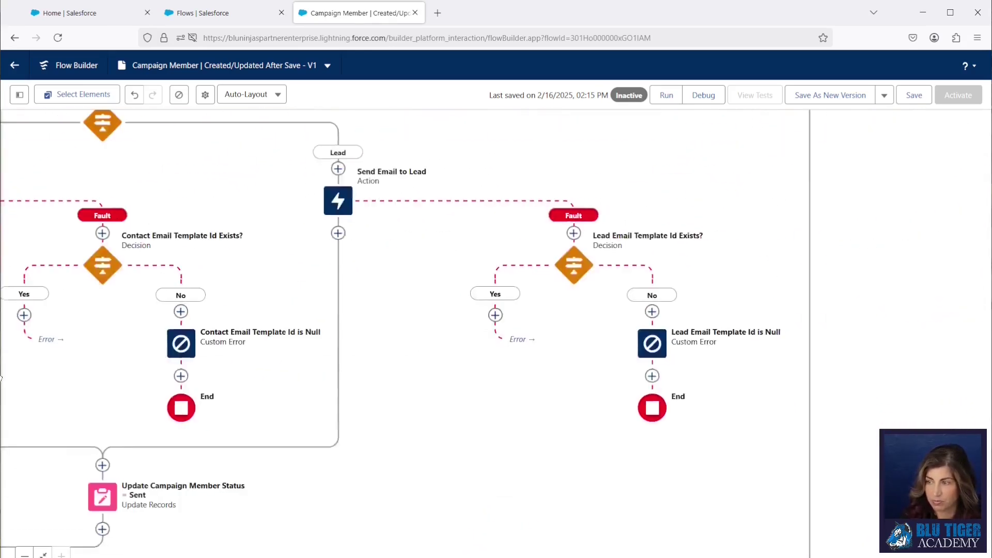
click(821, 253)
scroll(803, 389, down, 5)
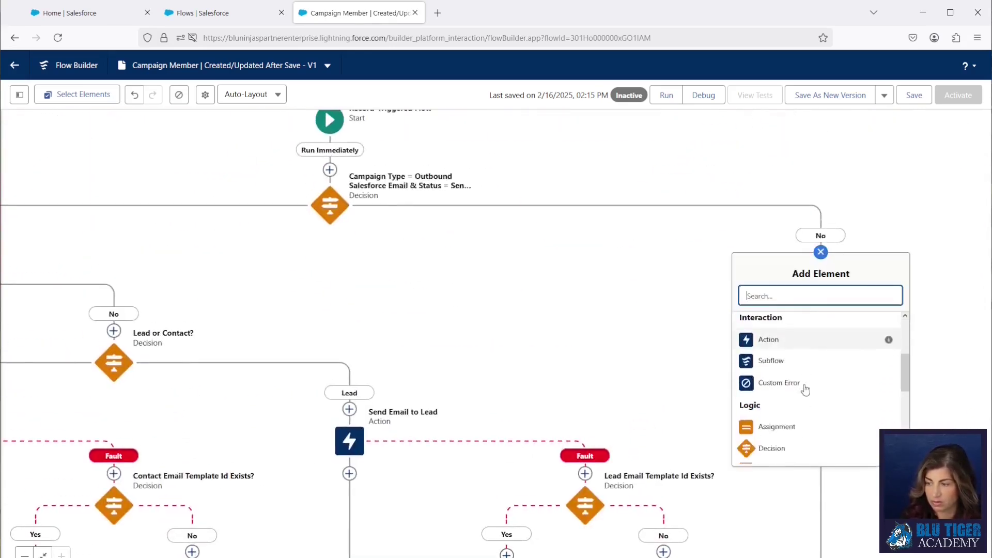
click(804, 386)
scroll(652, 394, down, 5)
scroll(652, 395, left, 4)
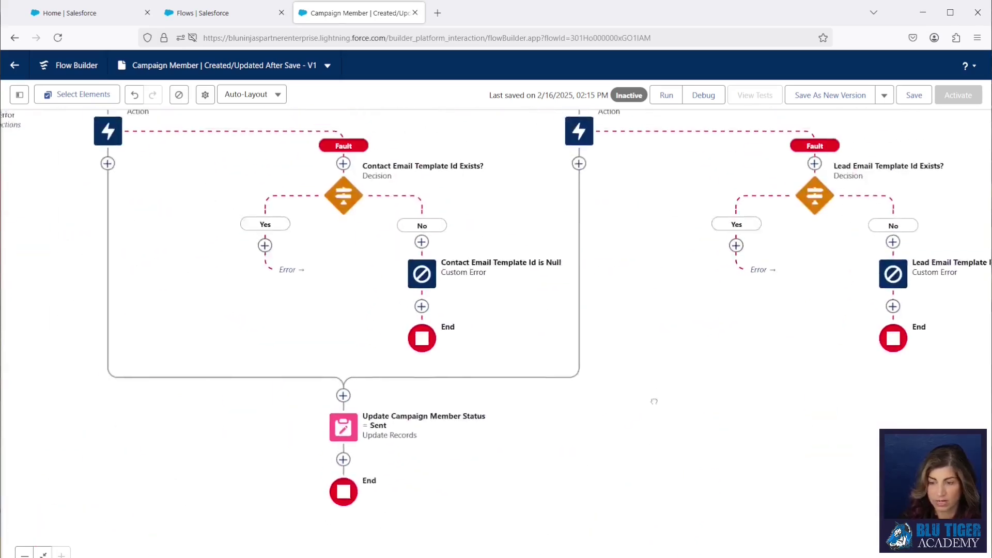
Save the completed flow and activate it
scroll(652, 395, up, 1)
click(912, 102)
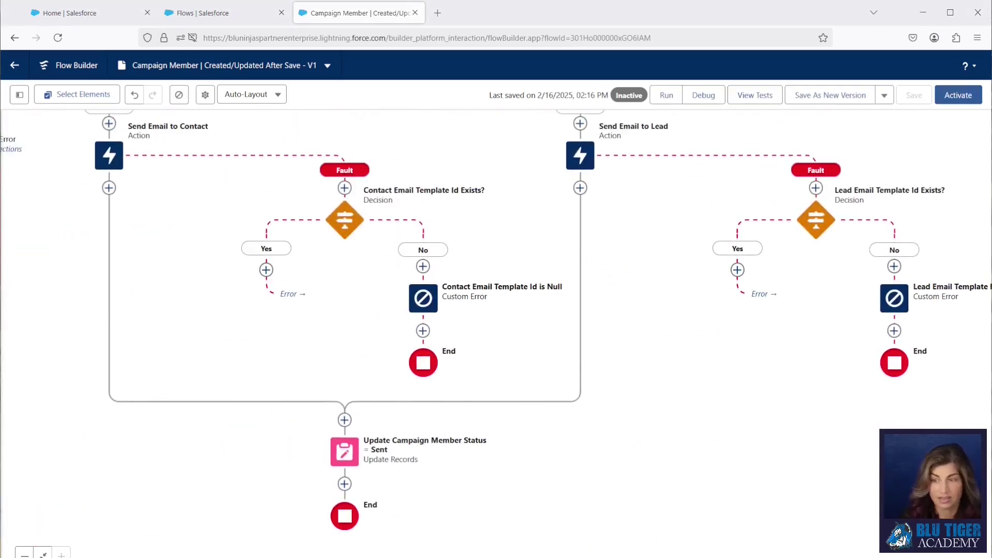
click(956, 98)
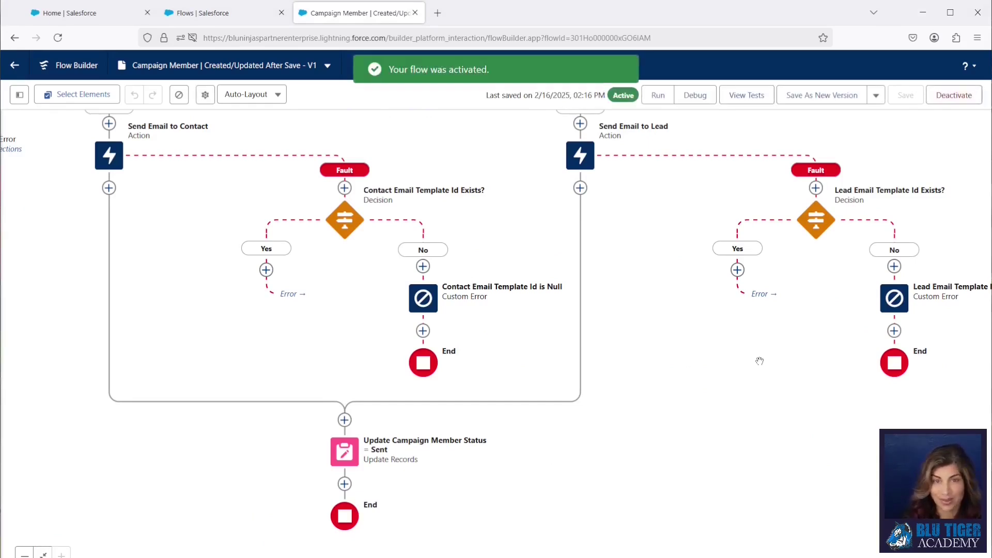
Switch to the Salesforce home page and open the Campaign Member Status Walloper app
click(76, 14)
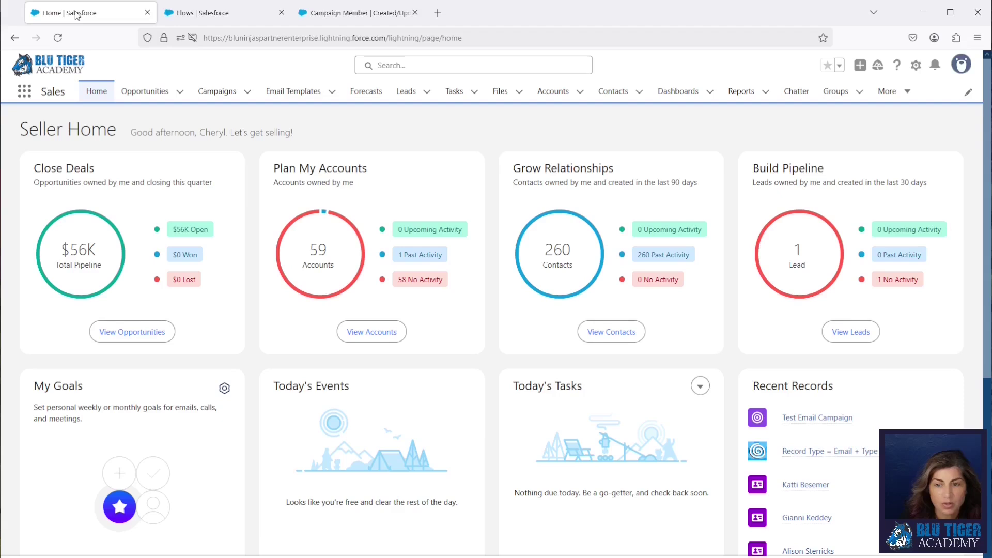
click(24, 96)
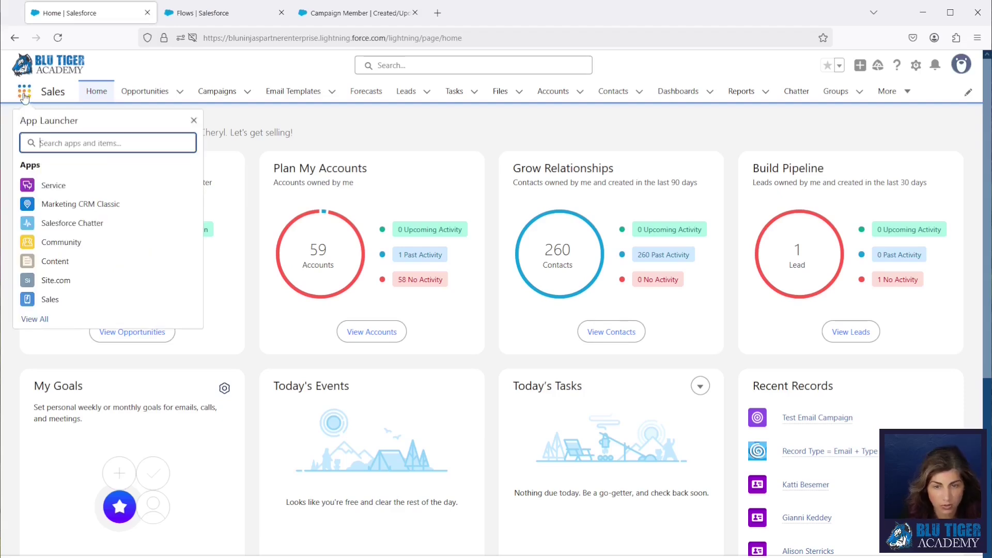
text(campaign)
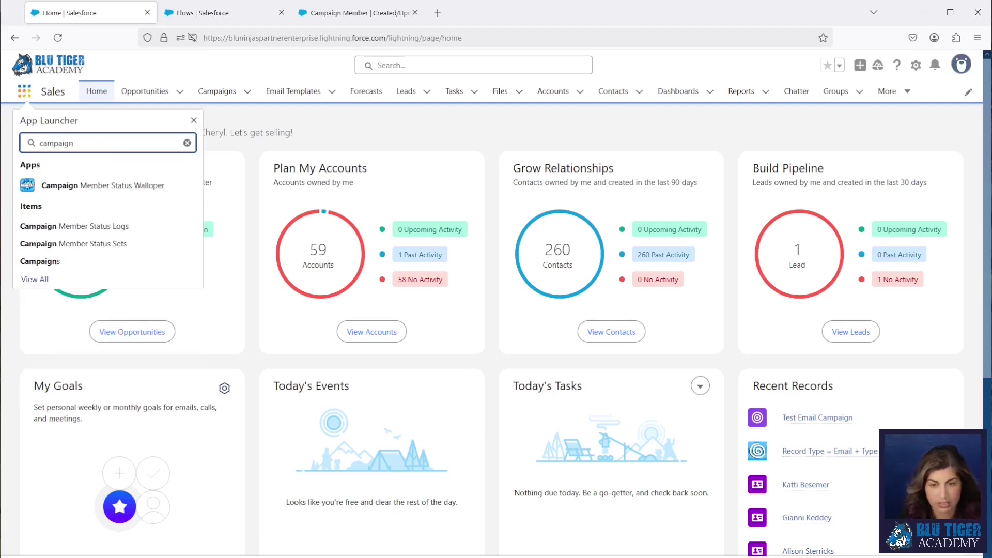
click(82, 186)
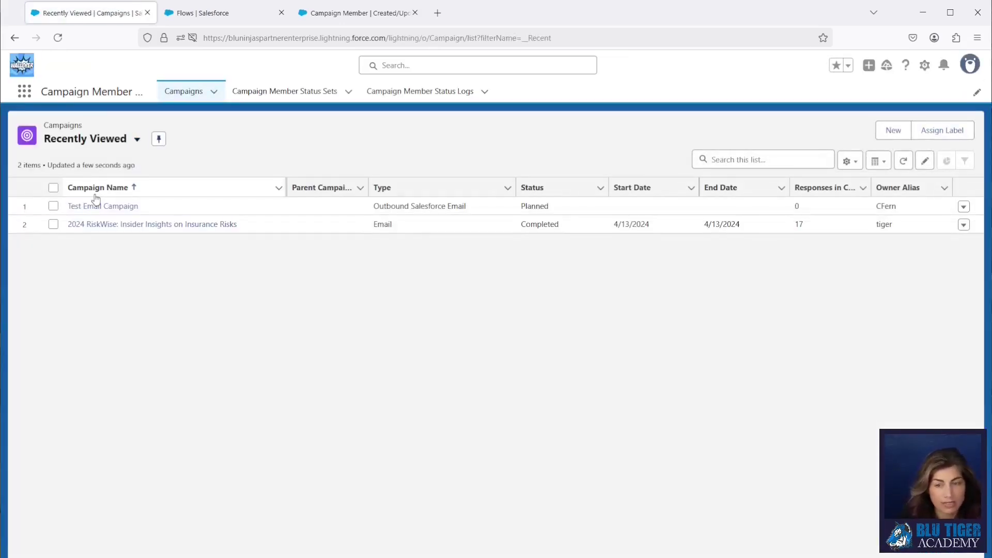
Open the status set "Record Type = Email + Type = Email, Outbound Salesforce Email" and examine its record types
click(260, 94)
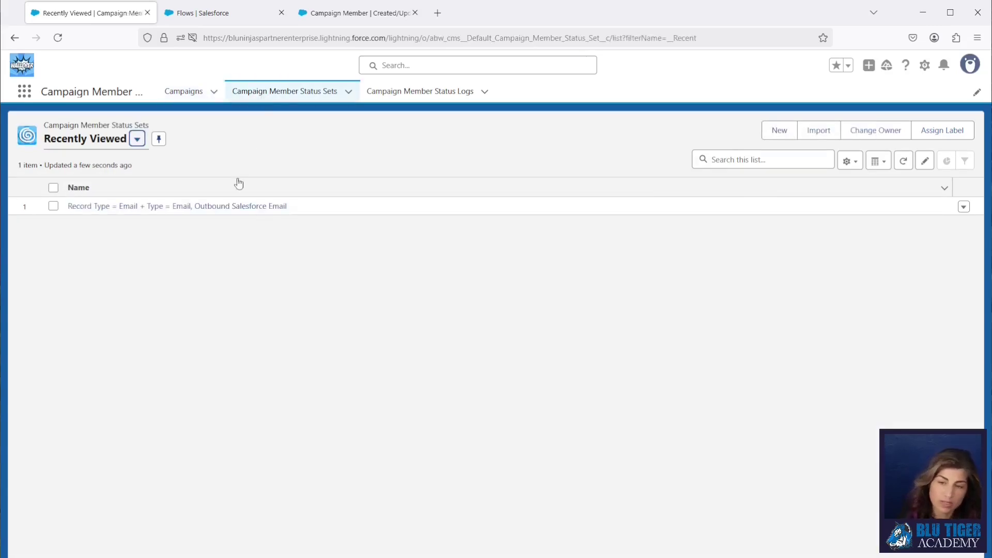
click(223, 207)
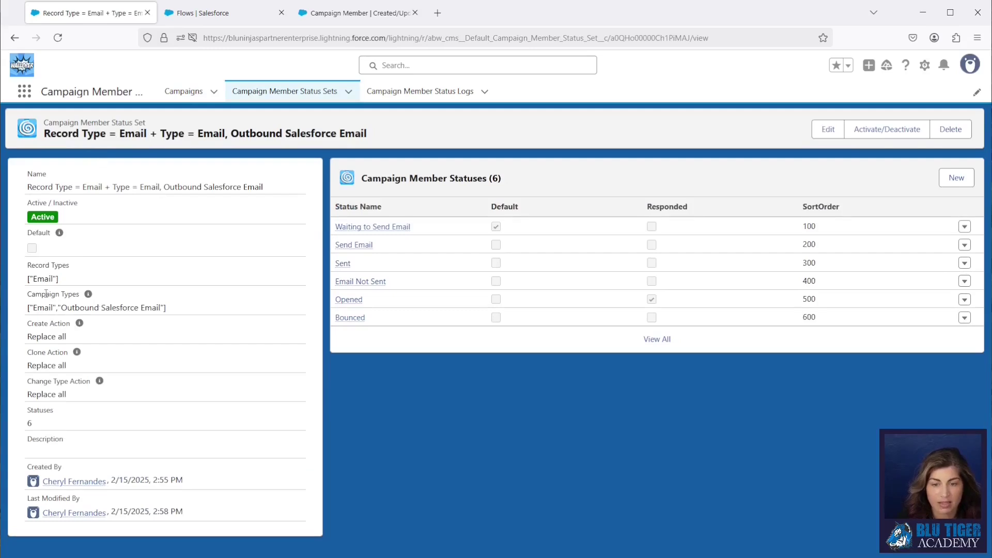
double_click(35, 280)
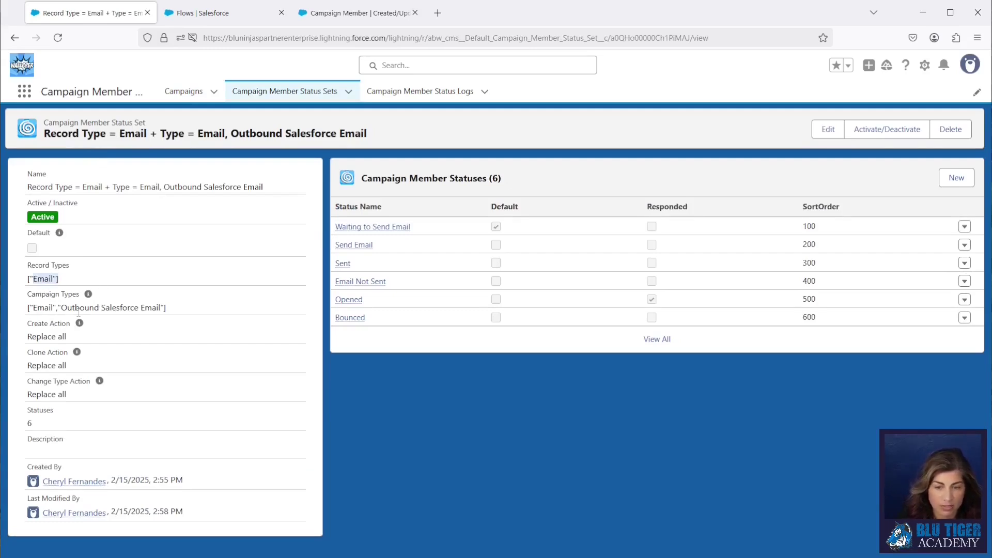
Examine the status set's campaign types and open the campaigns list in the Sales app
drag(63, 311, 178, 314)
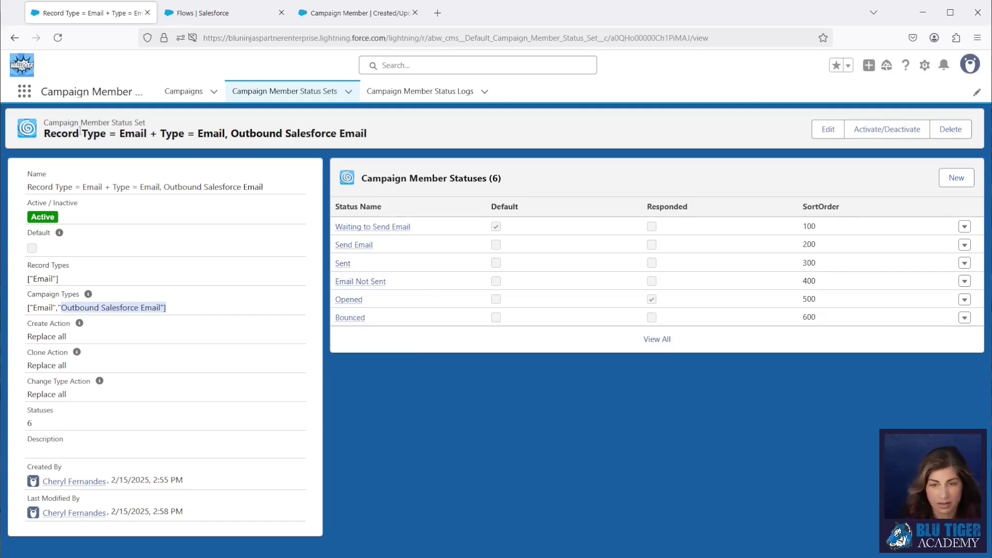
click(25, 93)
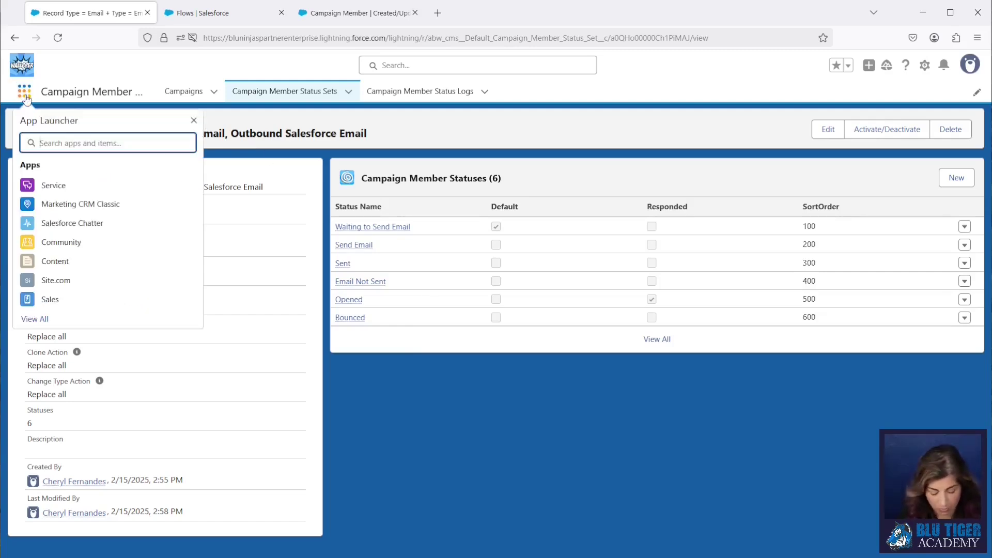
text(sales)
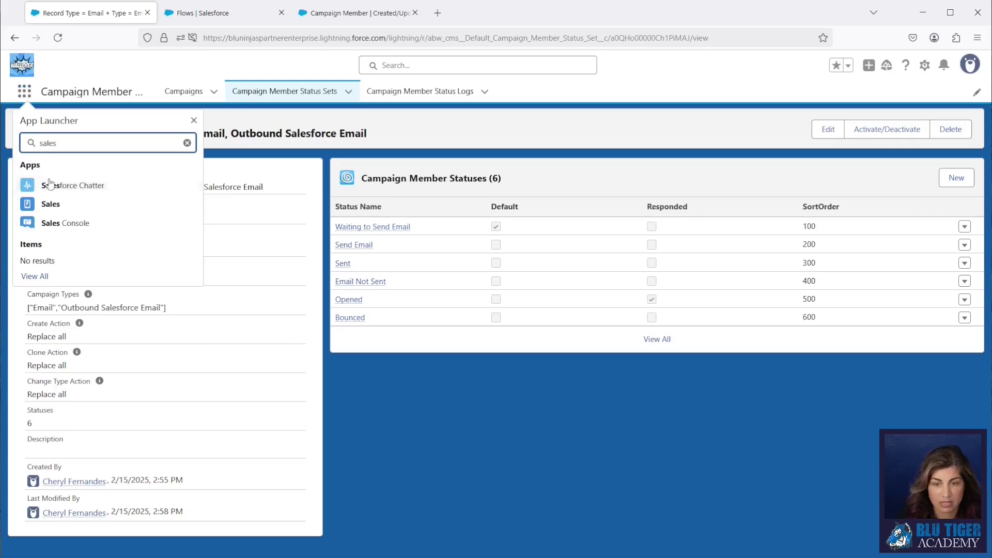
click(51, 204)
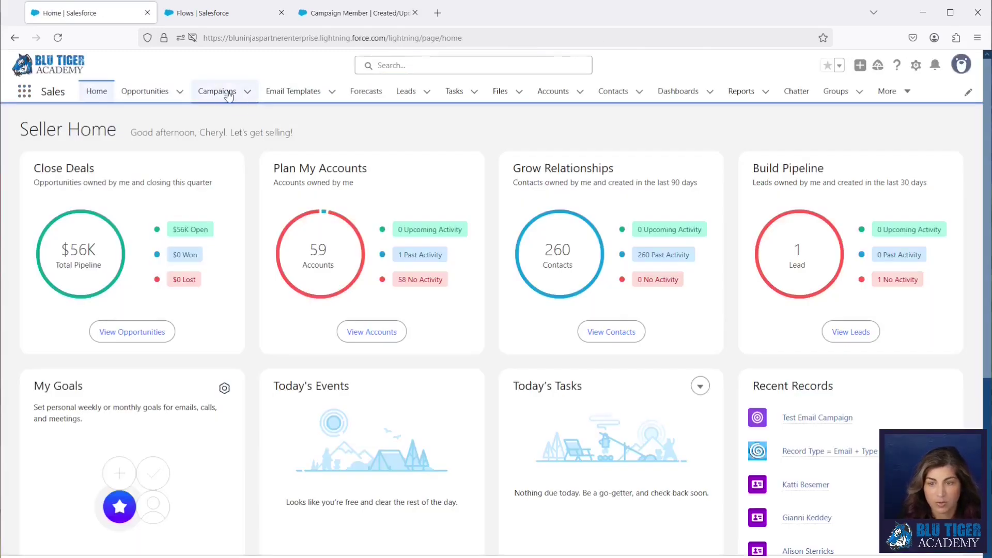
click(227, 92)
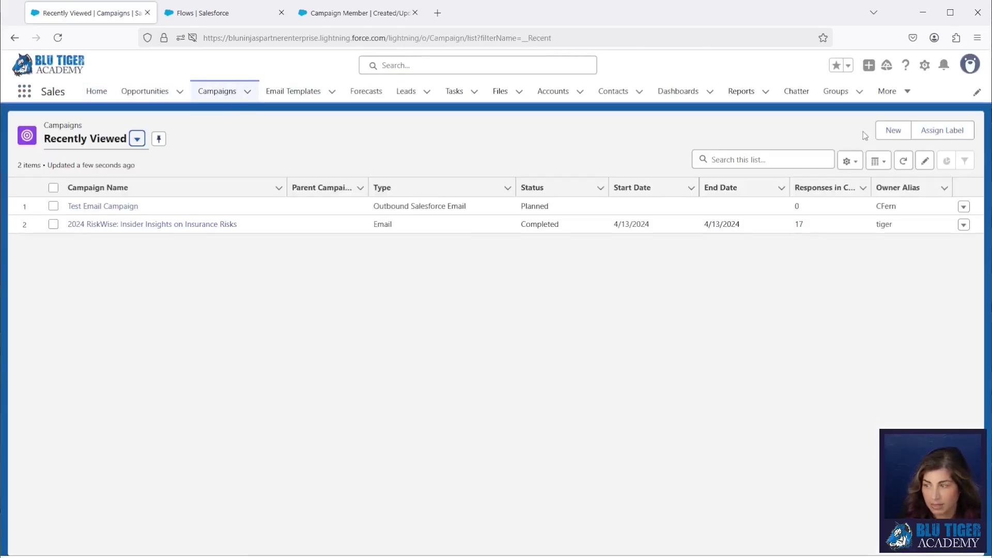
Create an active campaign of record type Email named "2025 Important Update Regarding Your Account Email" with type Outbound Salesforce Email
click(893, 130)
click(714, 379)
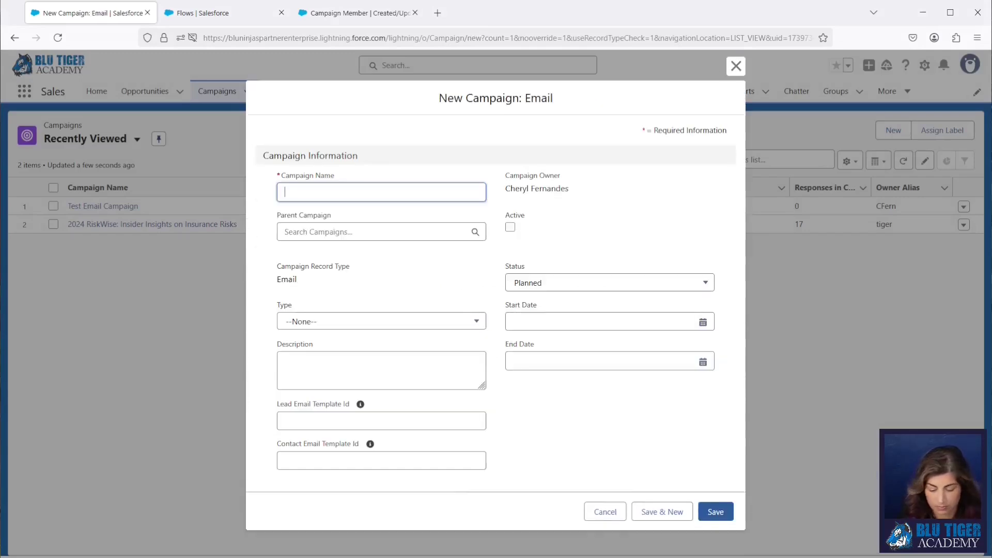
text(2025 Important Update Regarding Your Account Email)
click(510, 228)
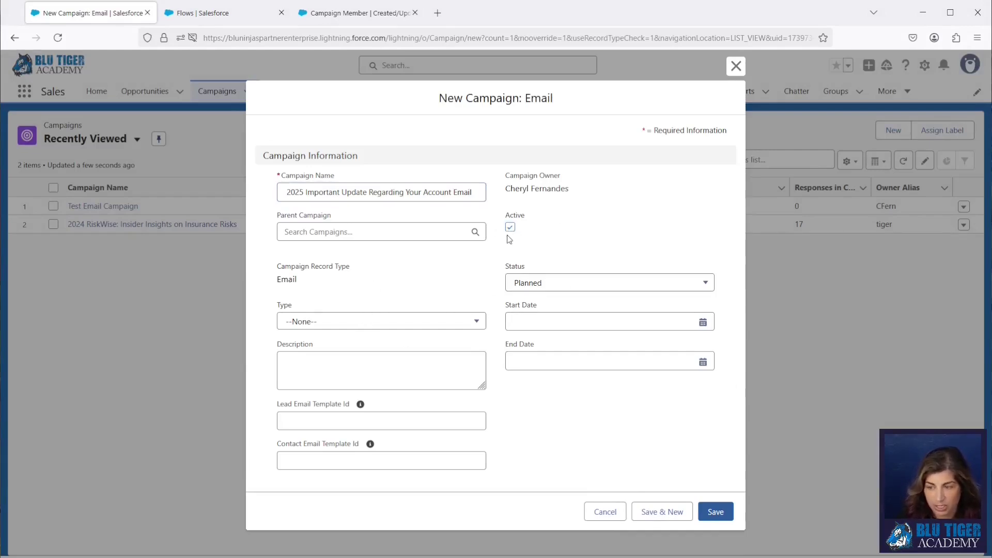
click(359, 321)
click(355, 385)
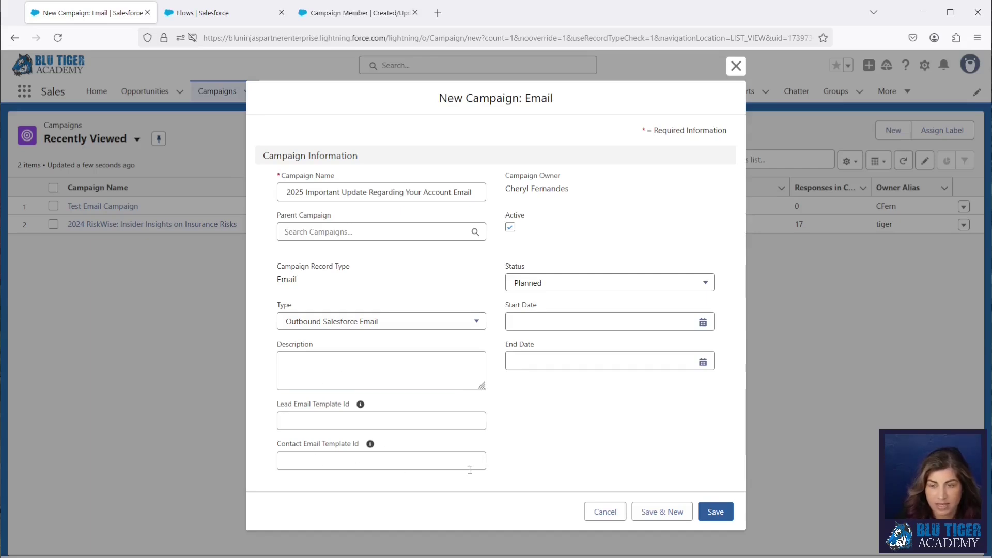
click(715, 512)
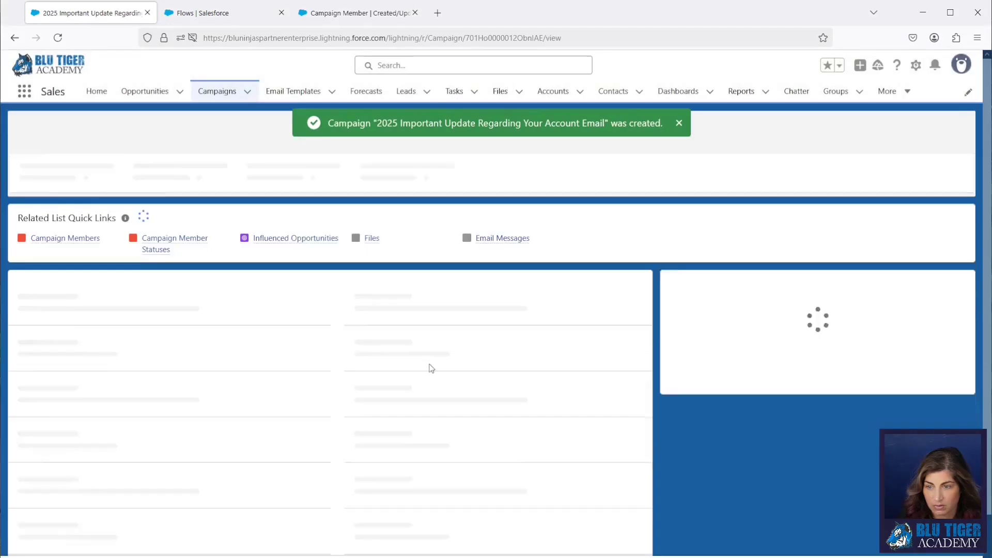
Open the email template "2025 Important Update Regarding Your Account with Fake Marketing Agency" in a new browser tab and copy its record ID from the URL
right_click(292, 93)
click(320, 102)
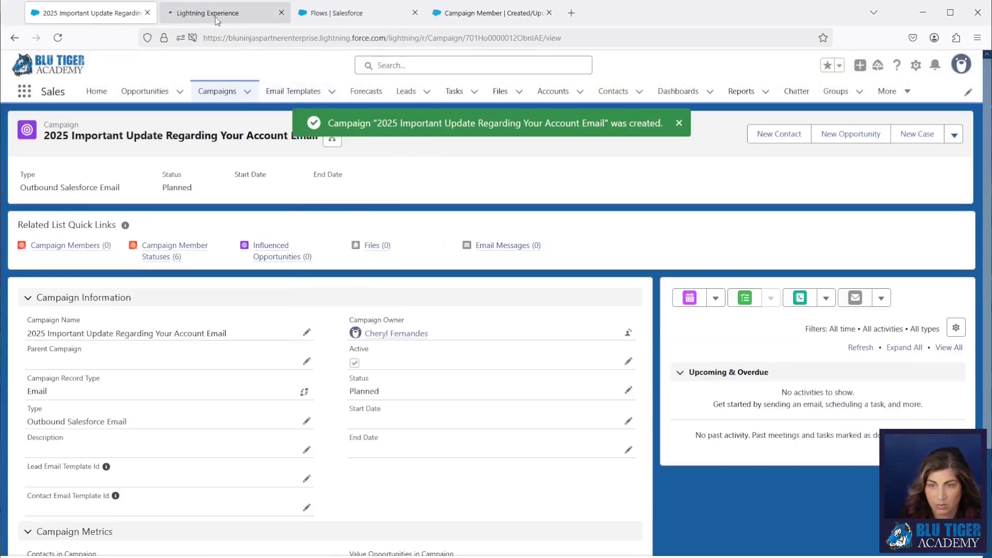
click(217, 15)
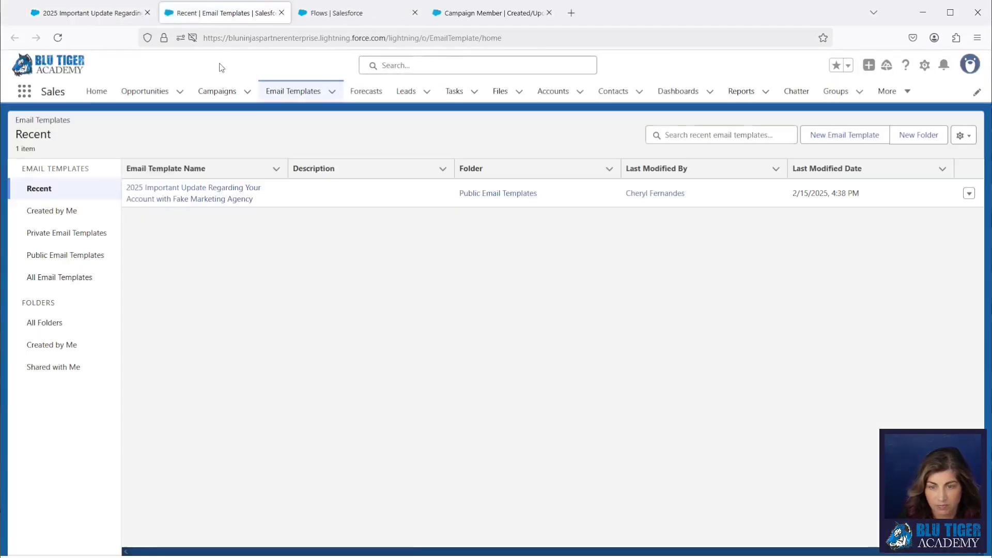
click(188, 200)
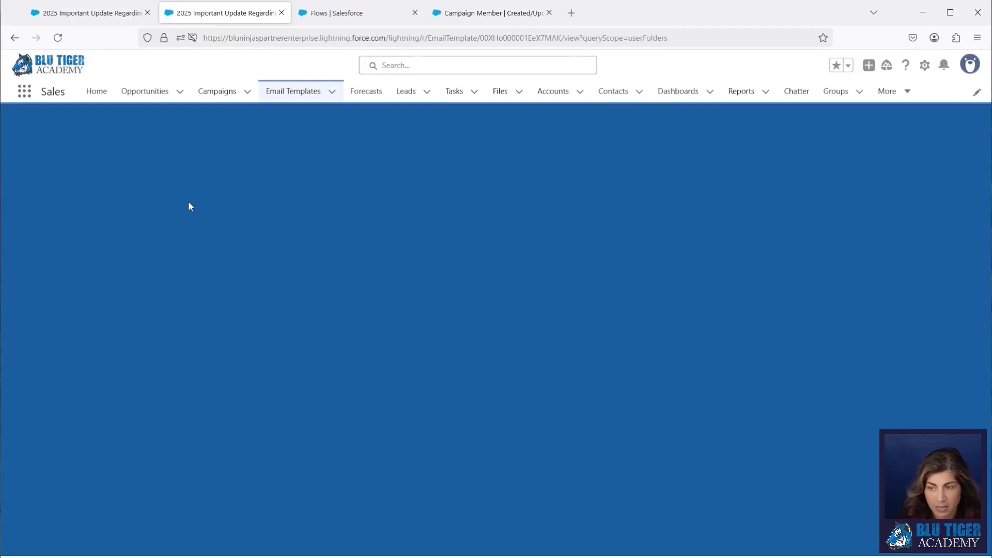
double_click(533, 39)
key(ctrl+c)
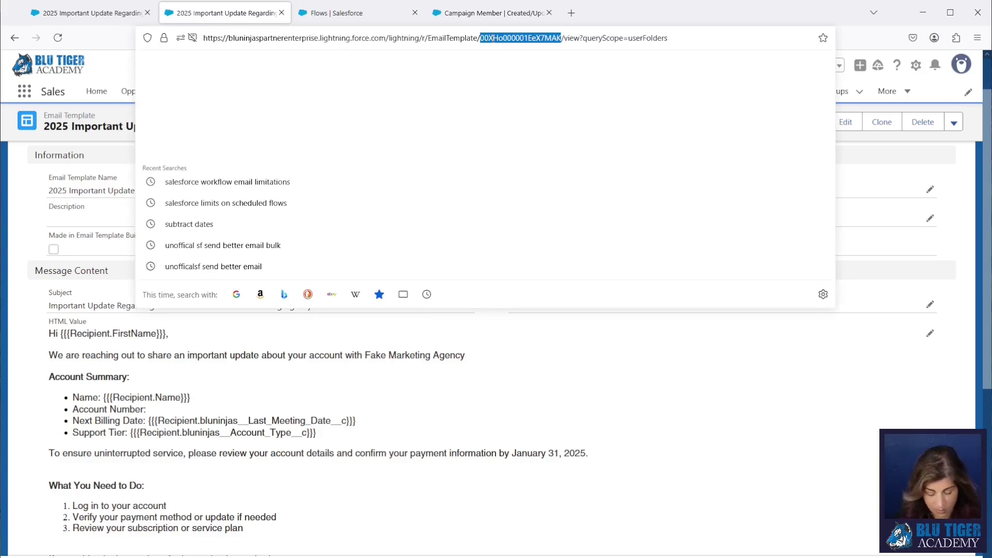
Set the campaign's Lead Email Template Id and Contact Email Template Id to the copied ID 00XHo000001EeX7MAK and save
click(91, 12)
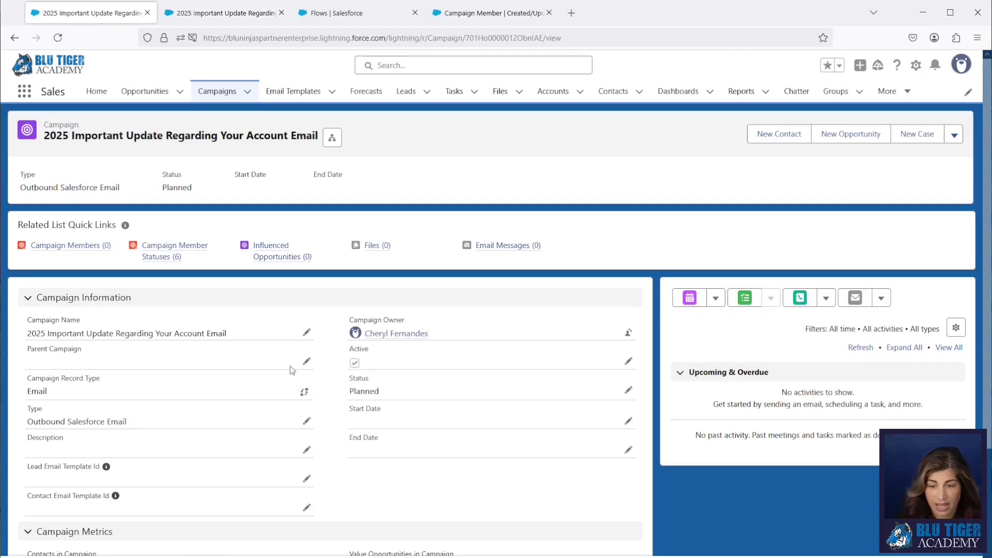
click(307, 479)
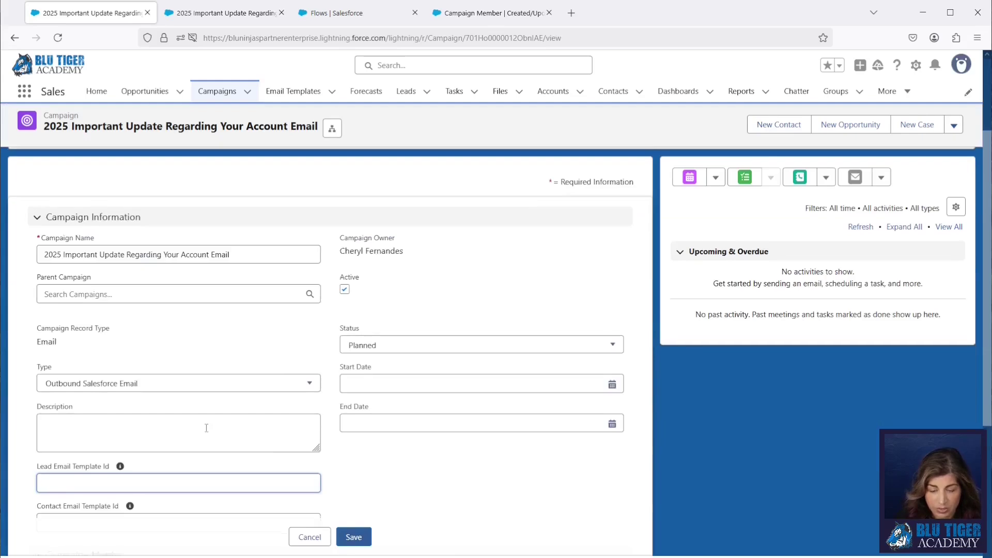
scroll(206, 428, down, 1)
click(156, 465)
key(ctrl+v)
click(95, 417)
key(ctrl+v)
click(354, 537)
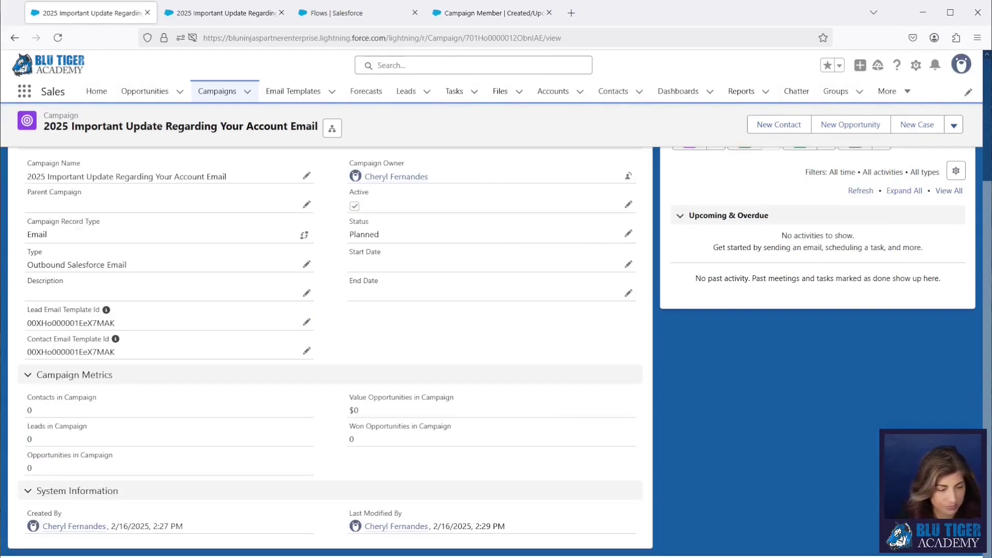
Examine the new campaign's member statuses, checking the Waiting to Send Email entry
scroll(221, 407, up, 3)
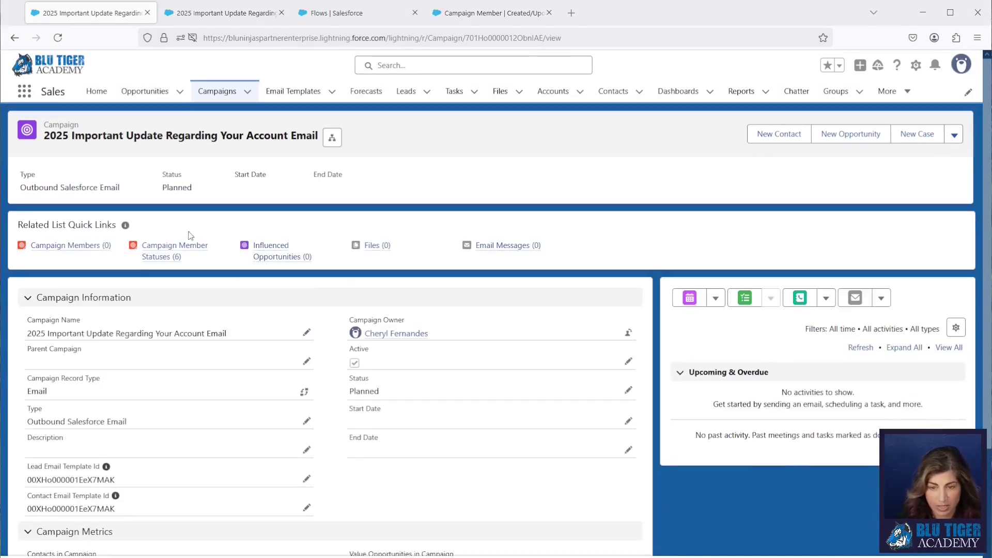
mouse_move(175, 251)
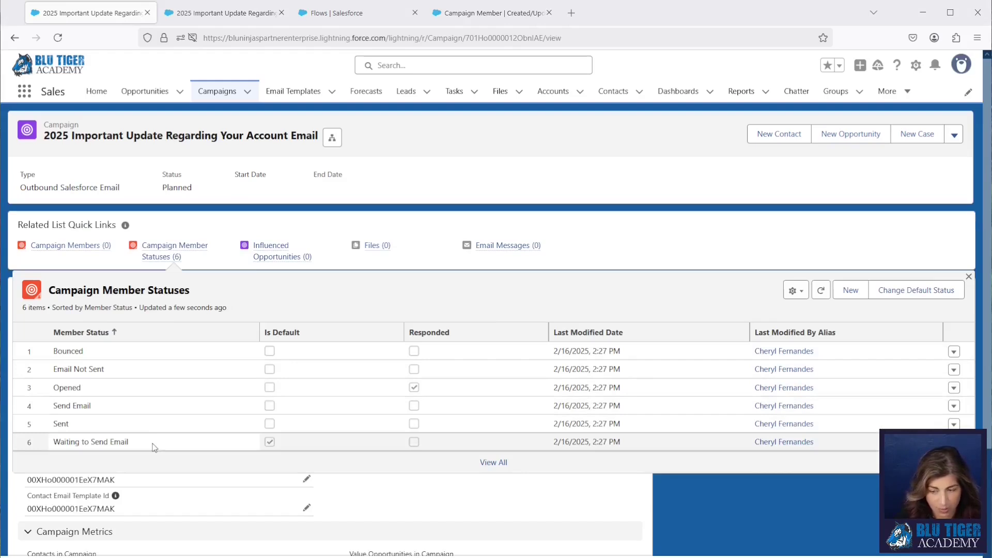
drag(154, 447, 53, 448)
double_click(176, 448)
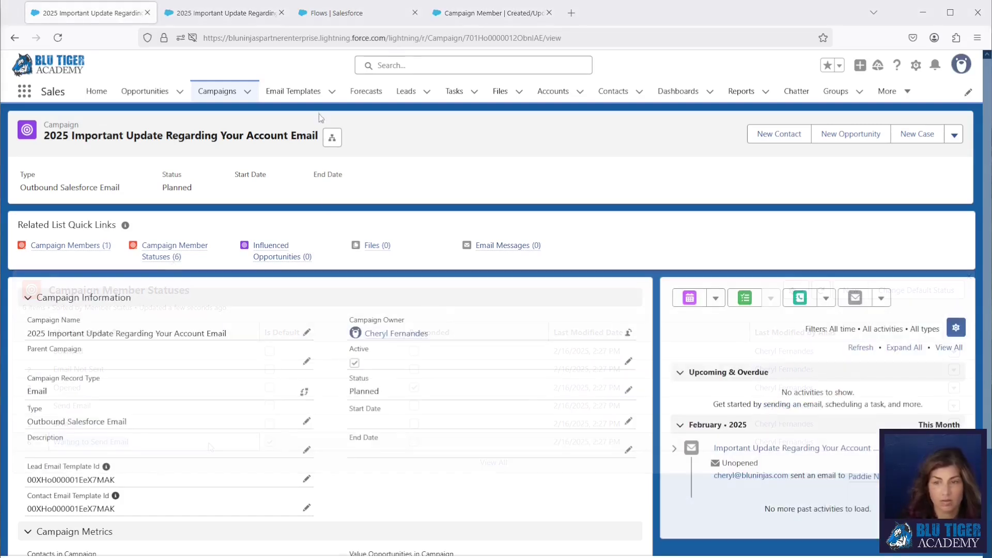
Open the recently viewed Budget/Accounting Analyst II contact in a new browser tab and check its Email Opt Out field
right_click(629, 91)
click(644, 101)
click(220, 13)
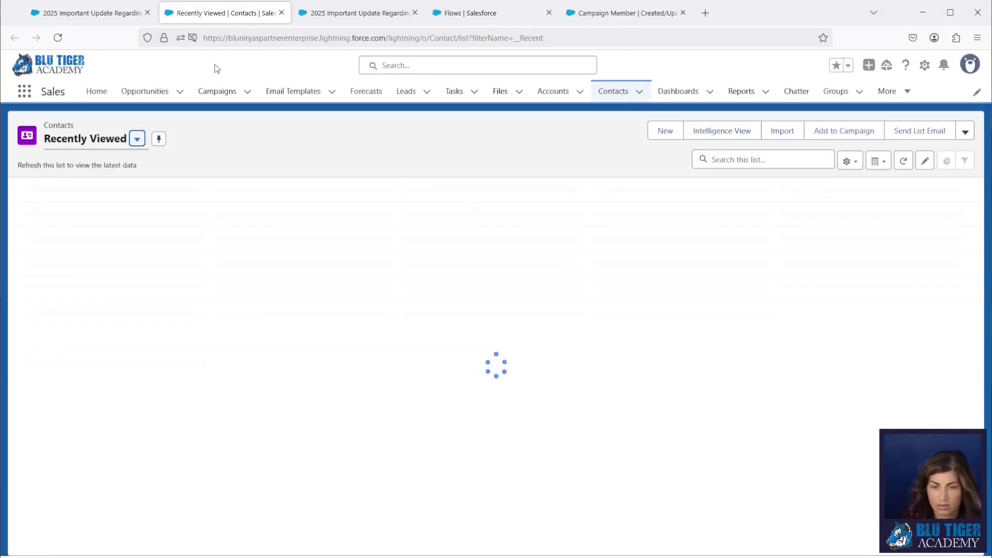
click(94, 226)
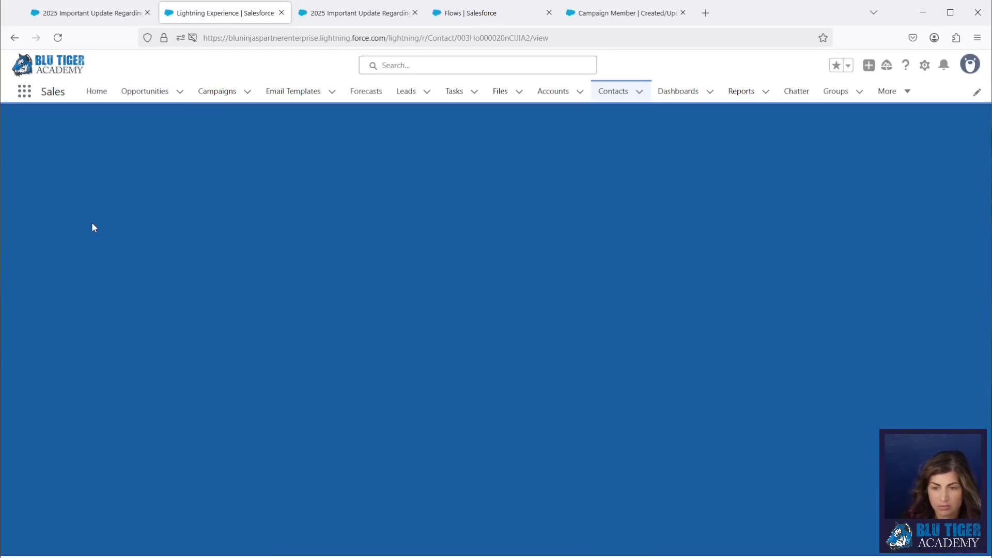
drag(28, 422, 76, 422)
Add the Budget/Accounting Analyst II contact to the campaign "2025 Important Update Regarding Your Account Email" with status Send Email
mouse_move(419, 244)
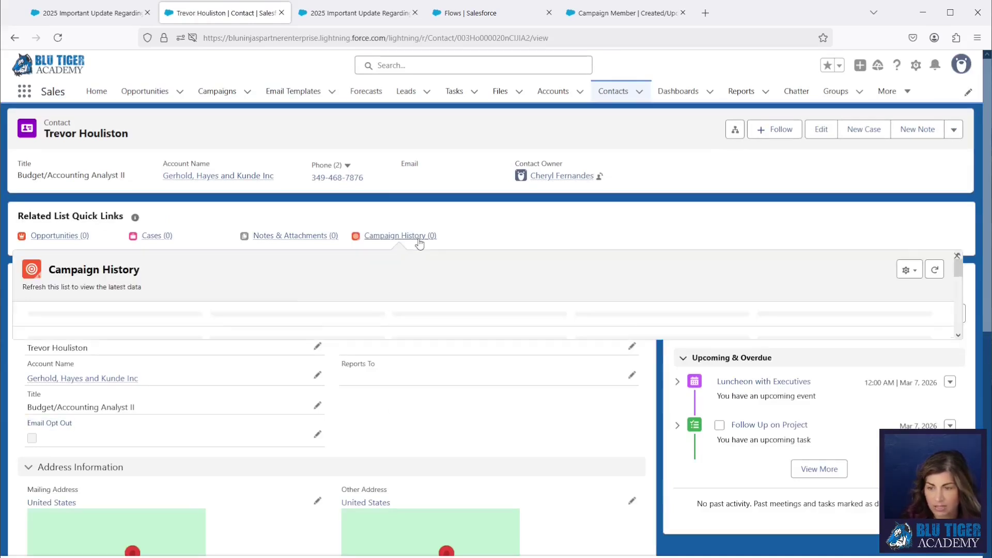
click(911, 279)
click(501, 297)
click(436, 336)
click(649, 354)
click(436, 311)
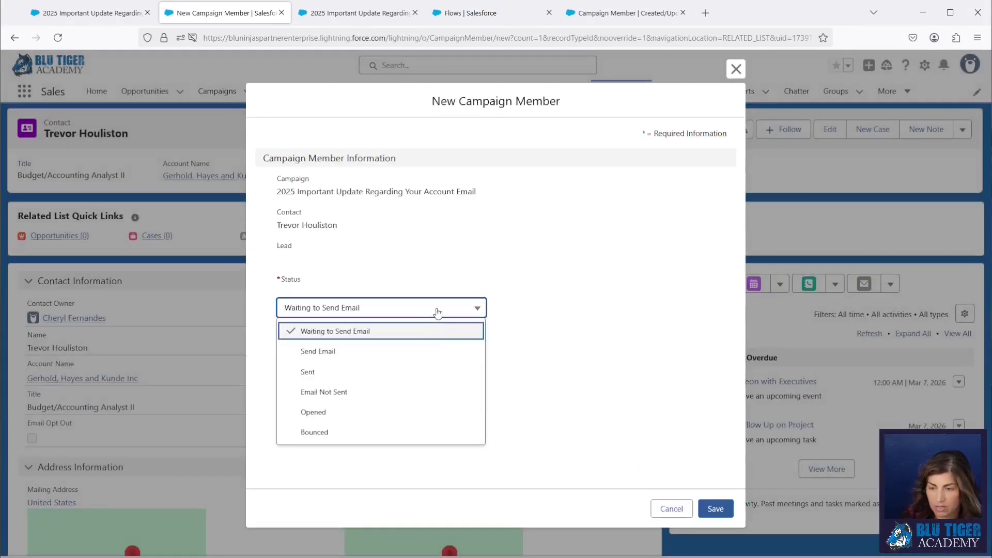
click(428, 349)
click(715, 509)
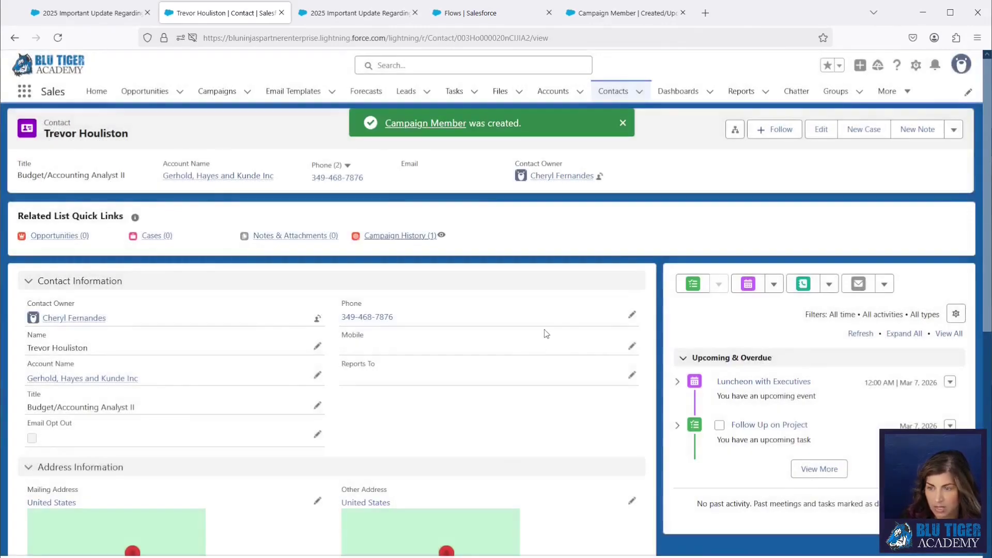
Refresh the contact's activity timeline and check the member status in its campaign history
click(860, 334)
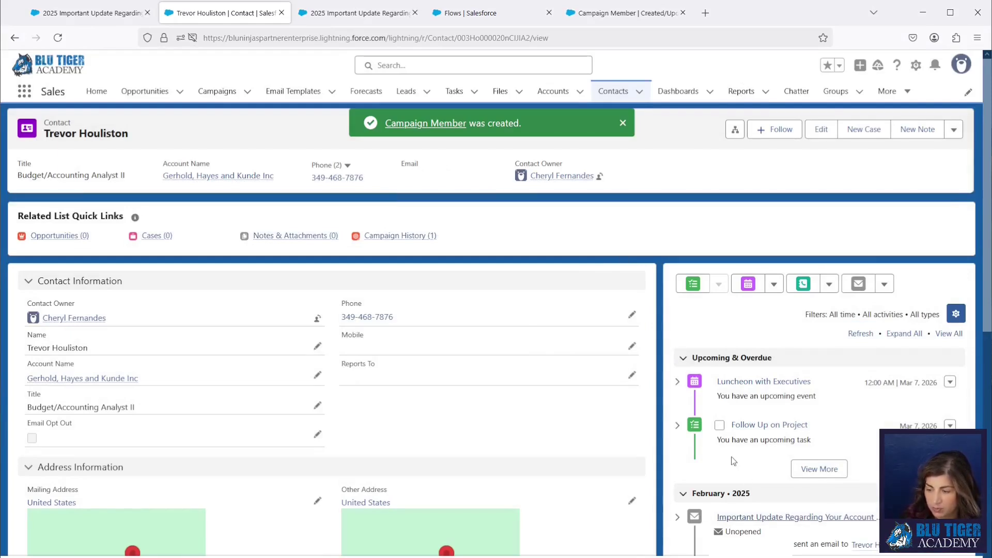
mouse_move(406, 237)
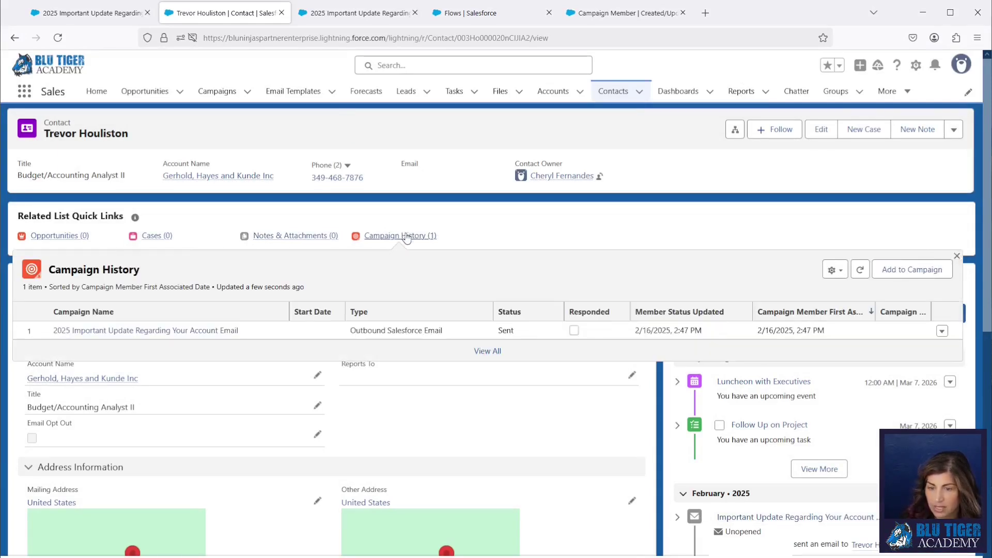
drag(519, 330, 495, 333)
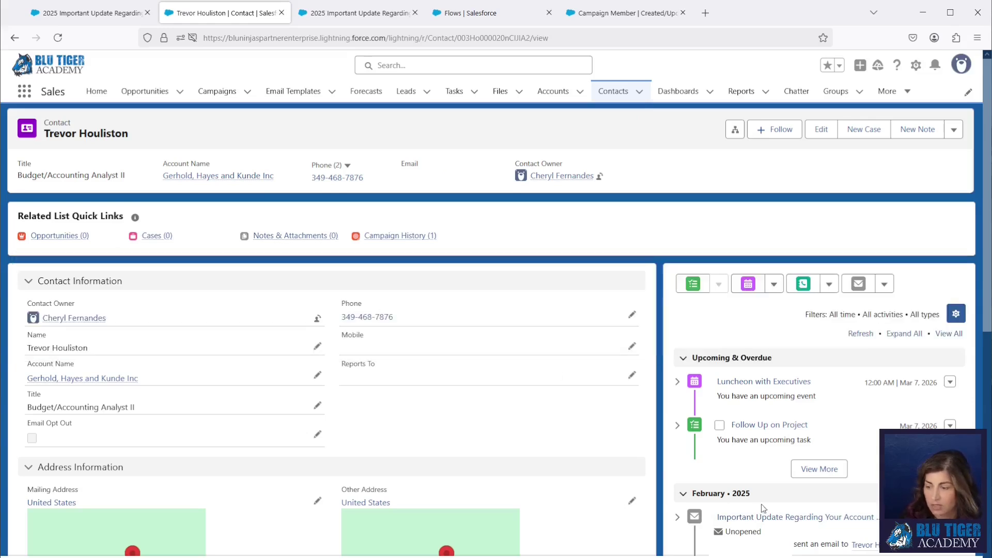
Open the recently viewed Financial Analyst contact and check its Email Opt Out field
click(607, 97)
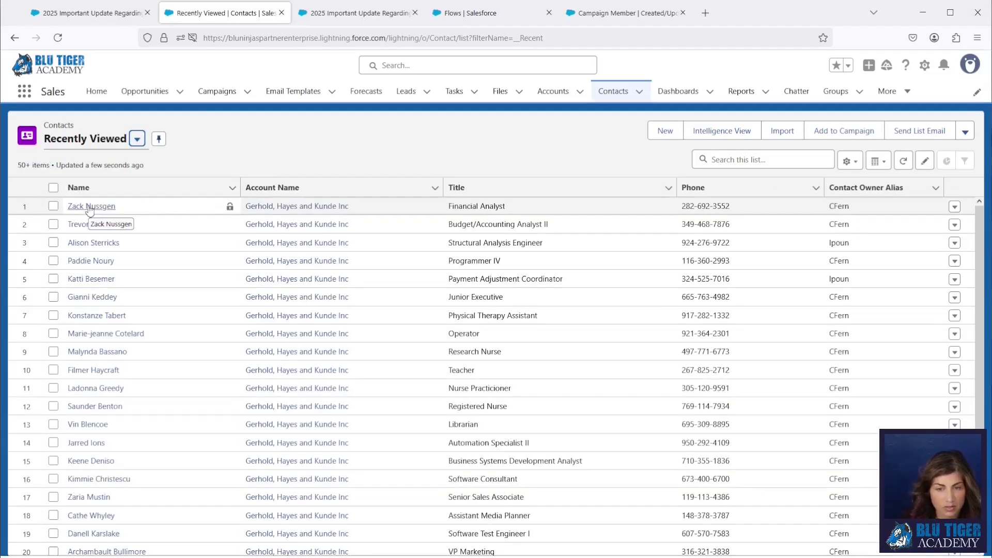
click(89, 206)
drag(82, 430, 26, 425)
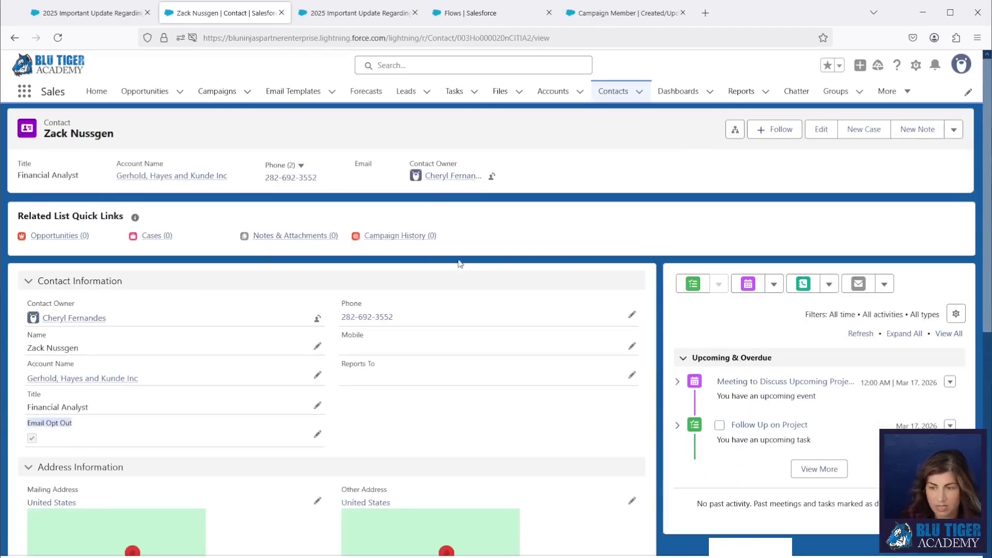
Add the Financial Analyst contact to "2025 Important Update Regarding Your Account Email" with status Send Email and check the member status in its campaign history
mouse_move(403, 238)
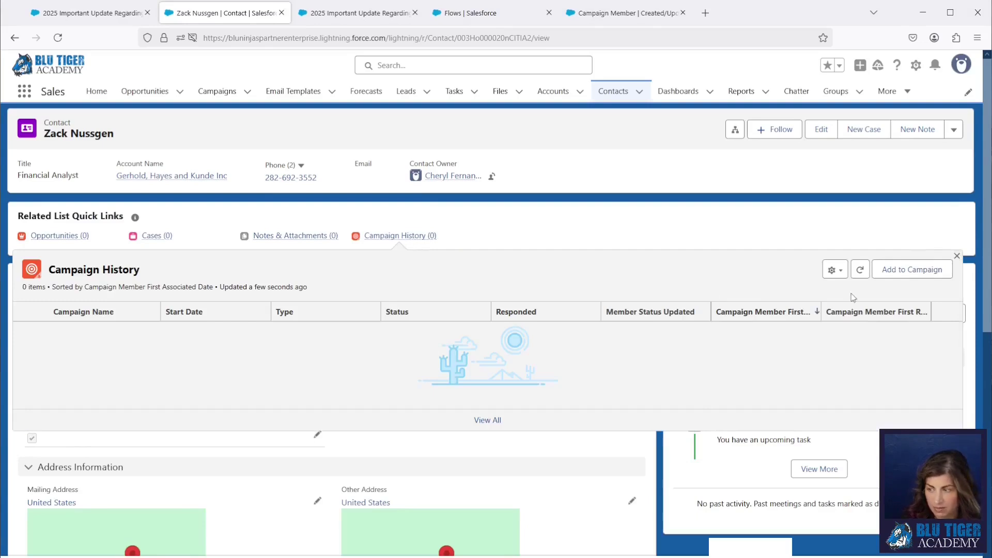
click(912, 270)
click(465, 305)
click(465, 331)
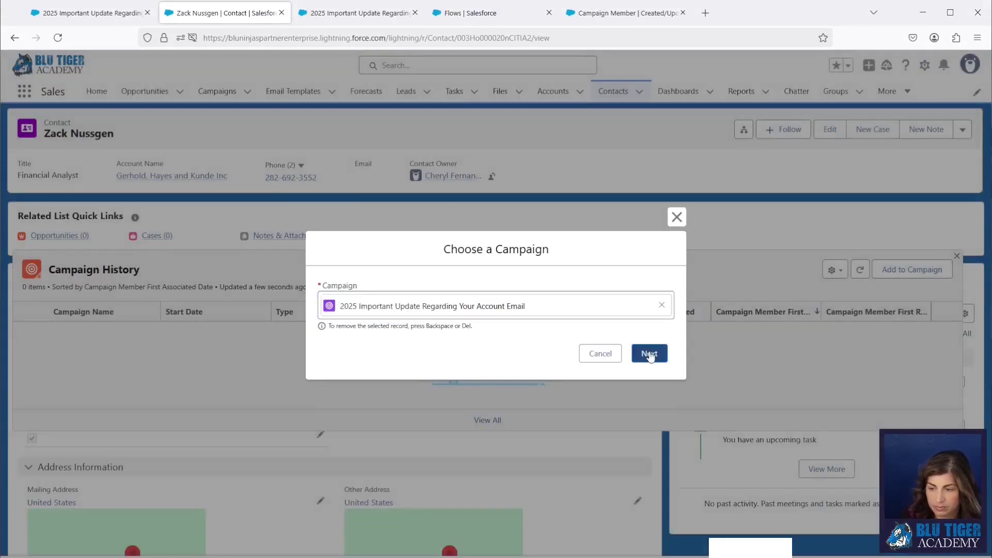
click(649, 354)
click(389, 310)
click(315, 351)
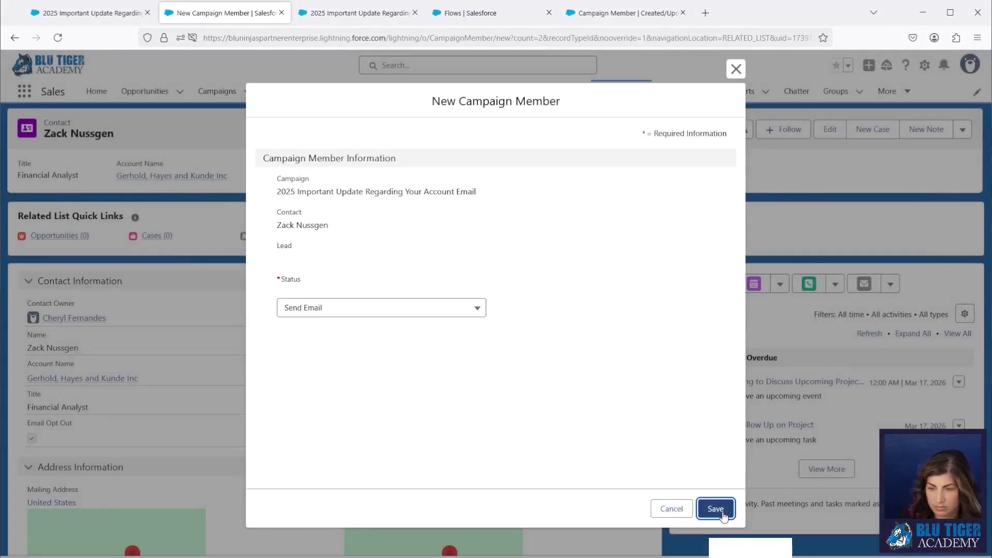
click(722, 513)
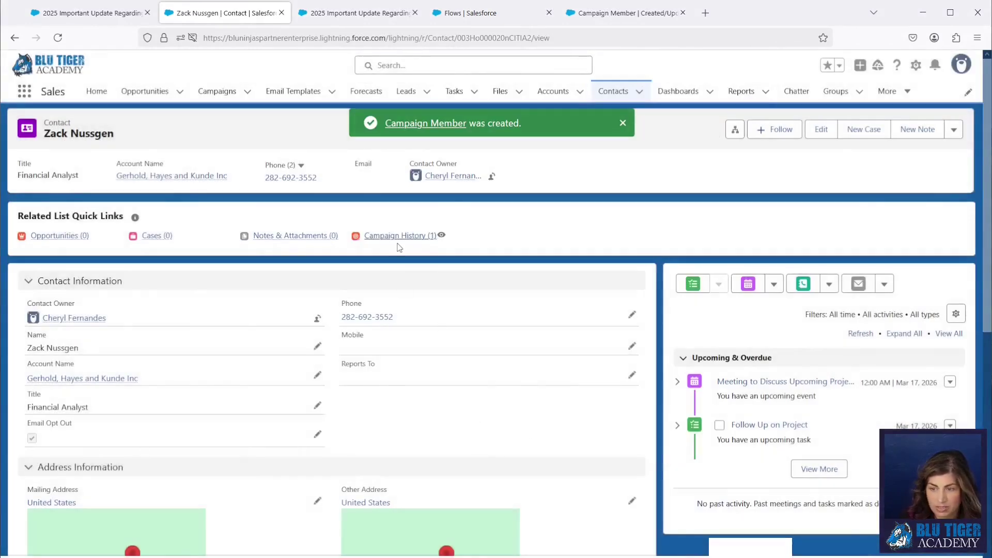
mouse_move(397, 239)
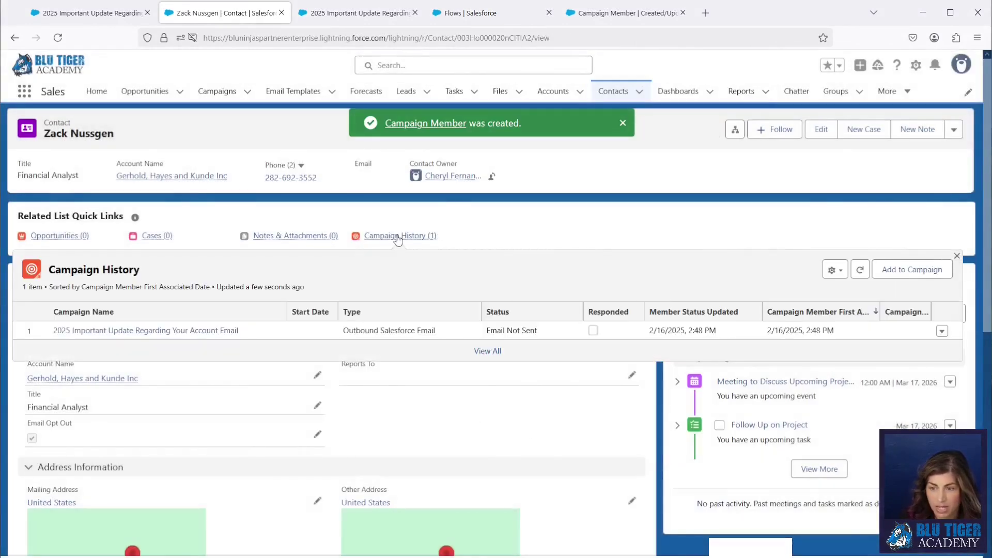
triple_click(516, 332)
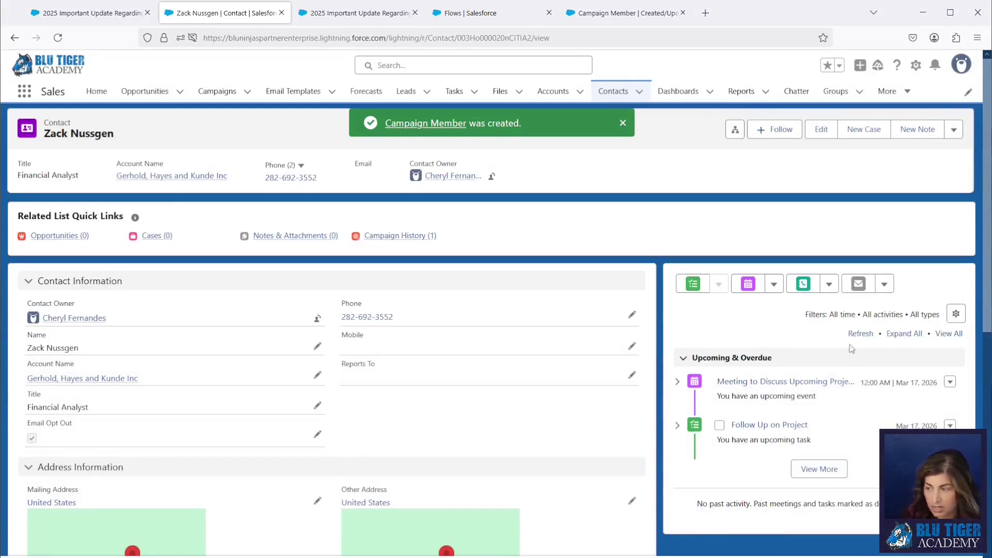
Refresh the Financial Analyst contact's activity timeline and open the Librarian contact at Gerhold, Hayes and Kunde Inc
click(861, 334)
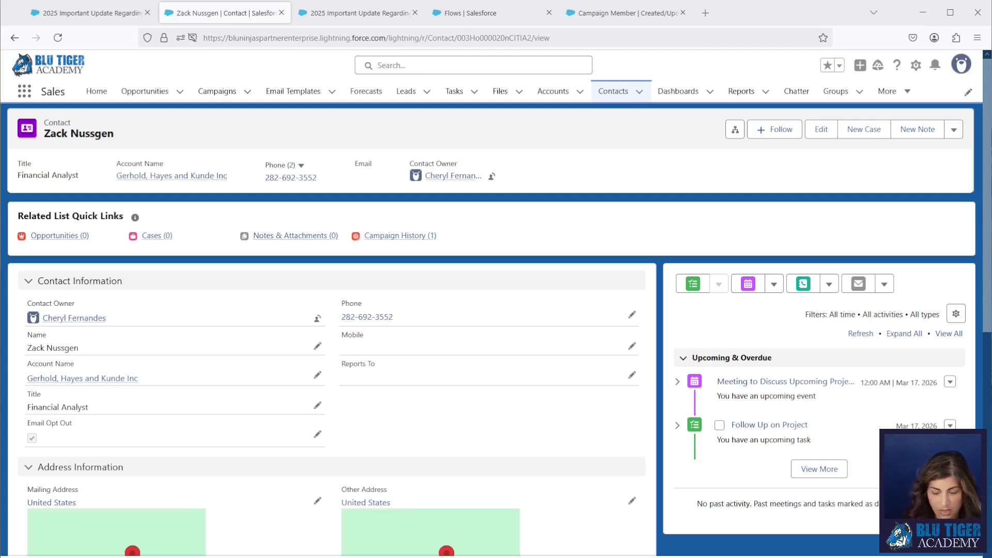
click(615, 91)
click(84, 207)
Add the Librarian contact to "2025 Important Update Regarding Your Account Email" with status Waiting to Send Email and check its campaign history and activity timeline
mouse_move(403, 238)
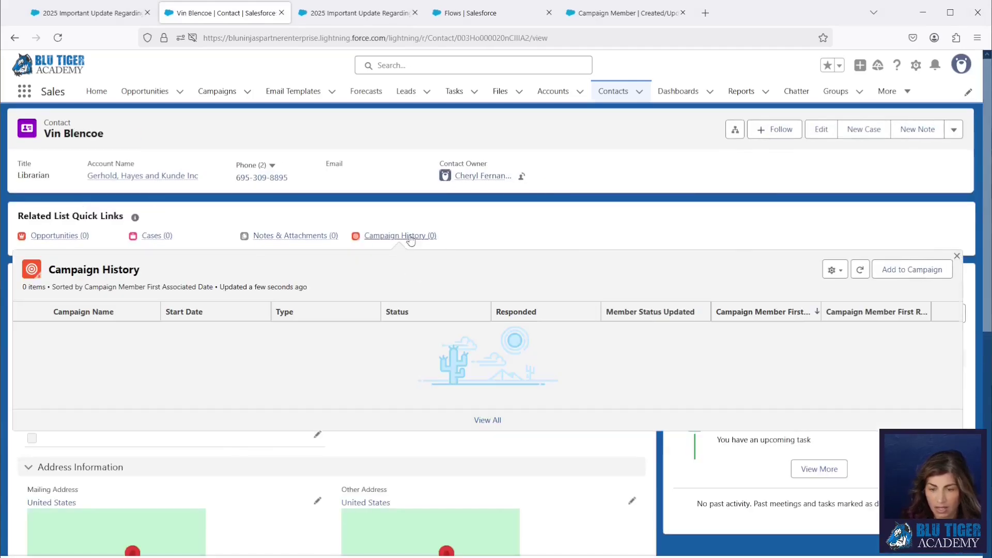
click(912, 269)
click(412, 309)
click(487, 335)
click(650, 353)
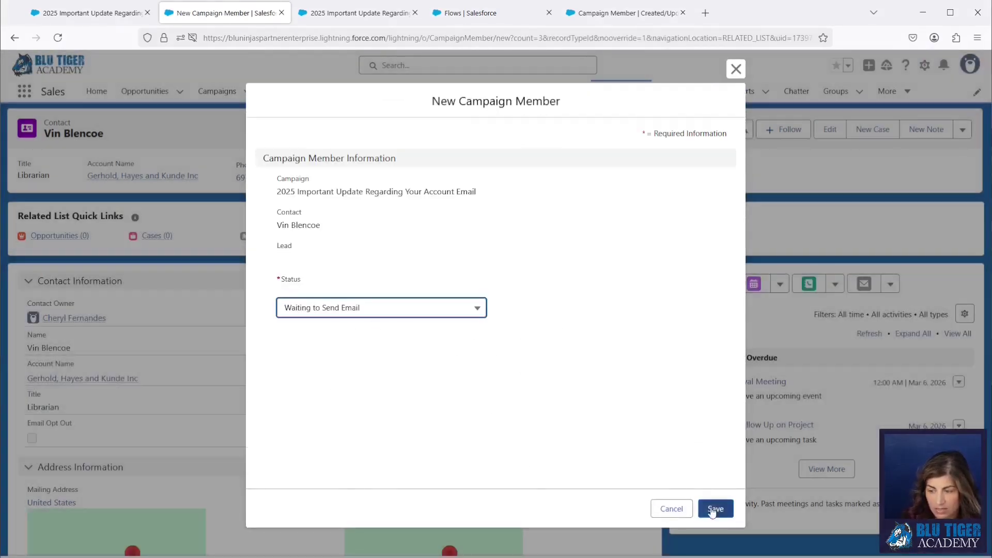
click(717, 516)
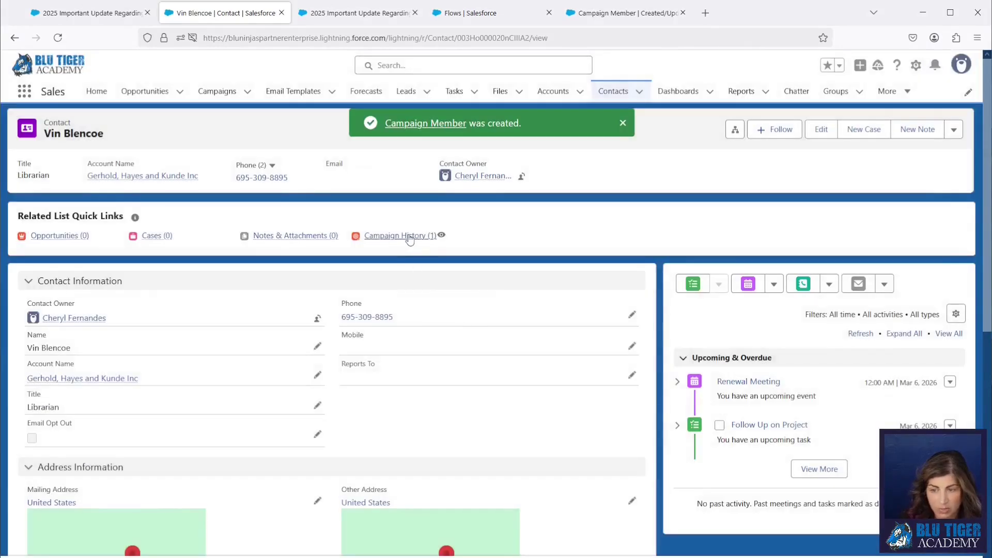
mouse_move(410, 239)
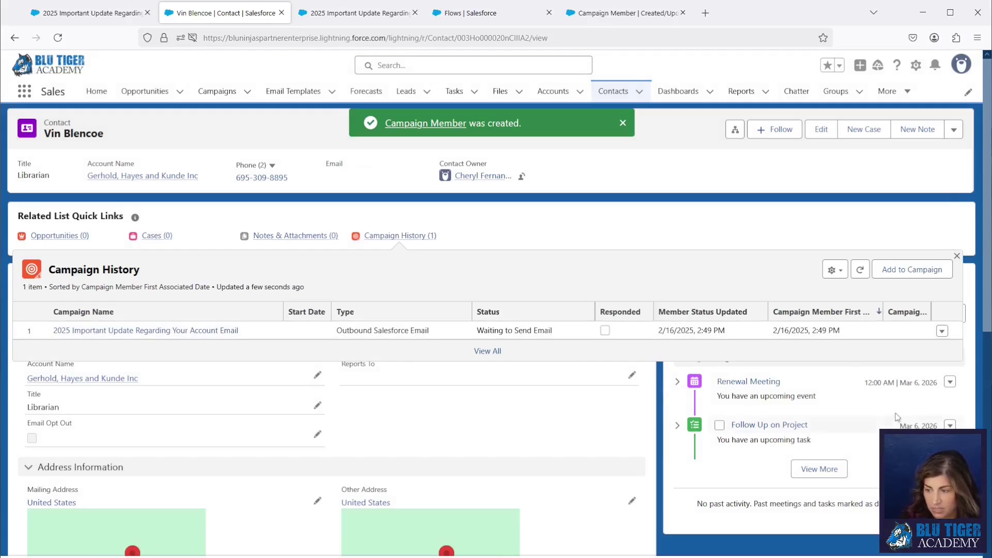
click(852, 335)
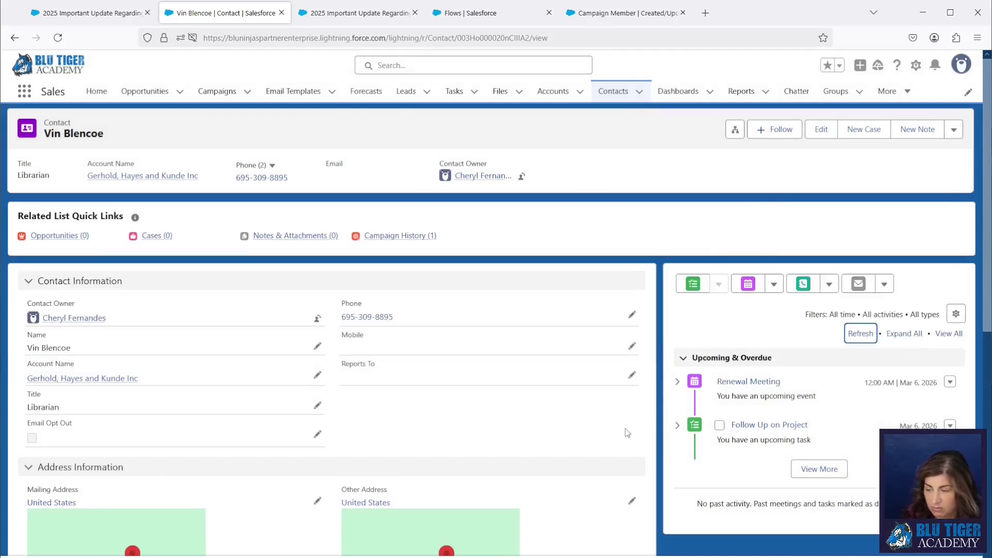
Set the Librarian contact's campaign member status to Send Email and refresh the contact's activity timeline
click(390, 238)
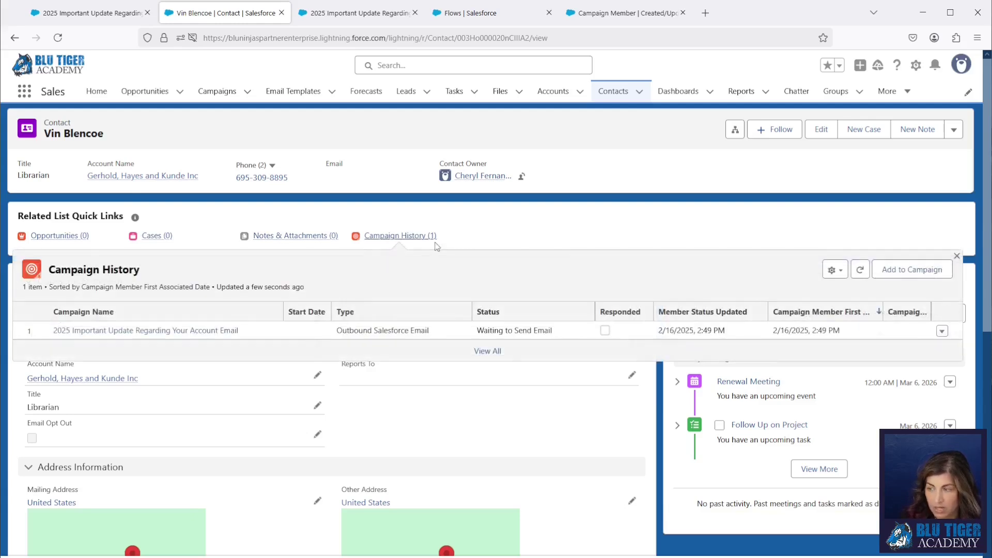
click(942, 332)
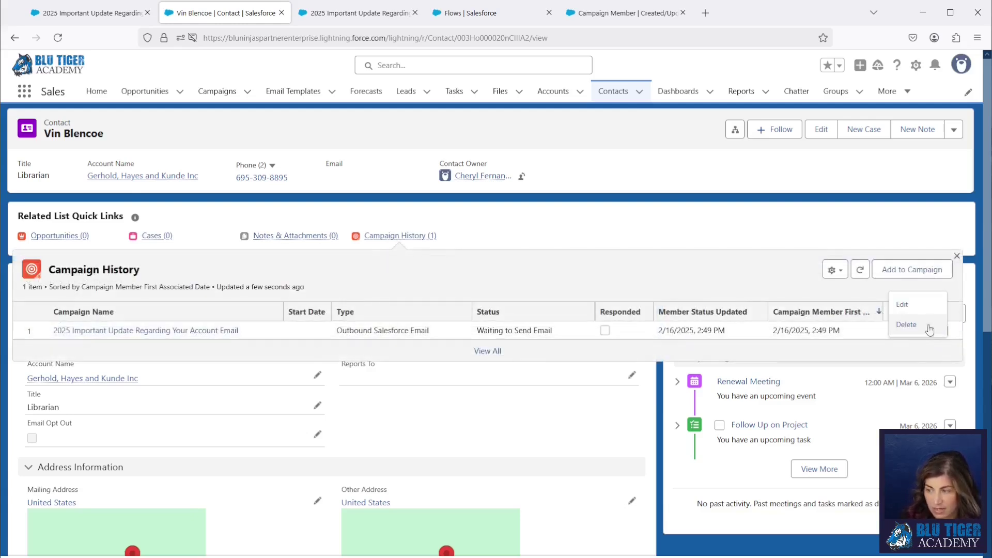
click(915, 307)
click(369, 279)
click(364, 324)
click(716, 513)
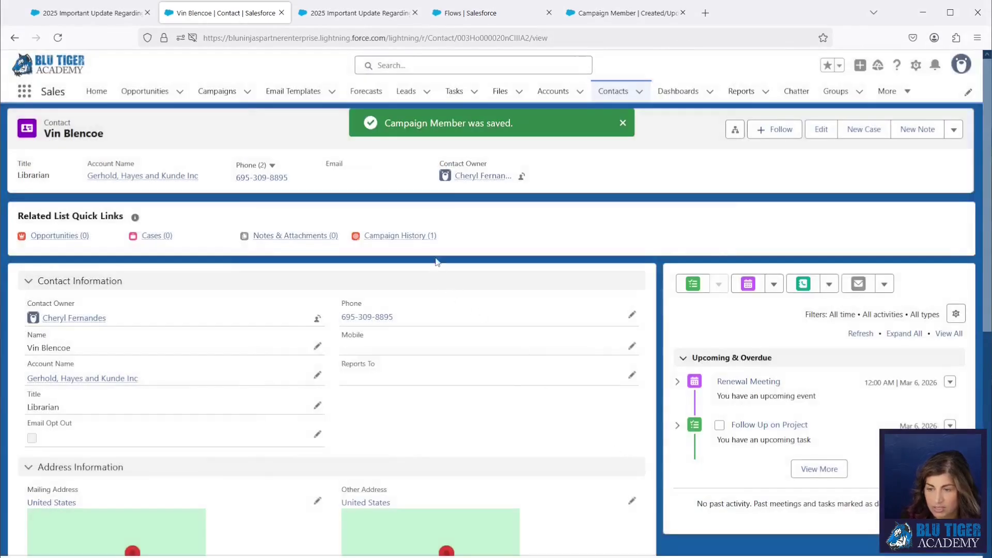
mouse_move(429, 236)
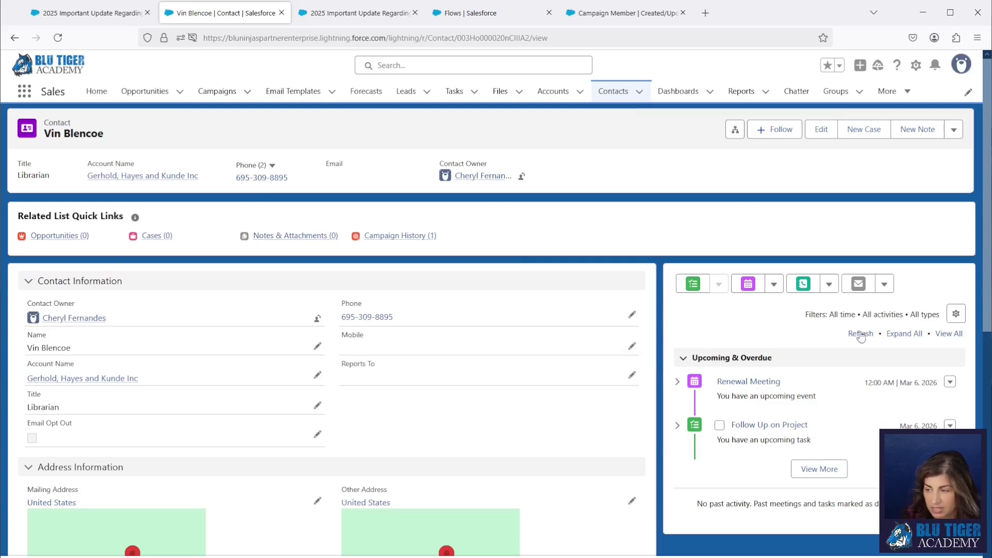
click(860, 335)
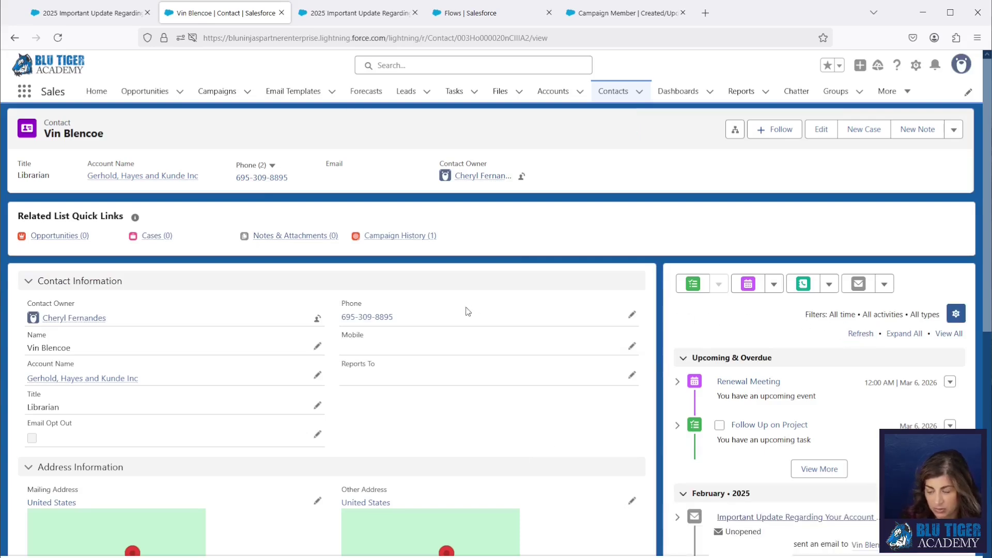